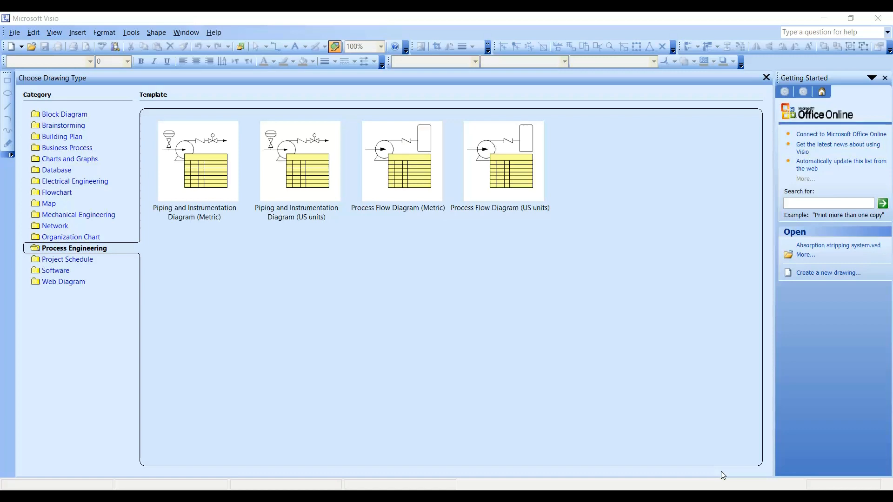
# Step: Look through the drawing templates for block diagrams, building plans, charts and graphs, electrical engineering and mechanical engineering
pyautogui.click(559, 20)
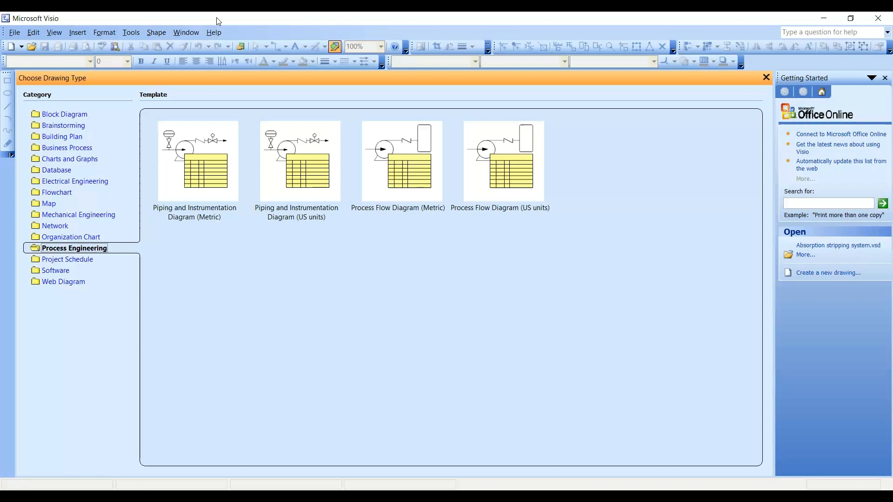
pyautogui.click(50, 117)
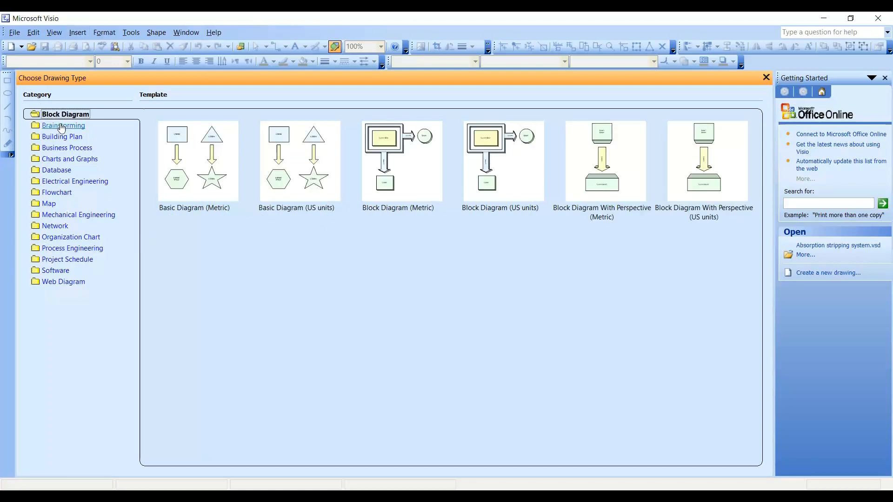
pyautogui.click(74, 137)
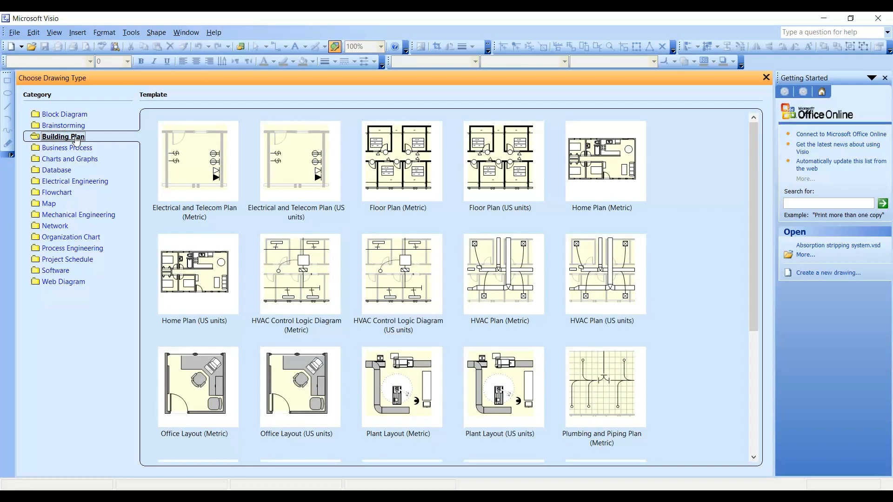
pyautogui.click(69, 159)
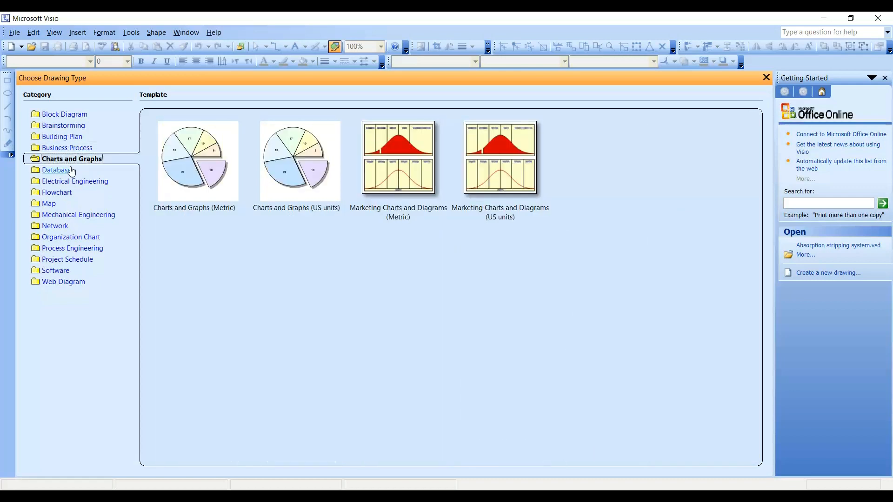
pyautogui.click(66, 182)
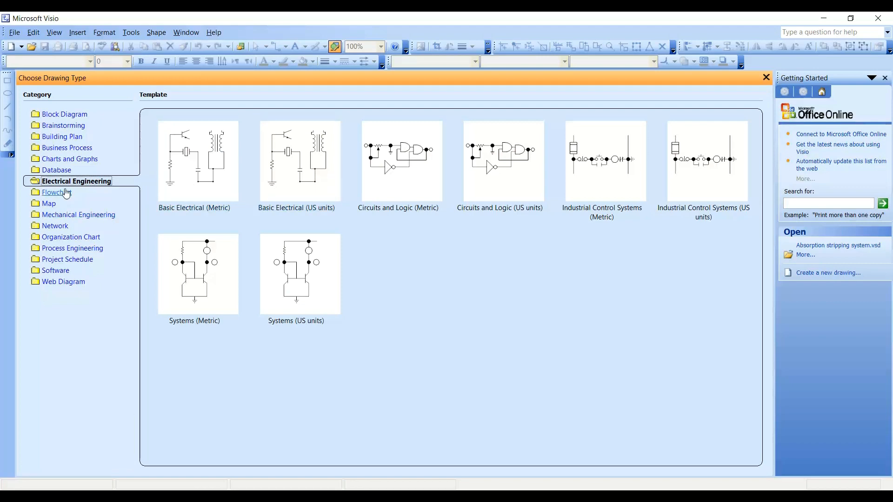
pyautogui.click(66, 215)
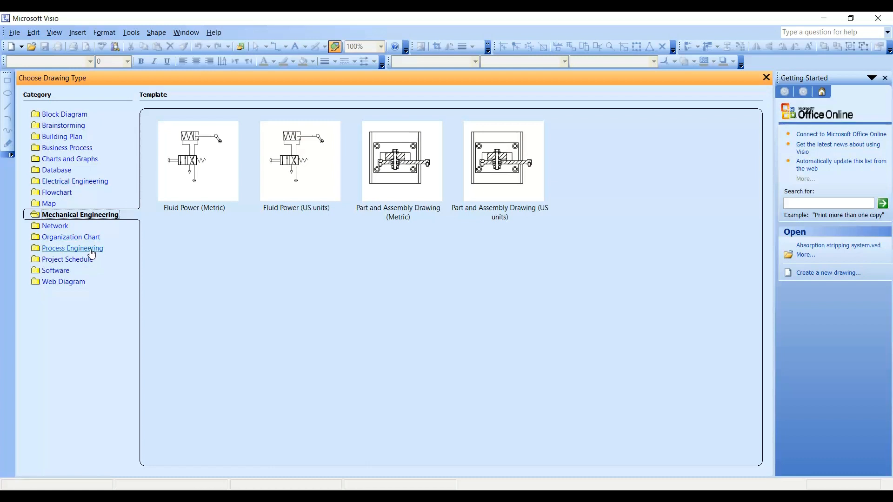
# Step: Create a new drawing from the Process Flow Diagram (Metric) template in the Process Engineering category
pyautogui.click(73, 251)
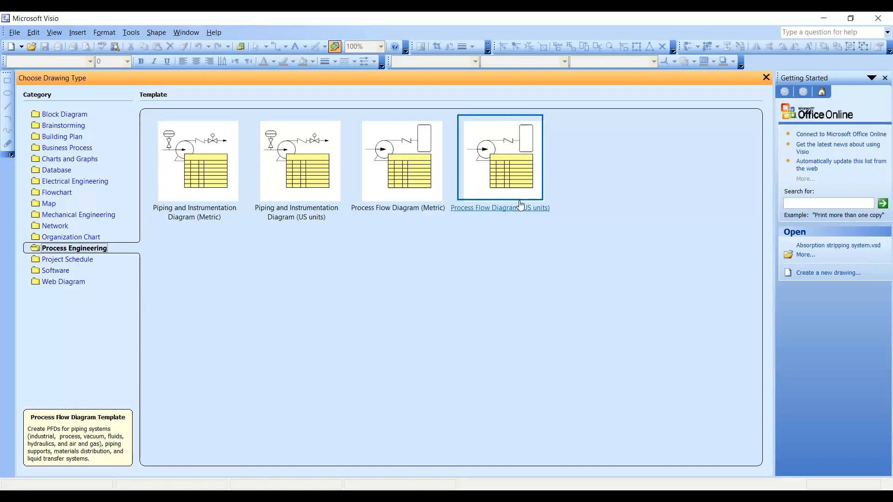
pyautogui.click(422, 180)
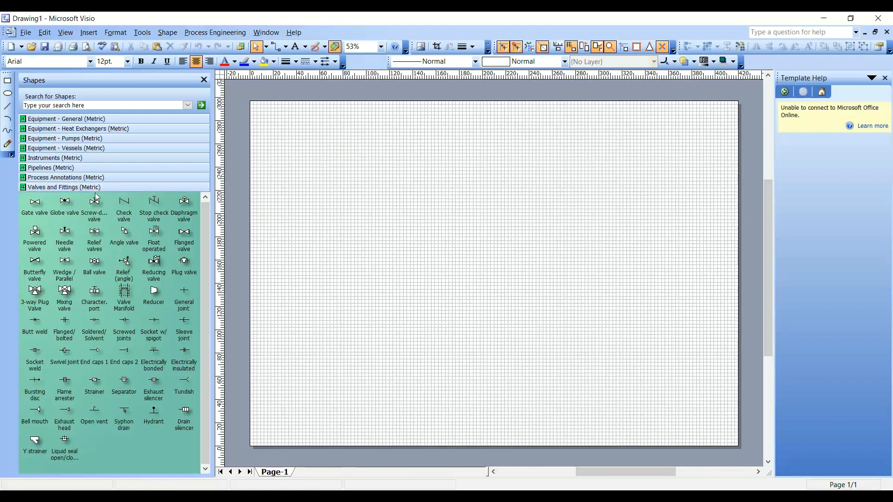
# Step: Examine the shapes in the process annotations, pipelines, instruments, vessels, pumps, heat exchangers and general equipment stencils
pyautogui.click(85, 177)
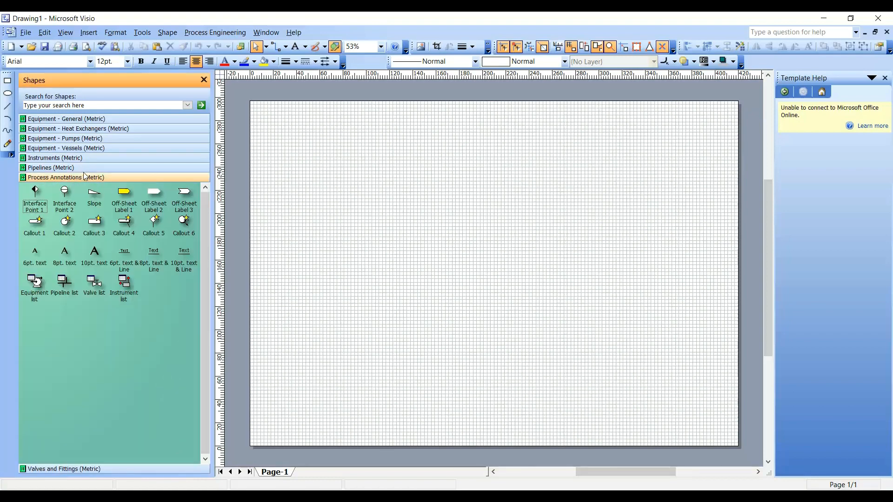
pyautogui.click(86, 168)
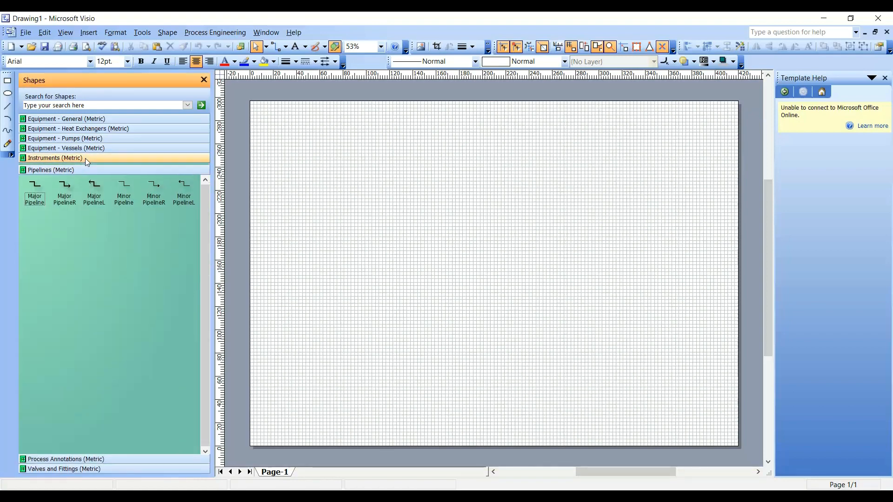
pyautogui.click(85, 158)
pyautogui.click(86, 149)
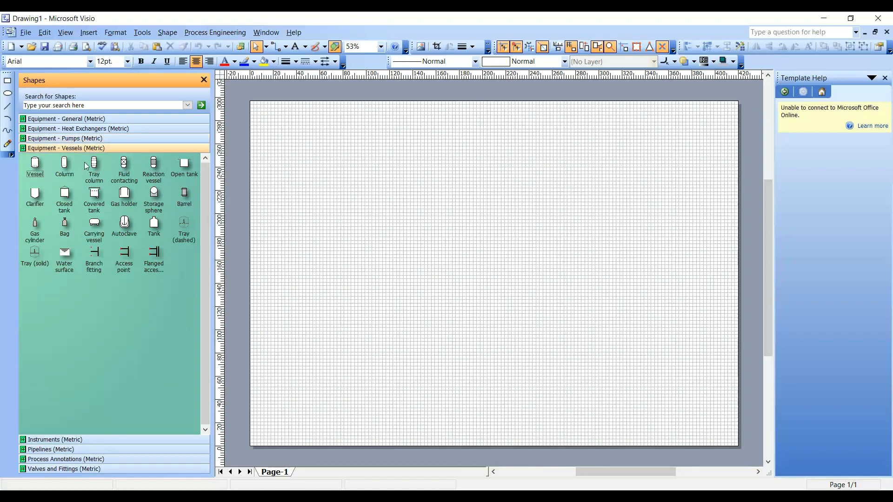
pyautogui.click(89, 138)
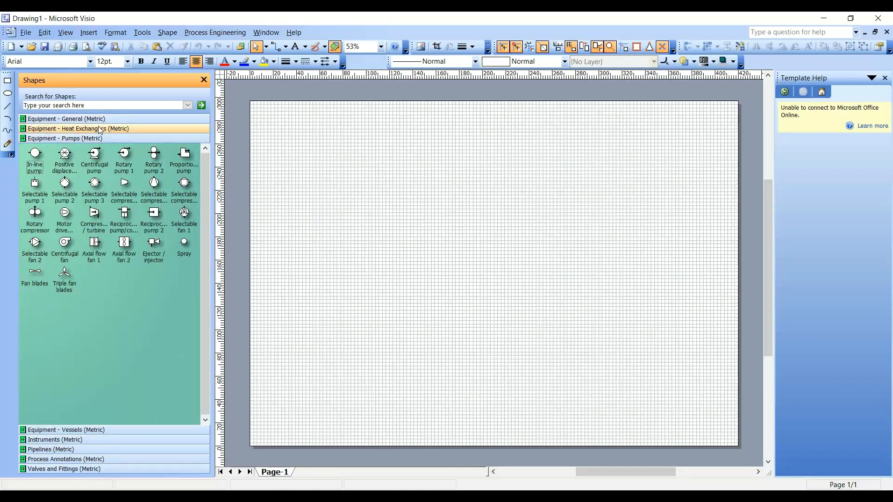
pyautogui.click(101, 130)
pyautogui.click(102, 118)
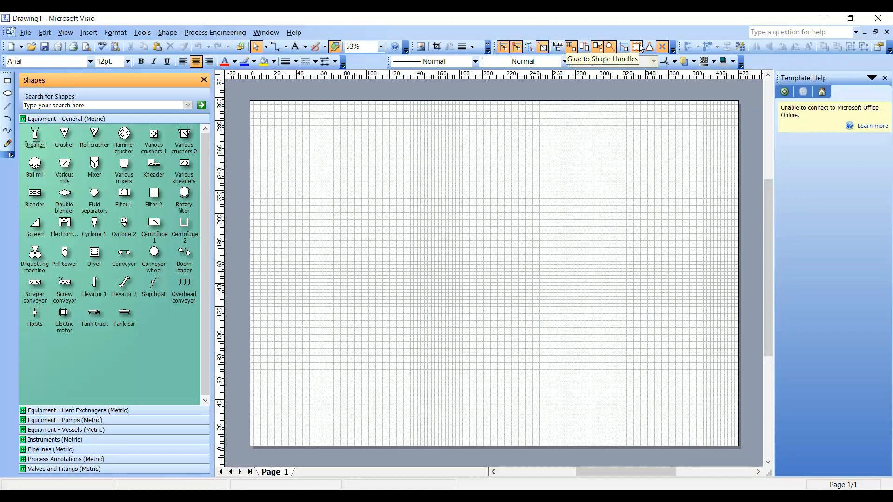
# Step: Close the Template Help pane to widen the drawing area
pyautogui.click(885, 78)
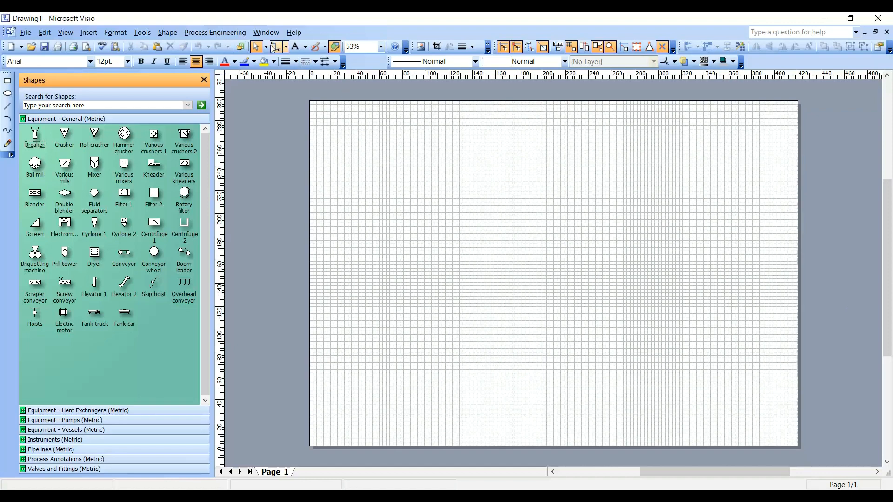
# Step: Hide the grid on the drawing page and show it again
pyautogui.click(89, 32)
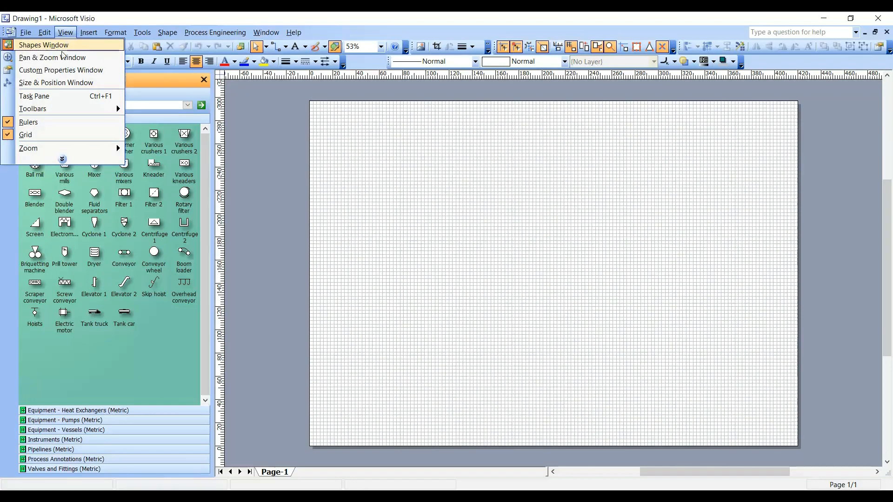
pyautogui.click(55, 135)
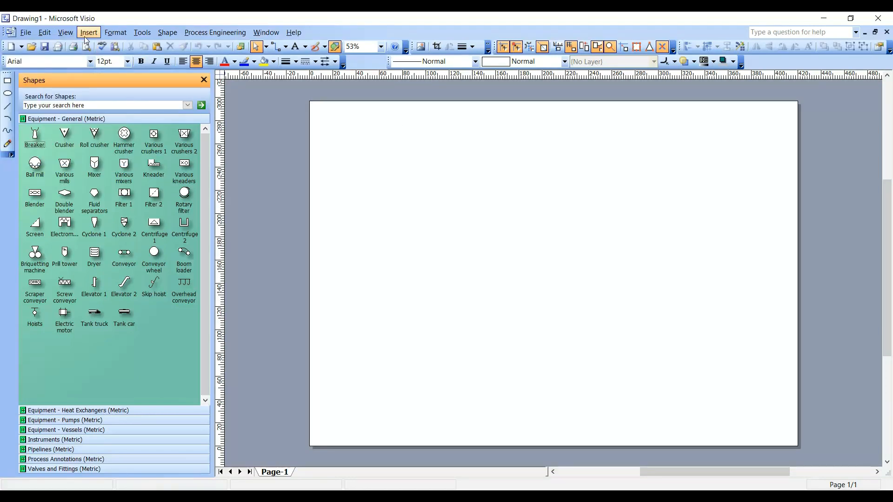
pyautogui.click(65, 32)
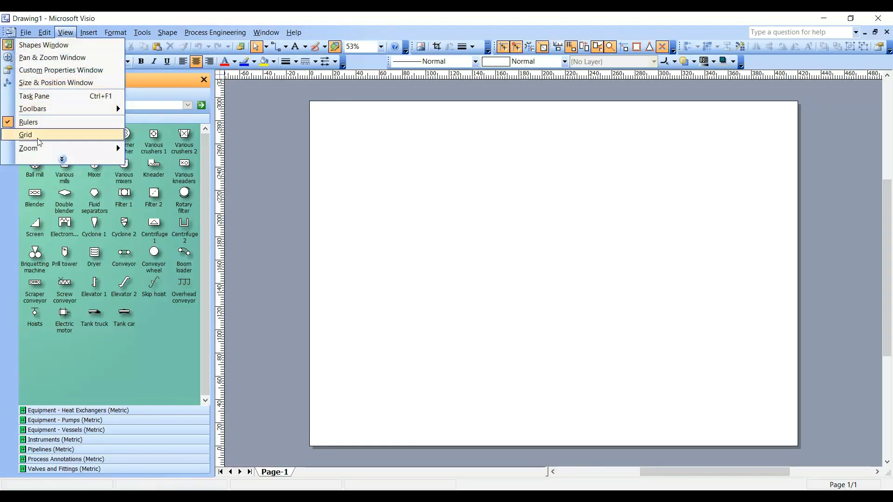
pyautogui.click(56, 134)
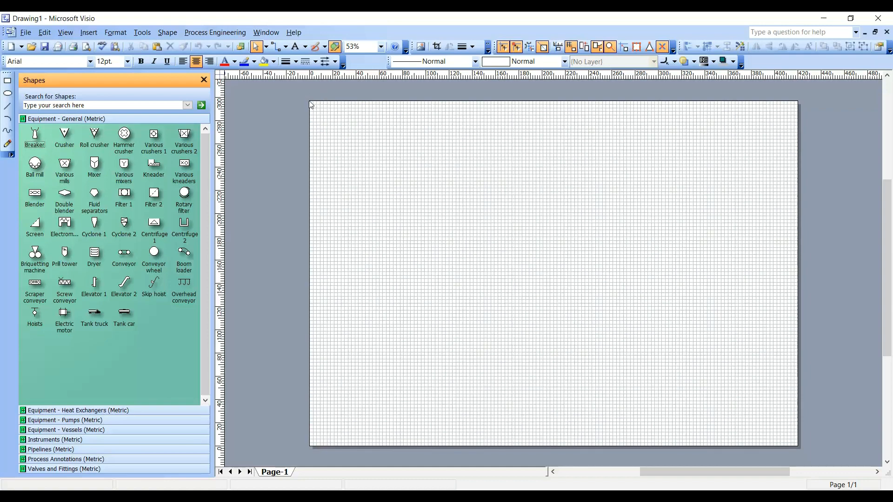
# Step: Shrink the drawing page from its upper-left corner to about 280 mm wide by 120 mm high
pyautogui.moveTo(307, 100)
pyautogui.mouseDown()
pyautogui.moveTo(316, 89)
pyautogui.moveTo(309, 109)
pyautogui.mouseUp()
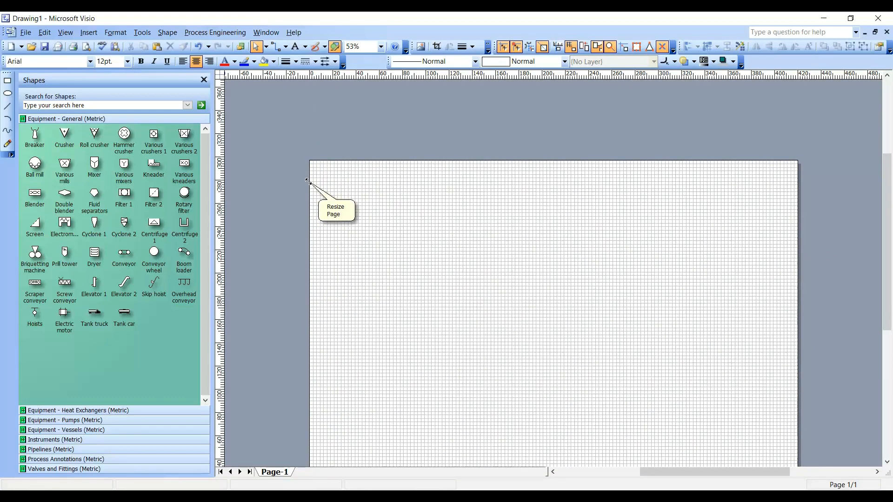
pyautogui.scroll(-2, 379, 189)
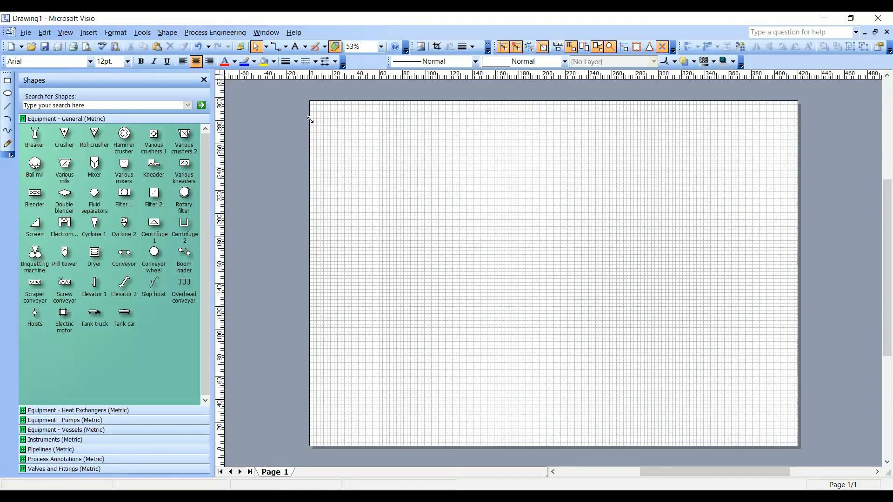
pyautogui.moveTo(313, 124); pyautogui.dragTo(471, 307)
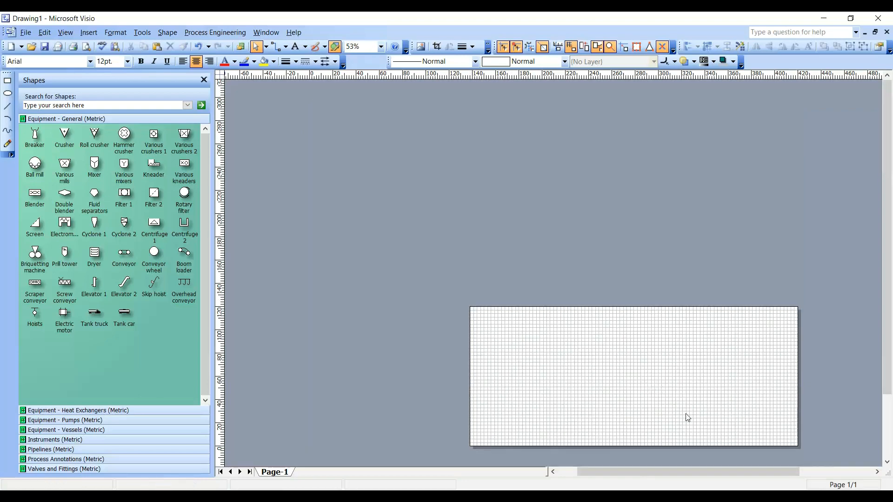
# Step: Zoom the view to fit the width of the resized page
pyautogui.scroll(1, 688, 418)
pyautogui.scroll(-3, 684, 409)
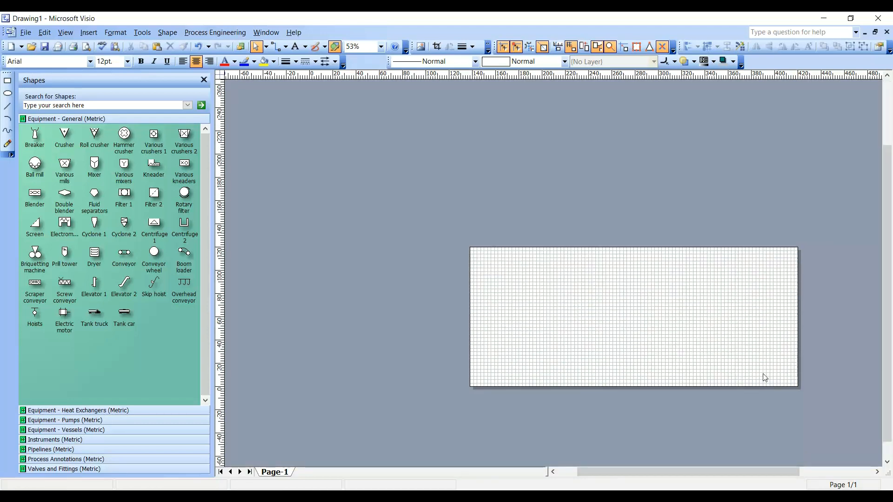
pyautogui.keyDown('ctrl'); pyautogui.scroll(2, 808, 372); pyautogui.keyUp('ctrl')
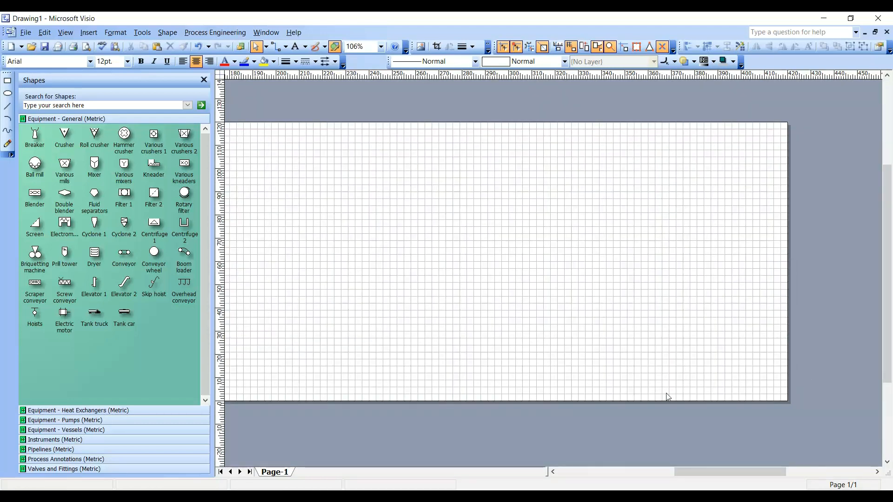
pyautogui.moveTo(712, 472); pyautogui.dragTo(699, 469)
pyautogui.click(381, 47)
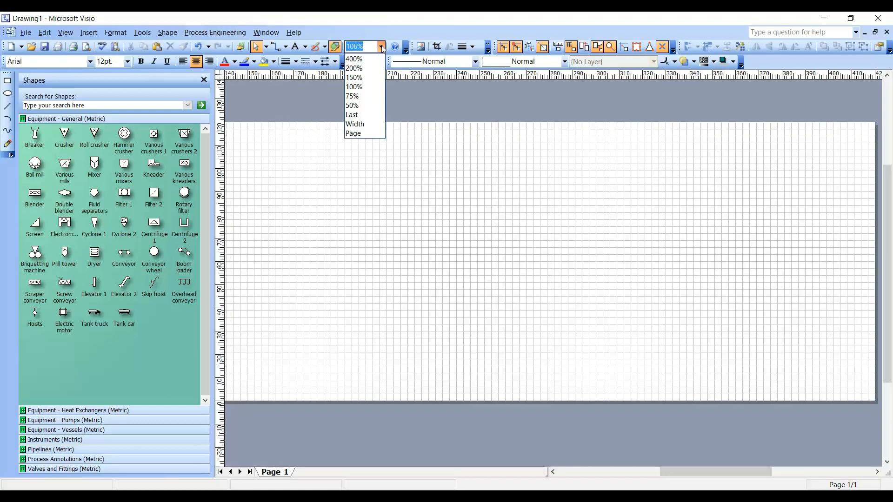
pyautogui.click(357, 123)
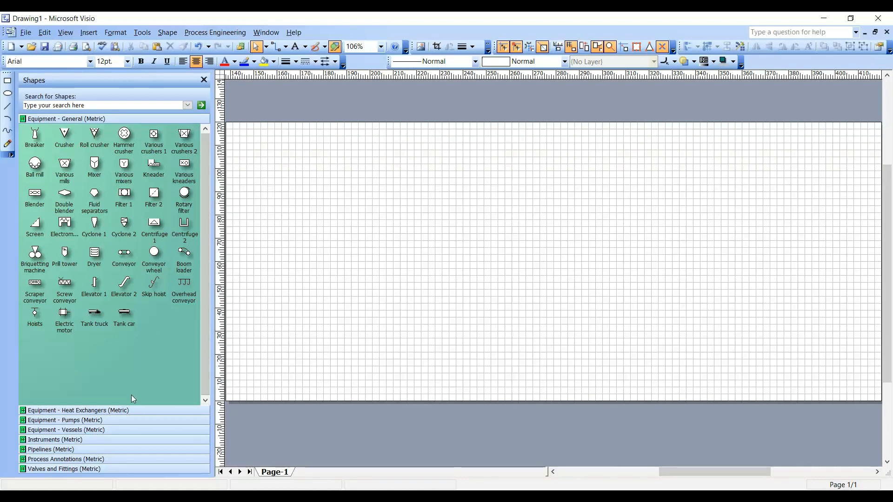
# Step: Place a Tray column from the vessels stencil near the page's left end, about 12.5 mm wide and 81 mm high
pyautogui.click(133, 429)
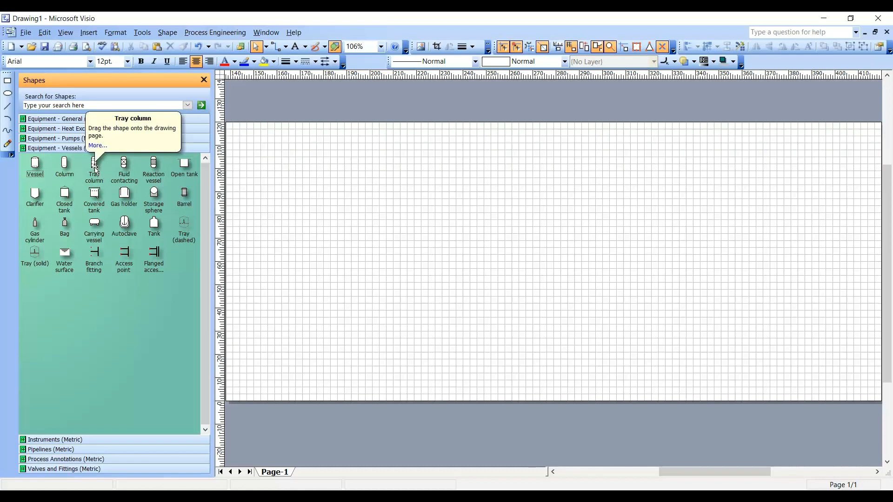
pyautogui.moveTo(95, 171)
pyautogui.mouseDown()
pyautogui.moveTo(224, 152)
pyautogui.moveTo(335, 176)
pyautogui.moveTo(345, 190)
pyautogui.moveTo(344, 394)
pyautogui.moveTo(344, 352)
pyautogui.mouseUp()
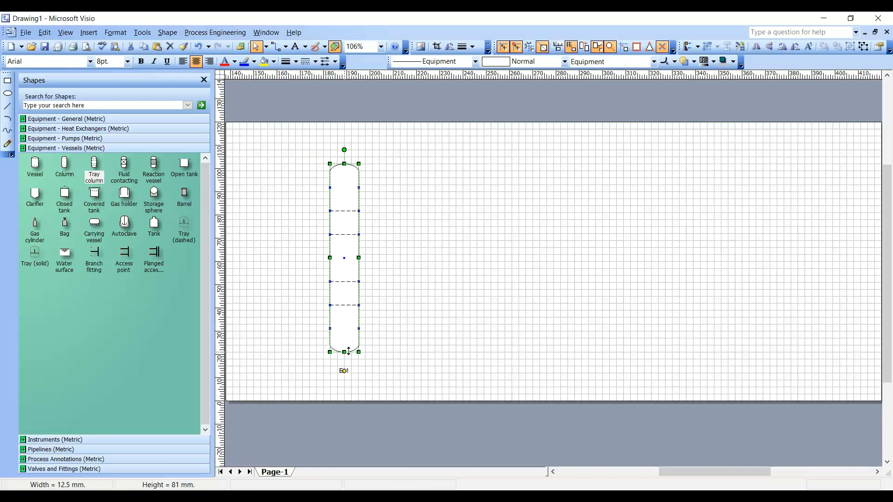
pyautogui.click(307, 237)
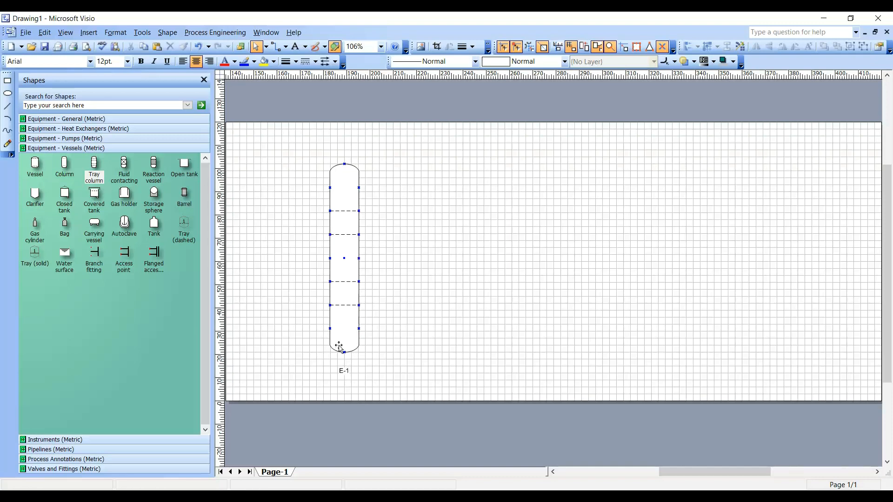
# Step: Relabel the tray column as Absorber and move the label from below the column to its middle
pyautogui.click(343, 371)
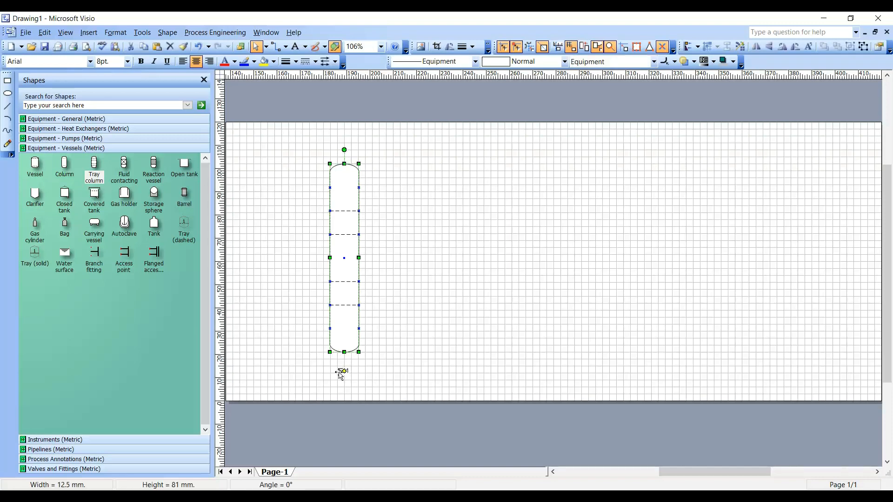
pyautogui.click(355, 381)
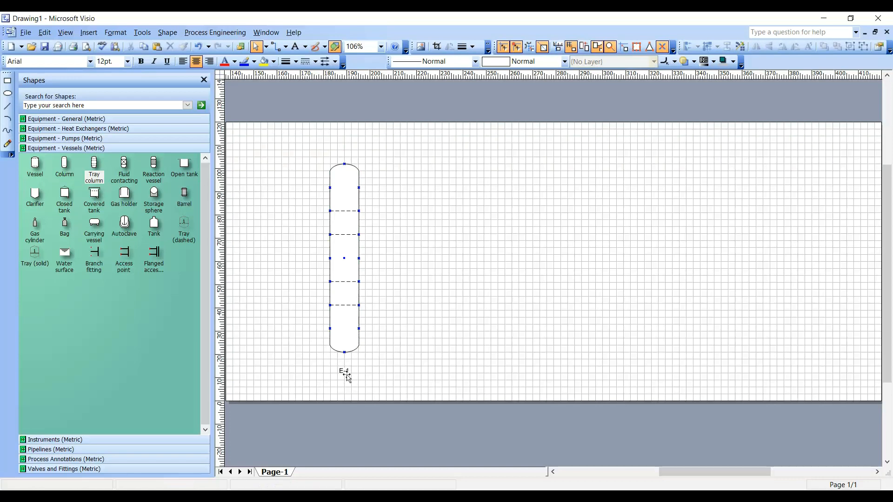
pyautogui.doubleClick(348, 370)
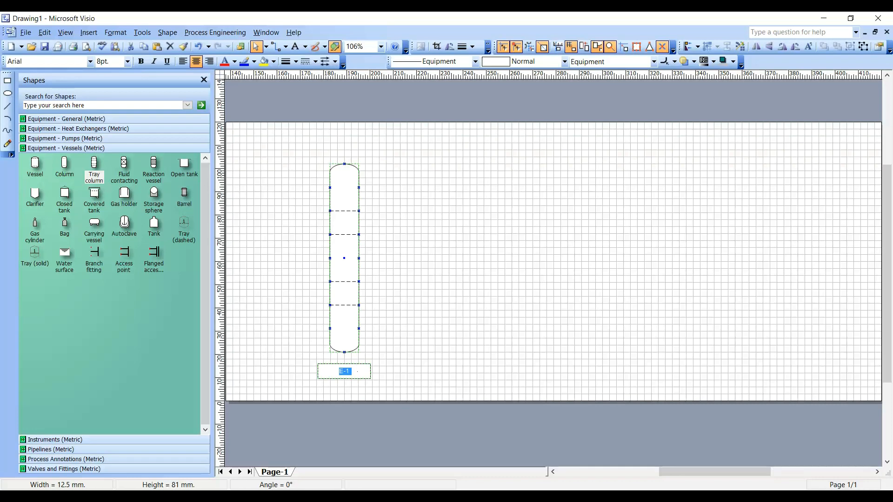
pyautogui.write('Absorber')
pyautogui.click(354, 340)
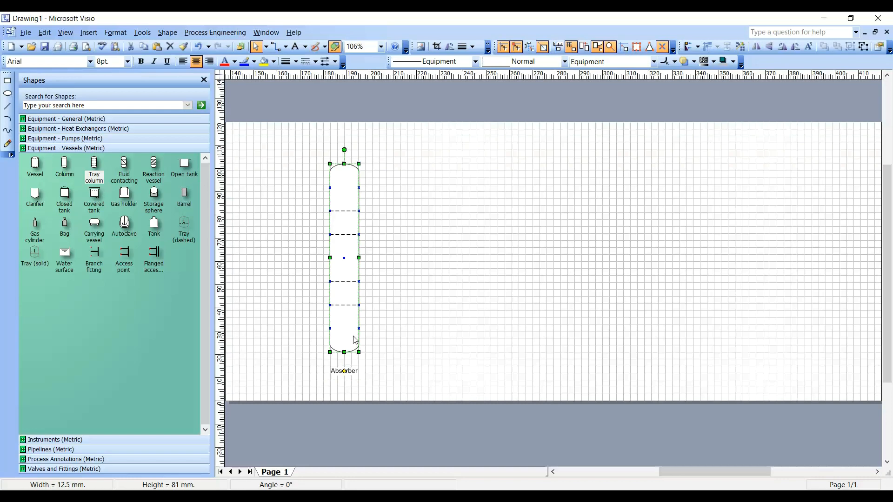
pyautogui.moveTo(344, 373); pyautogui.dragTo(344, 256)
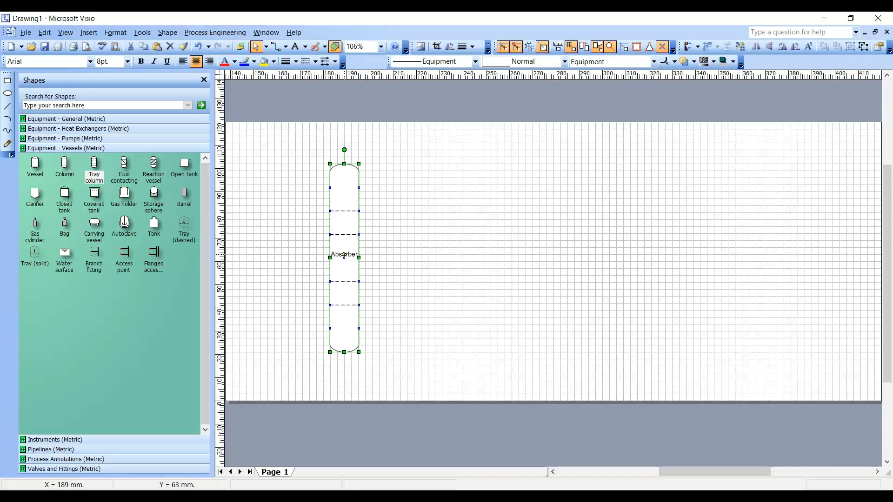
pyautogui.click(311, 287)
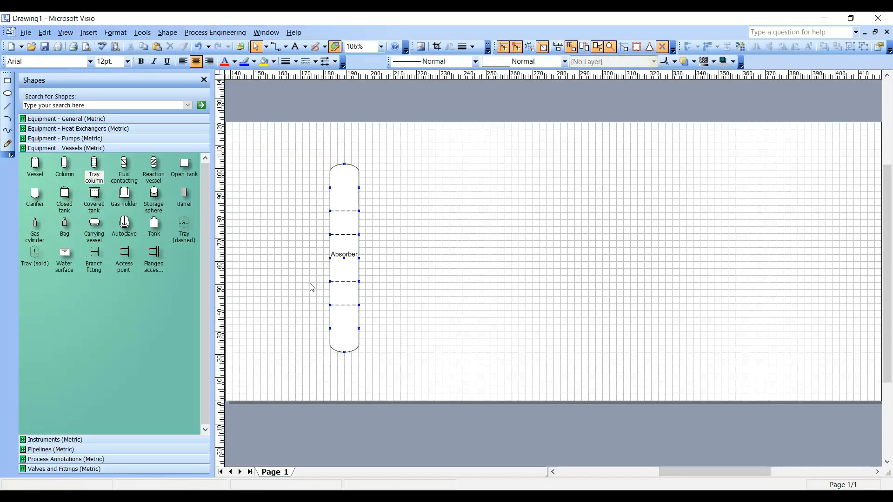
# Step: Widen the absorber column to about 15 mm and centre its label inside it
pyautogui.click(349, 259)
pyautogui.moveTo(359, 258)
pyautogui.mouseDown()
pyautogui.moveTo(367, 258)
pyautogui.moveTo(352, 255)
pyautogui.mouseUp()
pyautogui.click(350, 256)
pyautogui.click(353, 257)
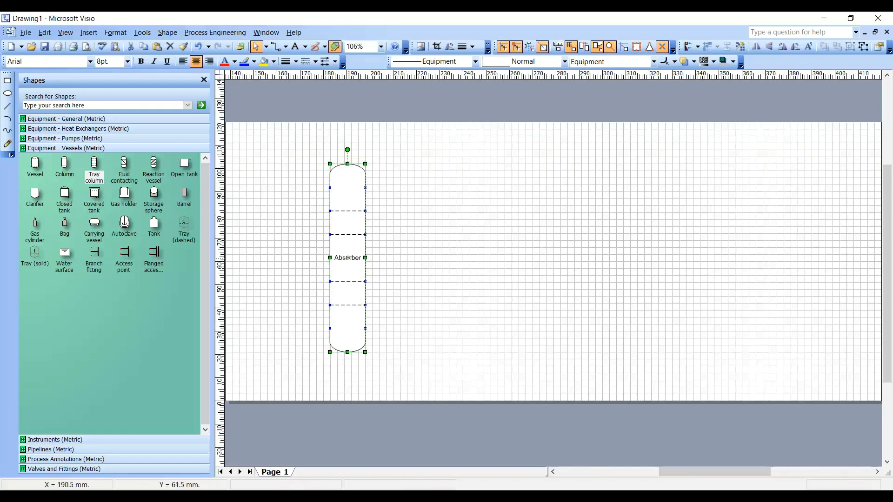
# Step: Draw a horizontal connector about 18 mm long into the lower connection point on the absorber's left side
pyautogui.click(298, 296)
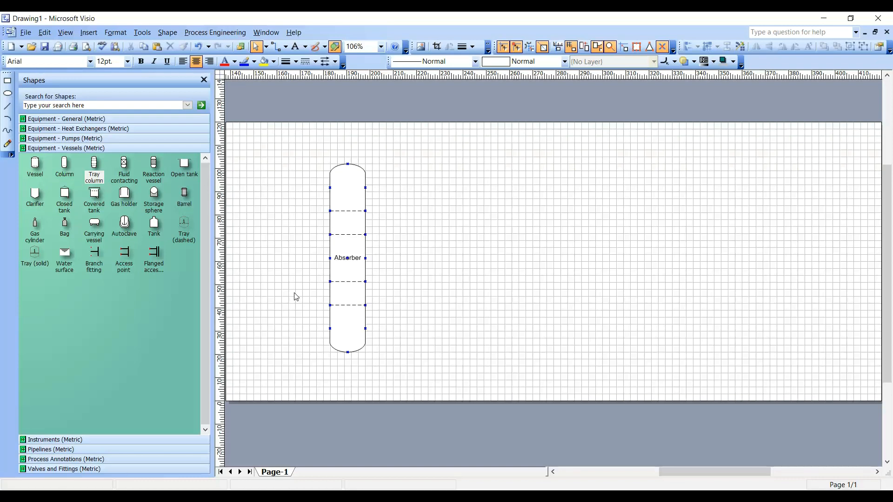
pyautogui.click(278, 48)
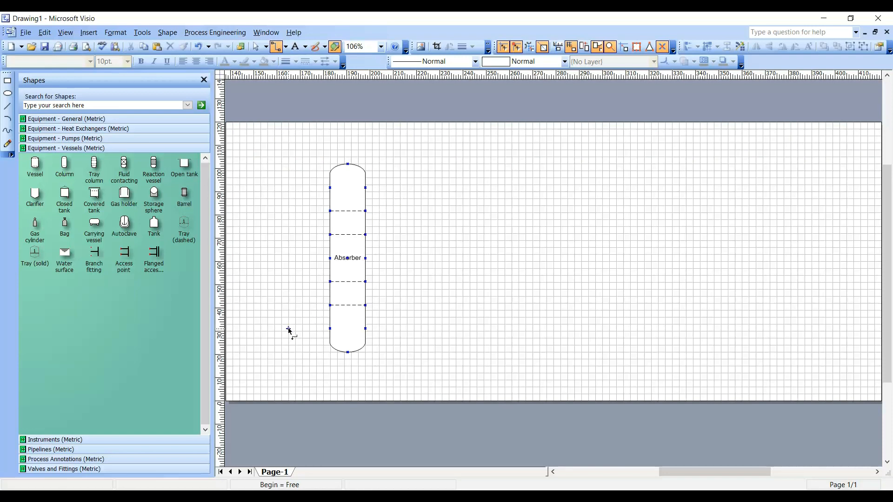
pyautogui.moveTo(288, 328); pyautogui.dragTo(330, 329)
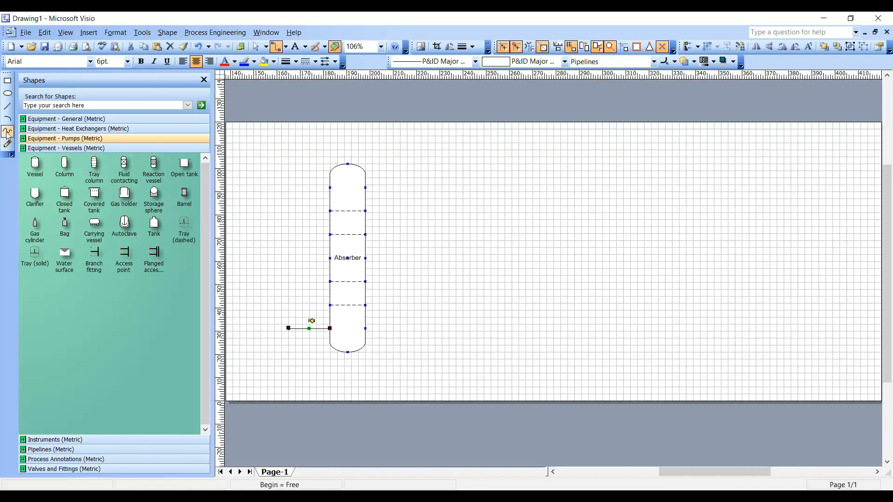
pyautogui.click(8, 106)
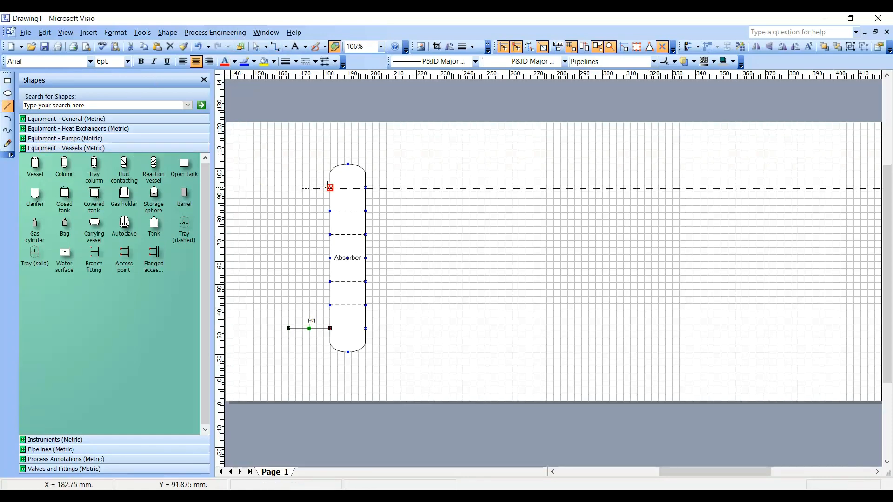
pyautogui.moveTo(330, 187); pyautogui.dragTo(302, 188)
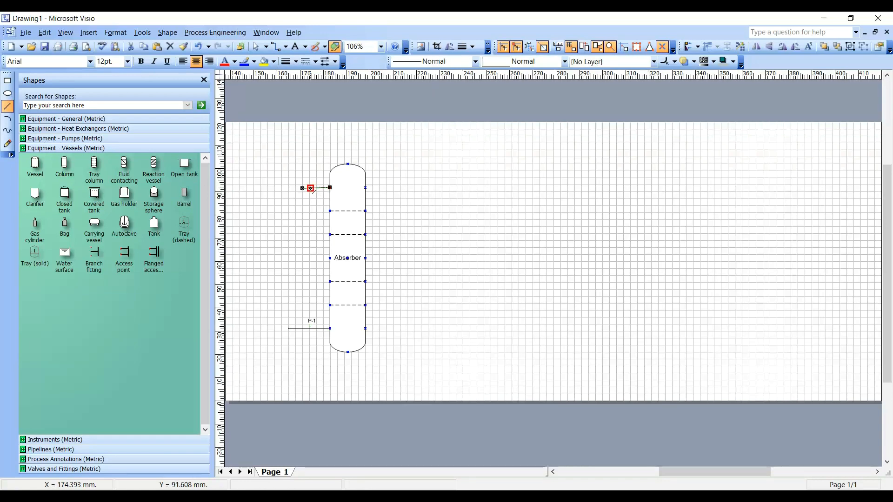
pyautogui.press('Delete')
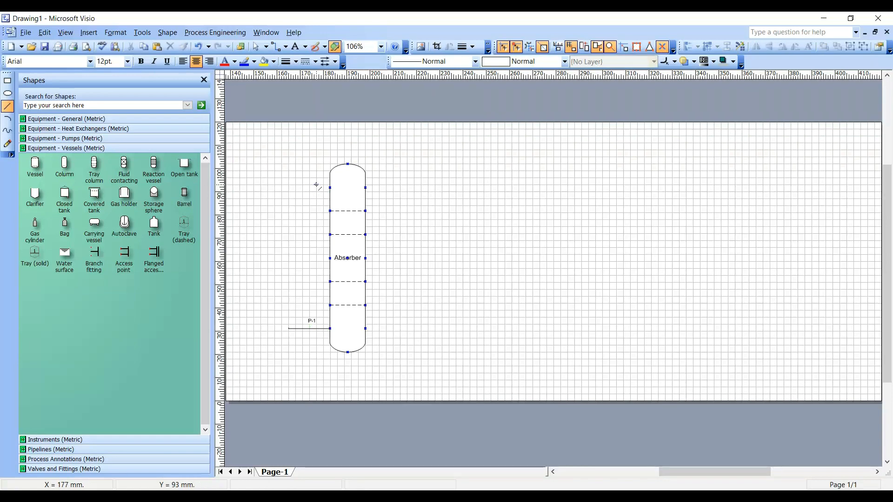
# Step: Examine up close the joint where the lower pipeline meets the absorber's wall
pyautogui.click(255, 47)
pyautogui.click(327, 329)
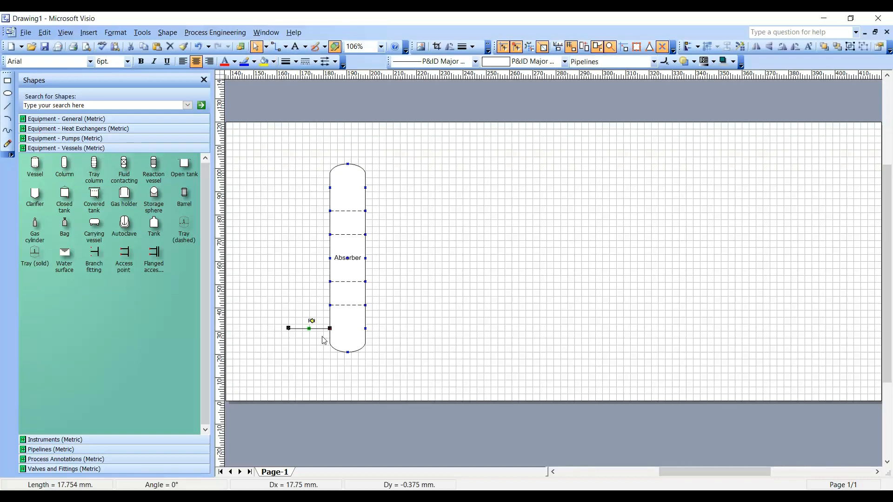
pyautogui.scroll(5, 329, 336)
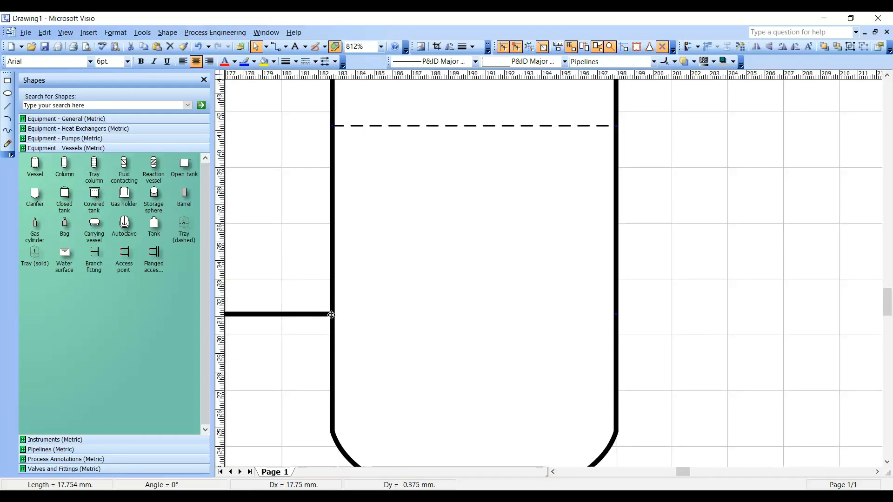
pyautogui.scroll(-5, 334, 314)
pyautogui.scroll(2, 330, 320)
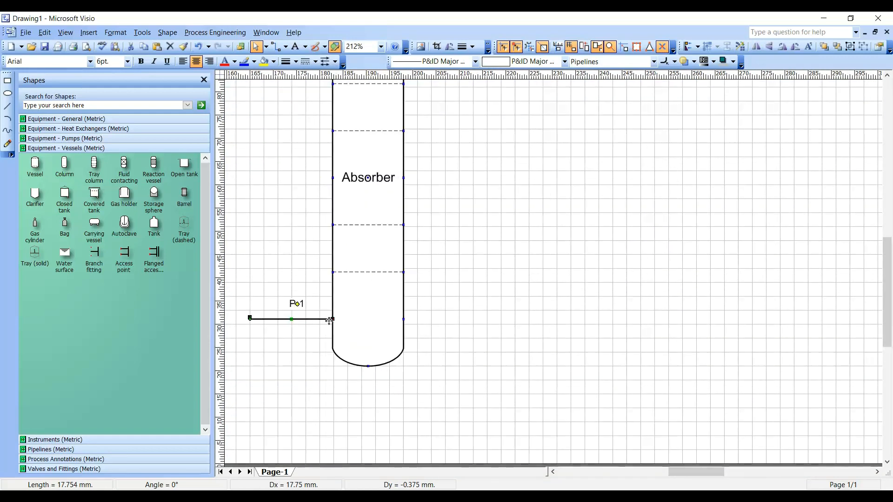
pyautogui.scroll(-3, 353, 313)
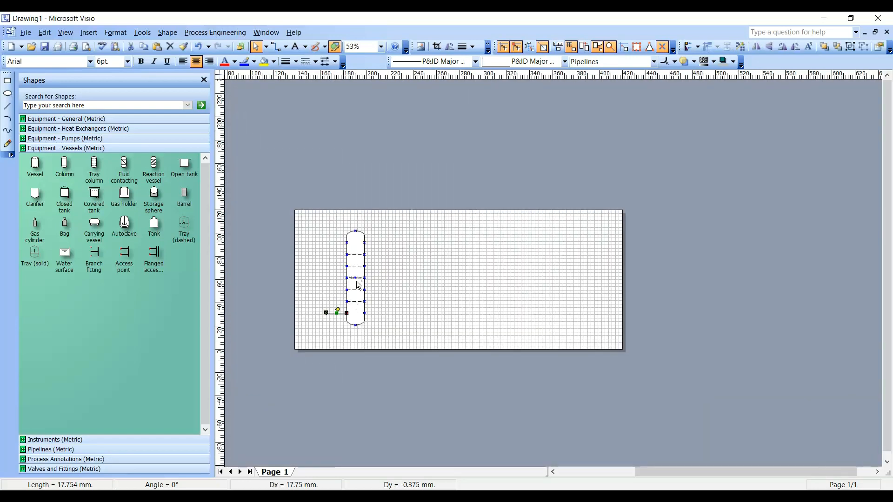
# Step: Move the absorber about 3 mm to the left and 1.5 mm up, keeping the lower pipeline glued to it
pyautogui.scroll(3, 353, 298)
pyautogui.scroll(-2, 353, 288)
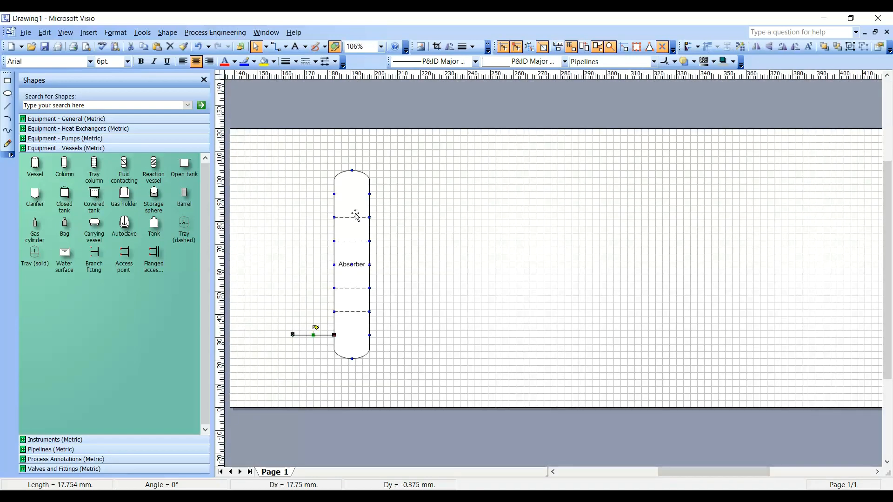
pyautogui.moveTo(356, 187)
pyautogui.mouseDown()
pyautogui.moveTo(409, 184)
pyautogui.moveTo(393, 198)
pyautogui.moveTo(344, 179)
pyautogui.mouseUp()
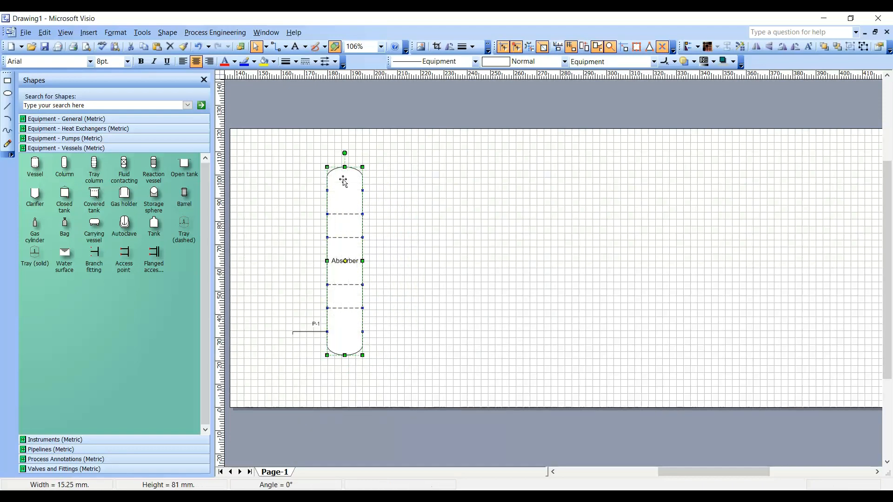
pyautogui.click(301, 274)
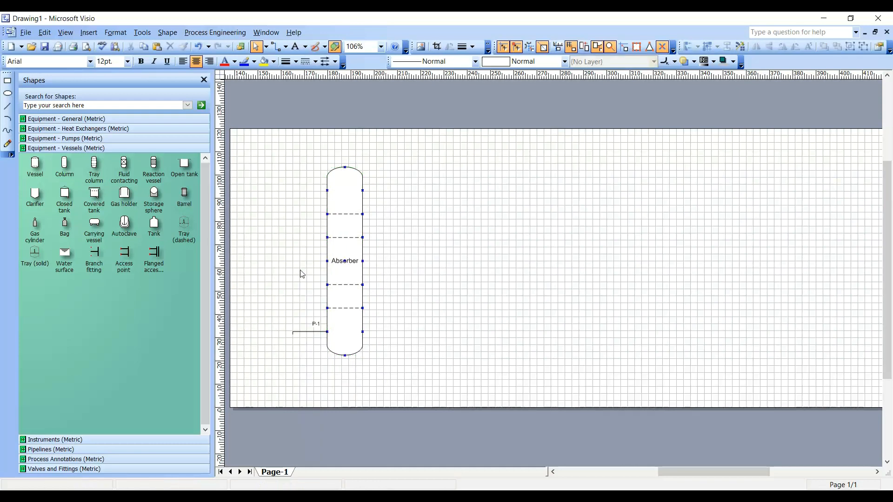
# Step: Add an arrowhead to the lower-left pipeline at its absorber end
pyautogui.click(307, 332)
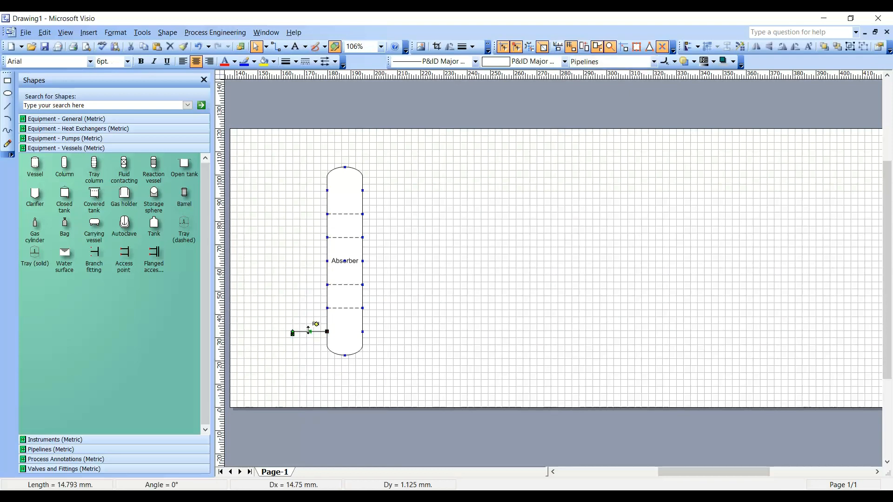
pyautogui.click(325, 61)
pyautogui.click(284, 236)
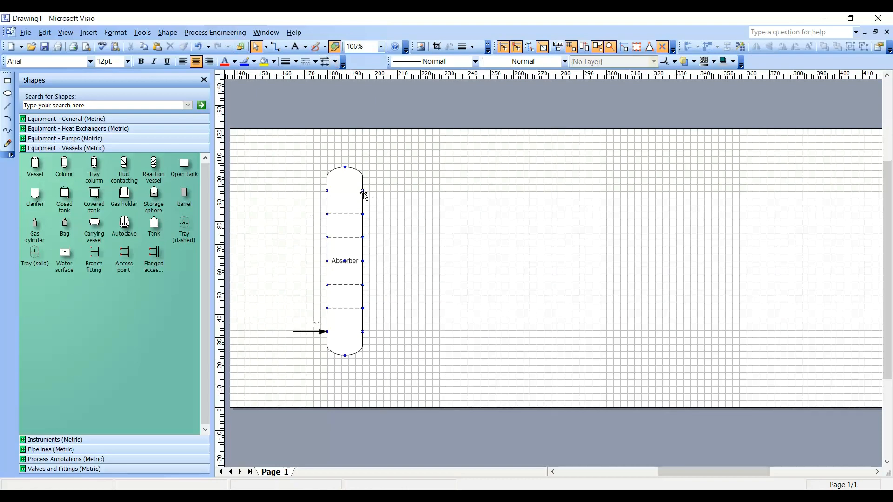
# Step: Stretch the lower-left pipeline's free end into an elbow about 21 mm across and 15 mm down, and label it Rich gas
pyautogui.click(292, 333)
pyautogui.moveTo(293, 335); pyautogui.dragTo(279, 365)
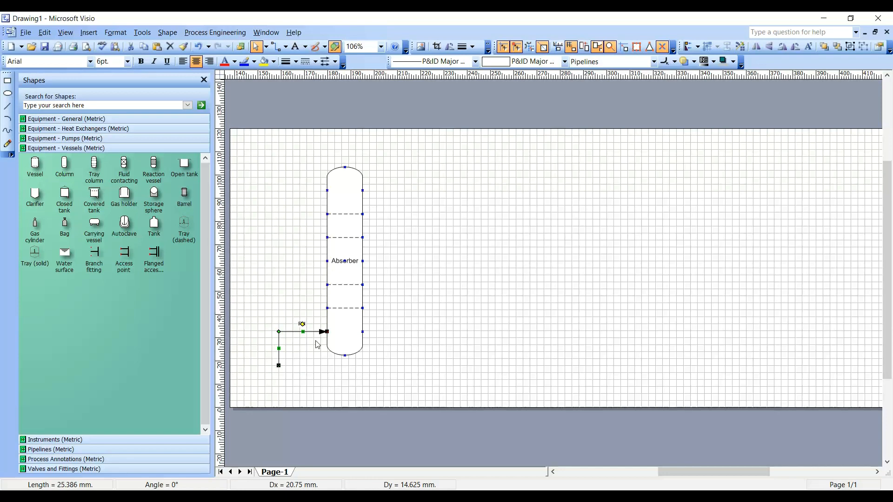
pyautogui.doubleClick(302, 324)
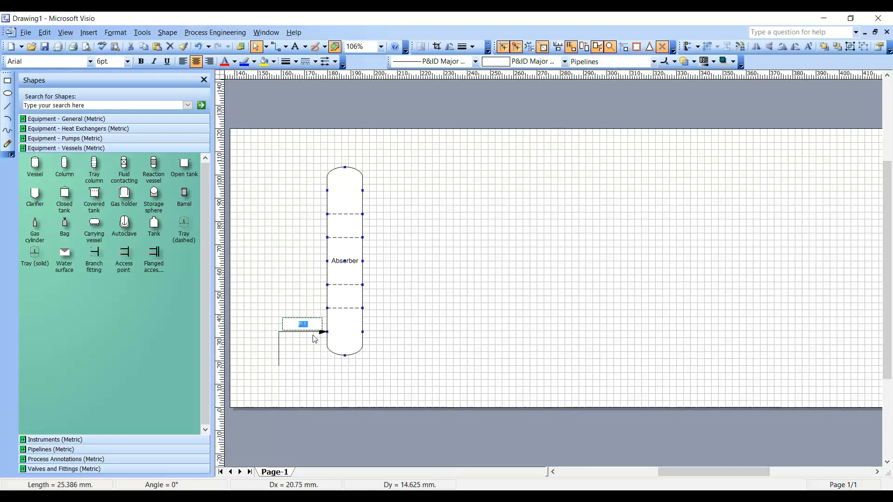
pyautogui.write('Rich gas')
pyautogui.scroll(1, 315, 339)
pyautogui.click(398, 277)
# Step: Draw a horizontal pipeline about 15 mm long from the upper connection point on the absorber's right side and label it Lean solvent
pyautogui.hotkey('ctrl', '3')
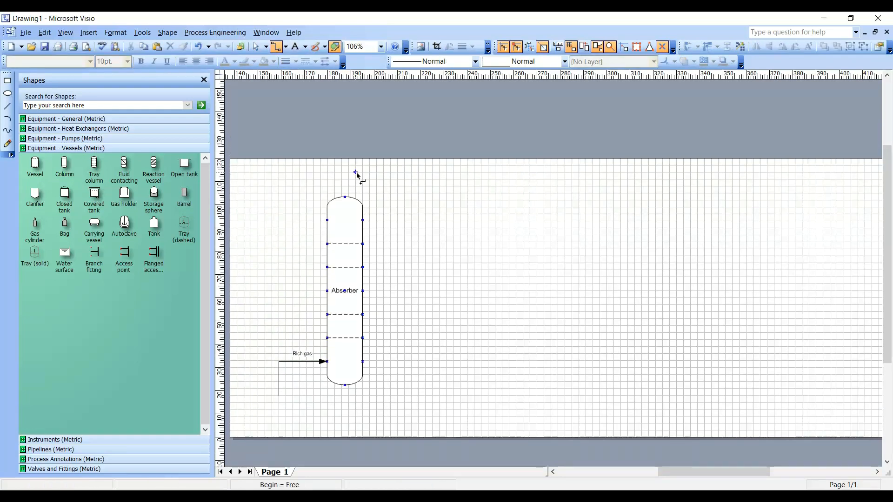
pyautogui.moveTo(363, 220); pyautogui.dragTo(397, 220)
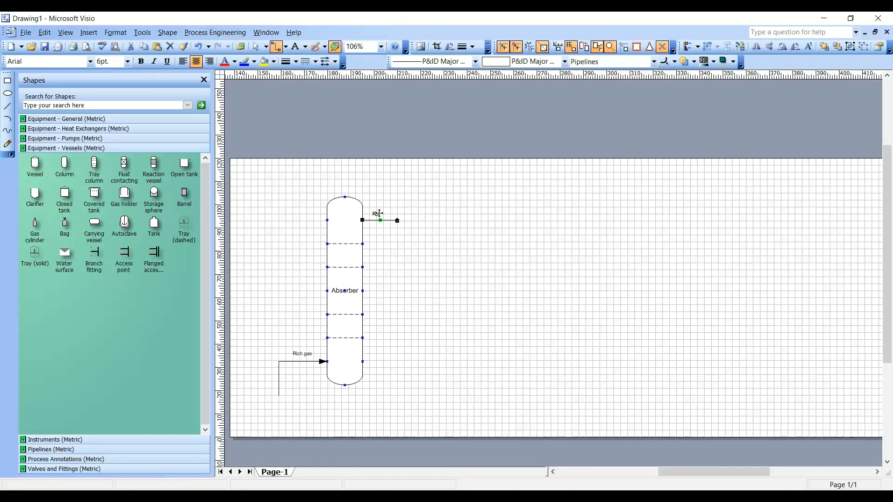
pyautogui.doubleClick(377, 214)
pyautogui.write('K')
pyautogui.write('ean solvent')
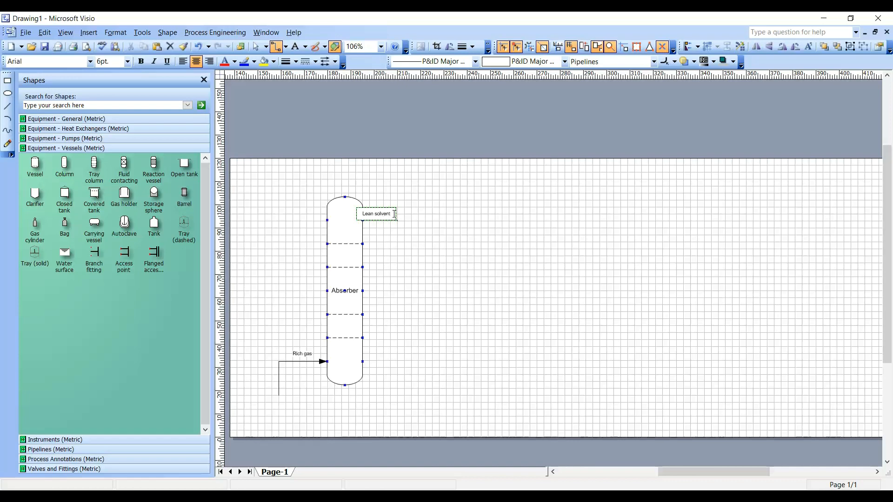
pyautogui.click(386, 163)
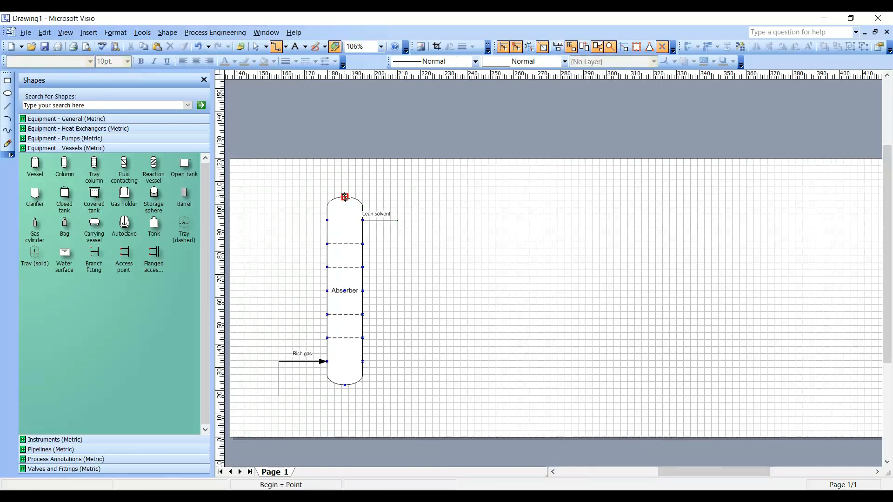
# Step: Draw an elbow pipeline from the absorber's top point upward and to the left, and label it Lean gas
pyautogui.moveTo(345, 197); pyautogui.dragTo(344, 179)
pyautogui.moveTo(319, 171); pyautogui.dragTo(334, 166)
pyautogui.doubleClick(351, 170)
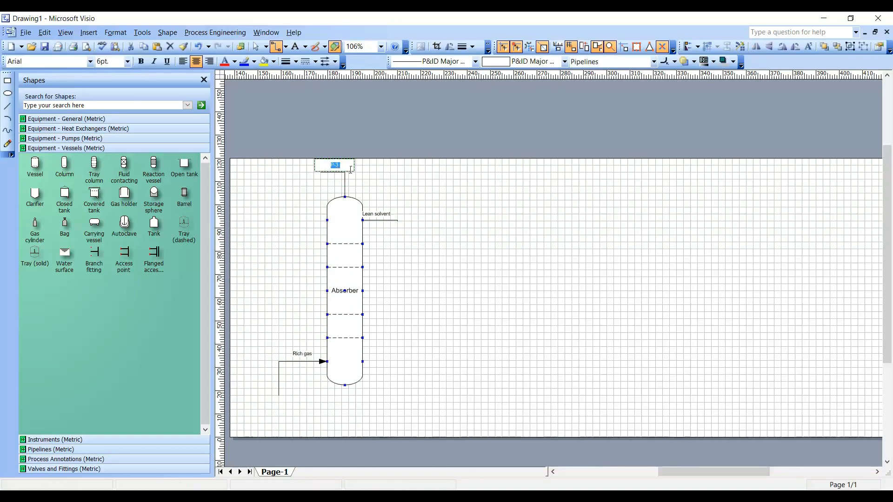
pyautogui.write('Gas')
pyautogui.press('BackSpace')
pyautogui.press('BackSpace')
pyautogui.press('BackSpace')
pyautogui.write('Lean gas')
pyautogui.click(347, 131)
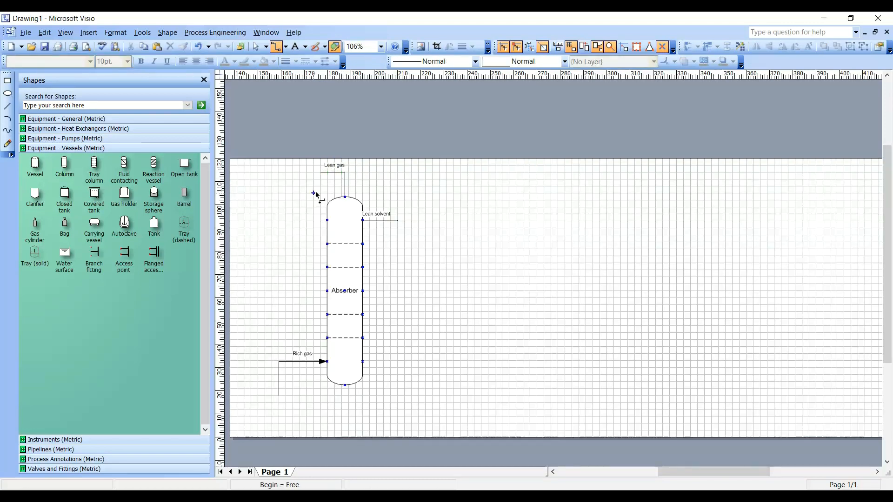
# Step: Draw an elbow pipeline from the absorber's bottom point down and to the right, and label it Rich solvent
pyautogui.moveTo(346, 385); pyautogui.dragTo(369, 412)
pyautogui.moveTo(435, 403); pyautogui.dragTo(435, 403)
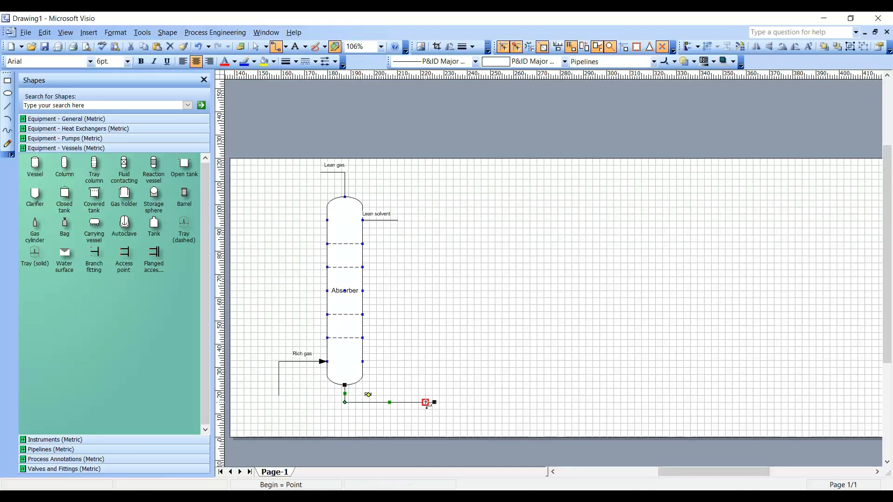
pyautogui.doubleClick(369, 398)
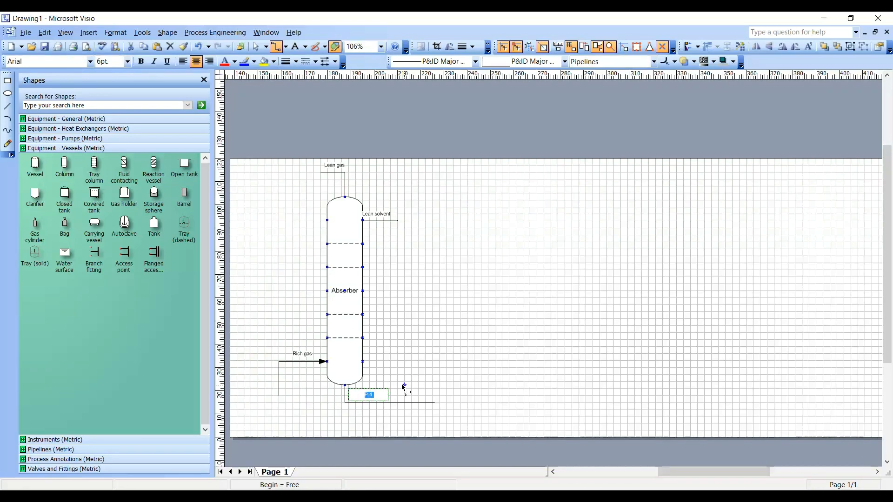
pyautogui.write('Rich solvent')
# Step: Shift the Lean solvent label slightly to the right so it clears the absorber's wall
pyautogui.scroll(3, 404, 388)
pyautogui.scroll(-1, 405, 367)
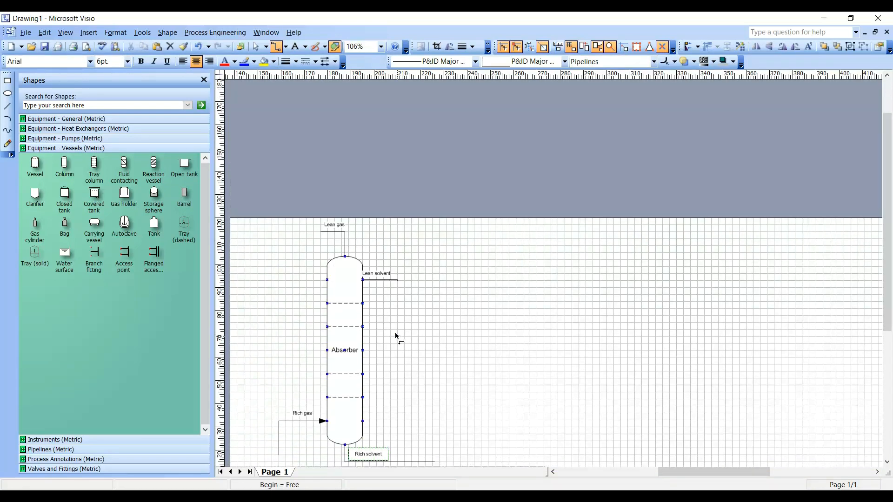
pyautogui.click(381, 276)
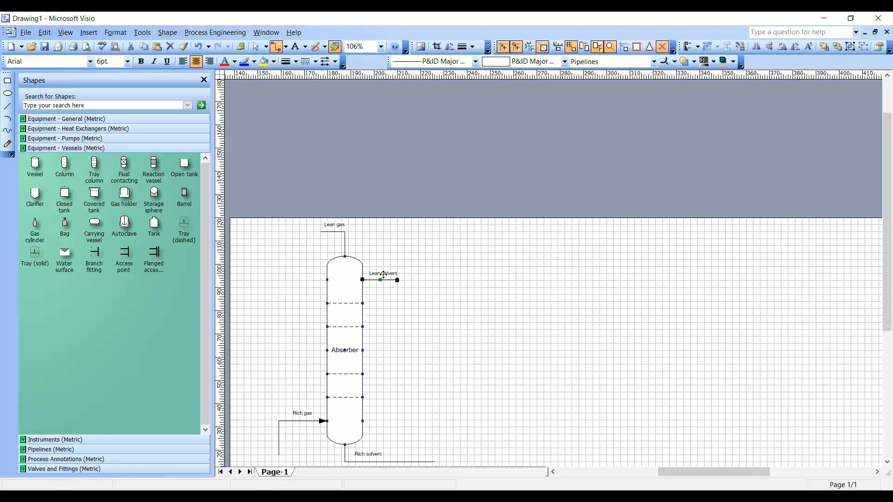
pyautogui.click(375, 334)
# Step: Add arrowheads at the free ends of the Lean gas and Rich solvent pipelines and at the Lean solvent pipeline's absorber end
pyautogui.scroll(-1, 370, 328)
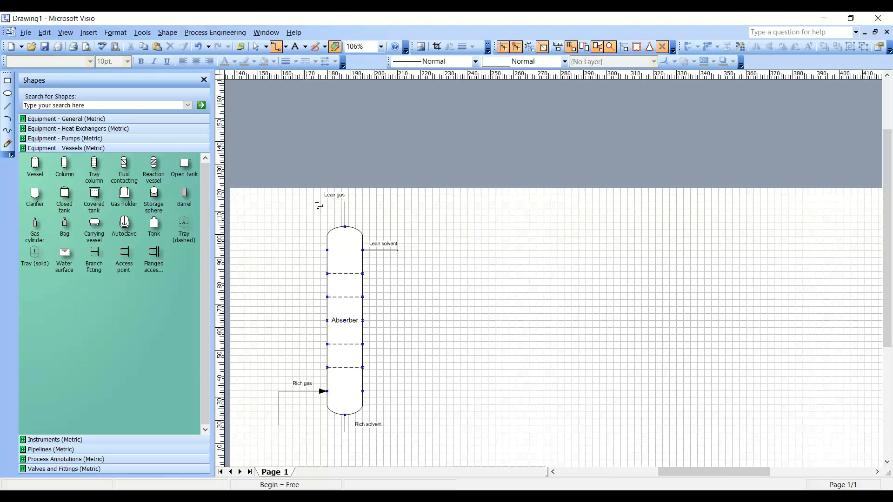
pyautogui.click(344, 208)
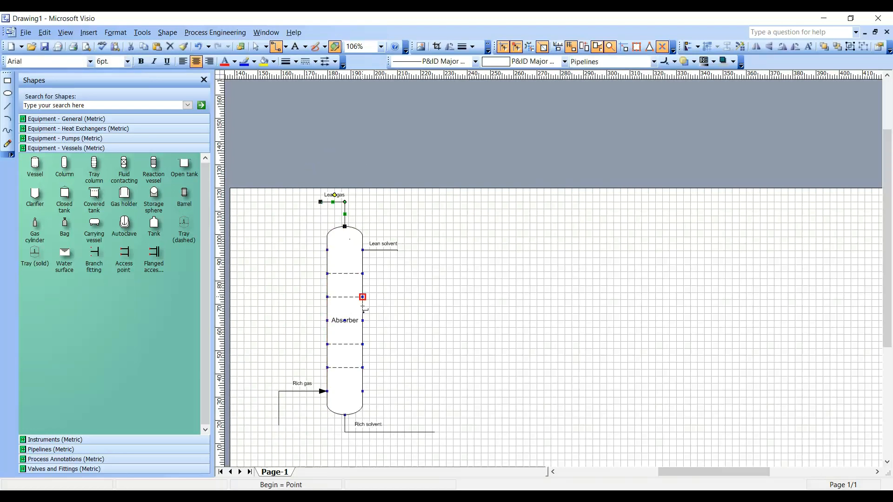
pyautogui.keyDown('shift'); pyautogui.click(394, 432); pyautogui.keyUp('shift')
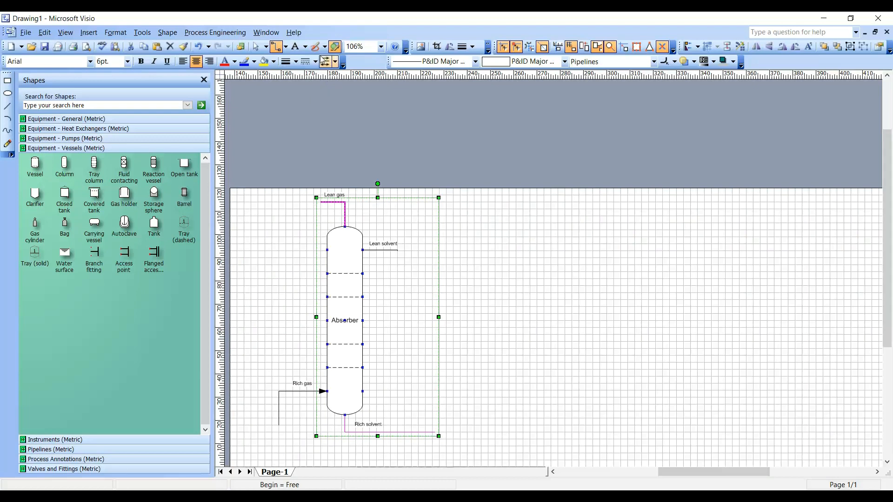
pyautogui.click(324, 62)
pyautogui.click(421, 133)
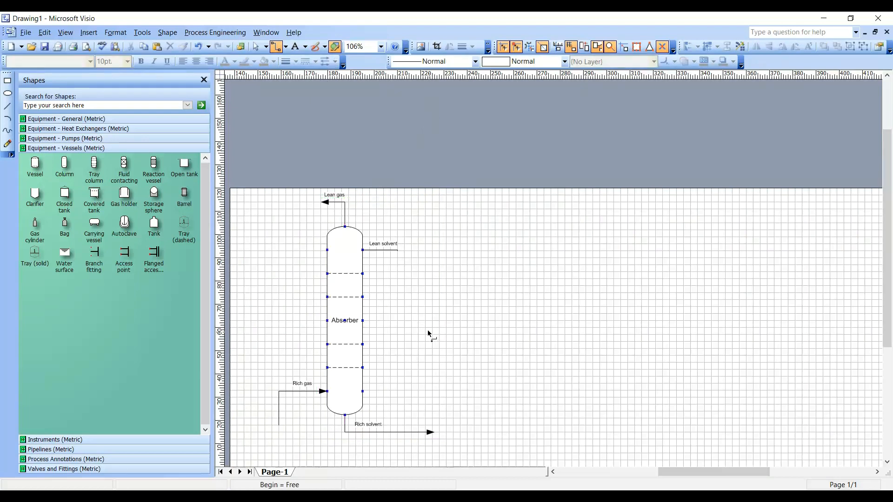
pyautogui.click(391, 250)
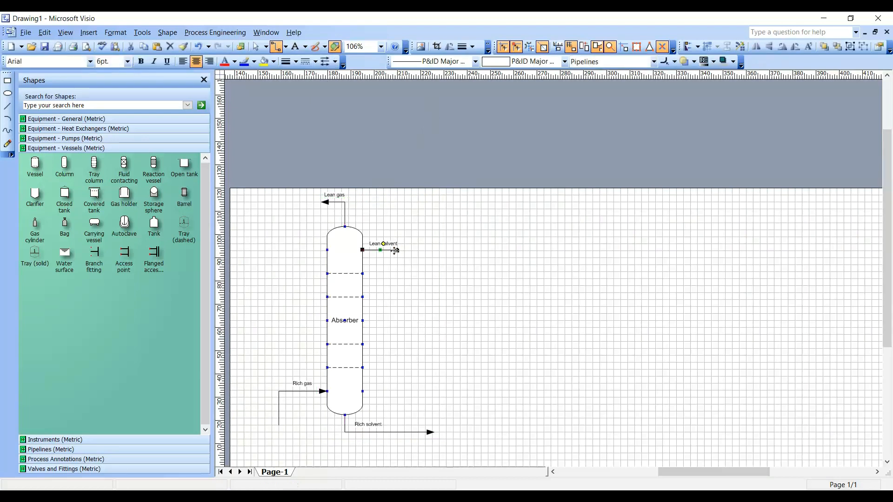
pyautogui.click(325, 61)
# Step: Place a second Tray column from the vessels stencil well to the right of the absorber, level with its upper part
pyautogui.scroll(-1, 551, 250)
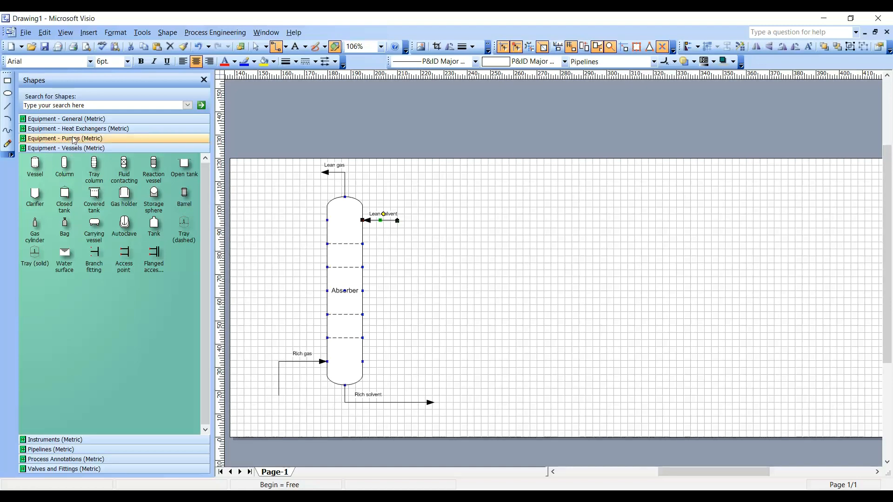
pyautogui.moveTo(94, 167); pyautogui.dragTo(582, 224)
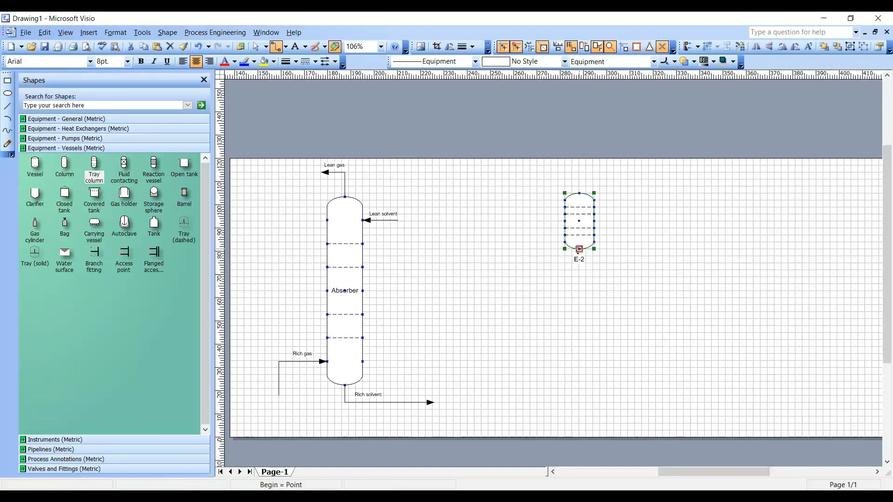
pyautogui.click(255, 46)
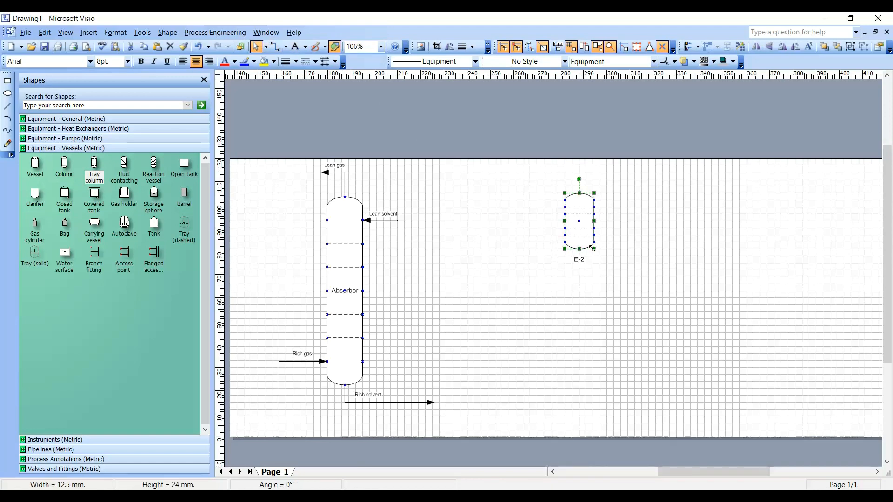
# Step: Stretch the second tray column to about 80 mm tall and widen it to about 18 mm
pyautogui.moveTo(580, 249); pyautogui.dragTo(585, 377)
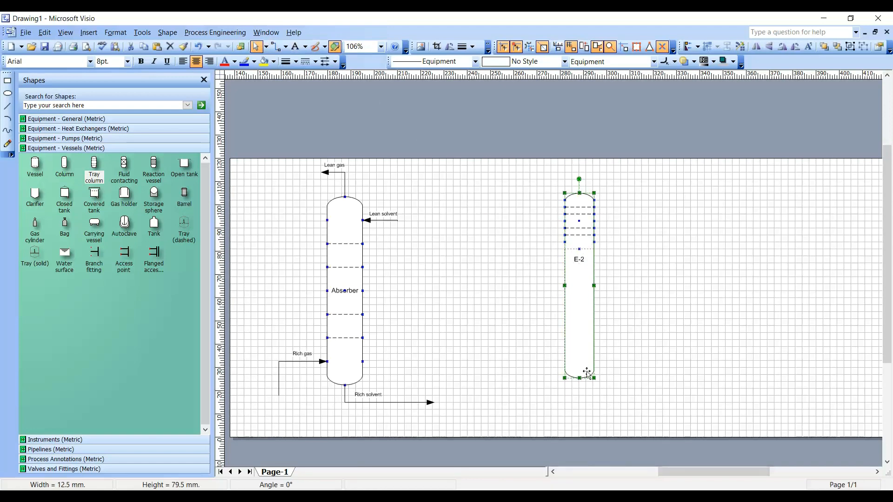
pyautogui.moveTo(596, 284)
pyautogui.mouseDown()
pyautogui.moveTo(625, 282)
pyautogui.moveTo(613, 281)
pyautogui.mouseUp()
pyautogui.hotkey('ctrl', 'z')
pyautogui.moveTo(545, 131); pyautogui.dragTo(636, 446)
pyautogui.hotkey('ctrl', 'z')
pyautogui.moveTo(552, 169); pyautogui.dragTo(612, 377)
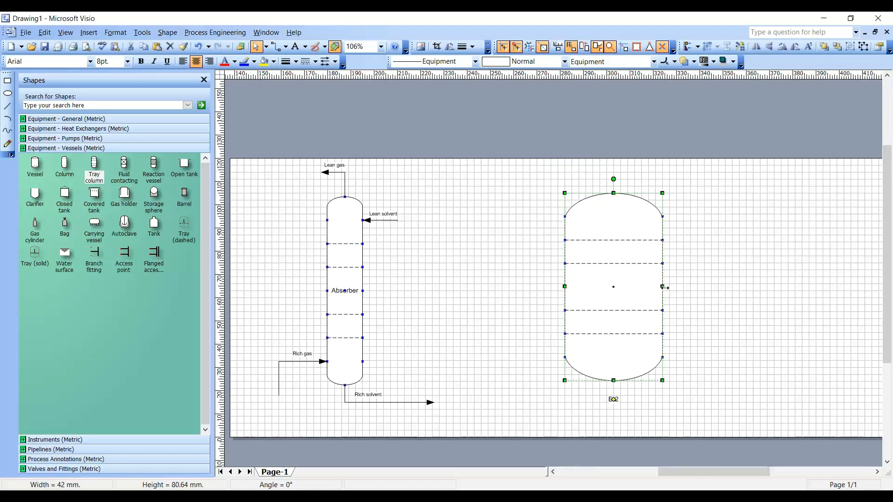
pyautogui.moveTo(662, 287); pyautogui.dragTo(607, 285)
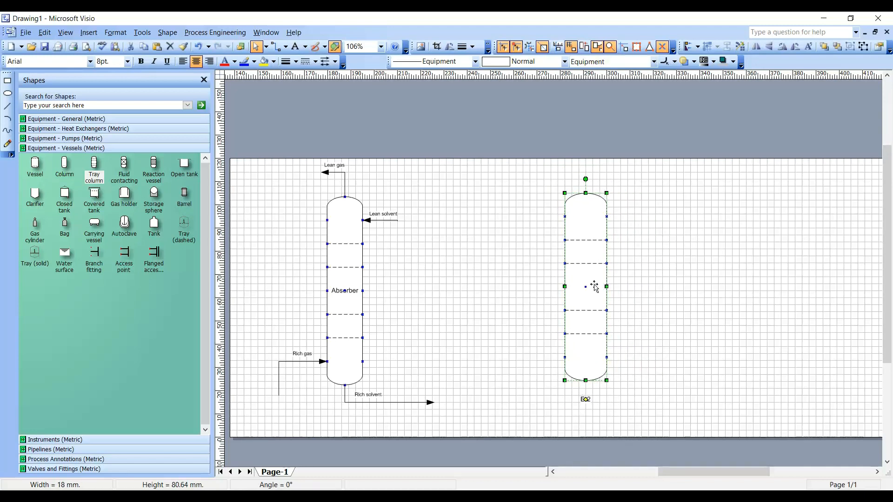
# Step: Label the second column Stripper at its centre and narrow the column to about the absorber's width
pyautogui.moveTo(584, 398); pyautogui.dragTo(585, 284)
pyautogui.doubleClick(585, 288)
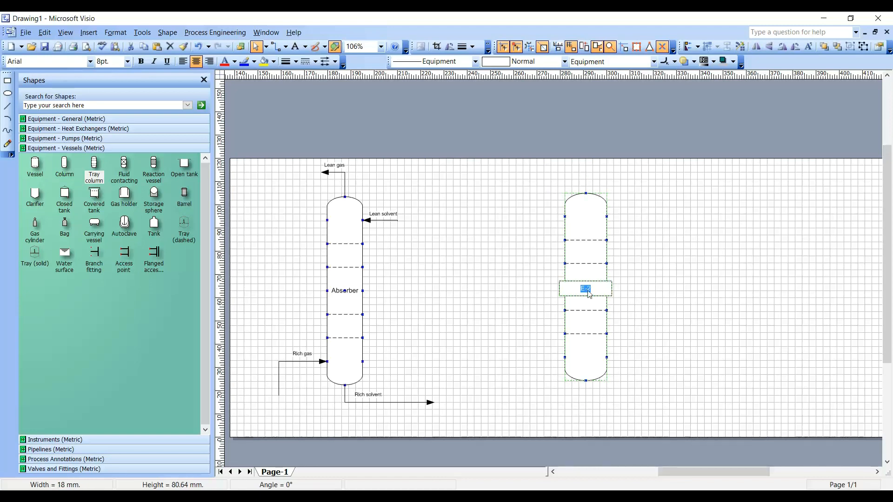
pyautogui.write('Stripper')
pyautogui.click(576, 205)
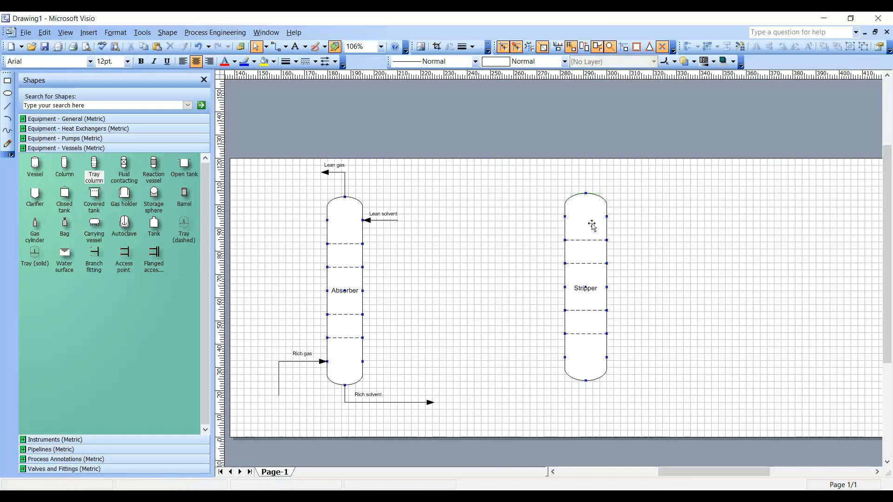
pyautogui.moveTo(606, 287); pyautogui.dragTo(587, 288)
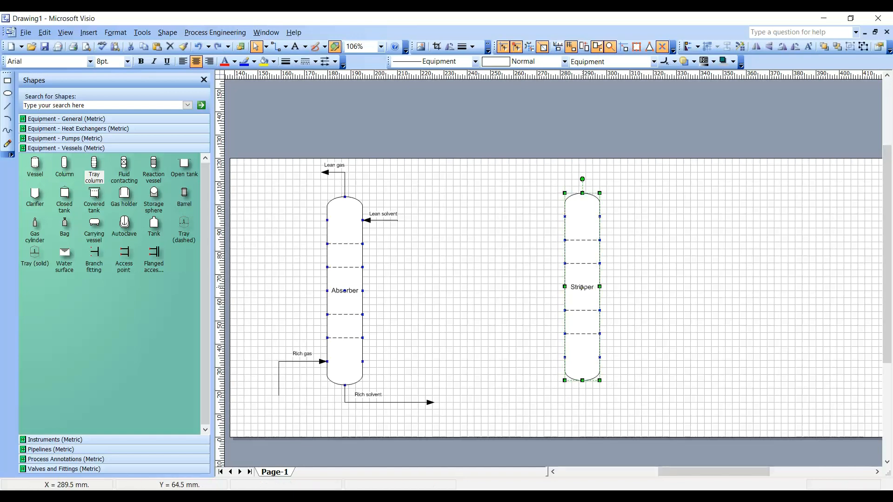
pyautogui.click(506, 310)
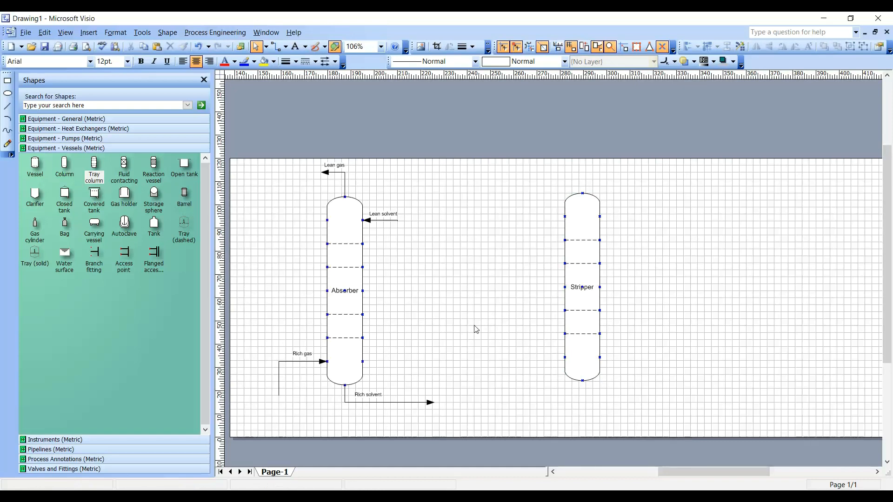
# Step: Connect the Rich solvent pipeline's free end to the Stripper's upper-left point, routing it below the absorber and up midway between the columns
pyautogui.click(434, 404)
pyautogui.moveTo(433, 403); pyautogui.dragTo(565, 217)
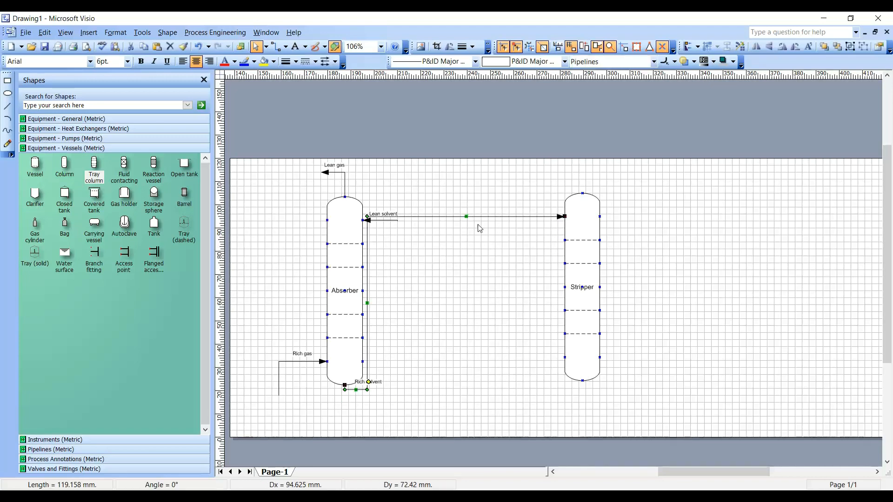
pyautogui.moveTo(466, 215); pyautogui.dragTo(494, 409)
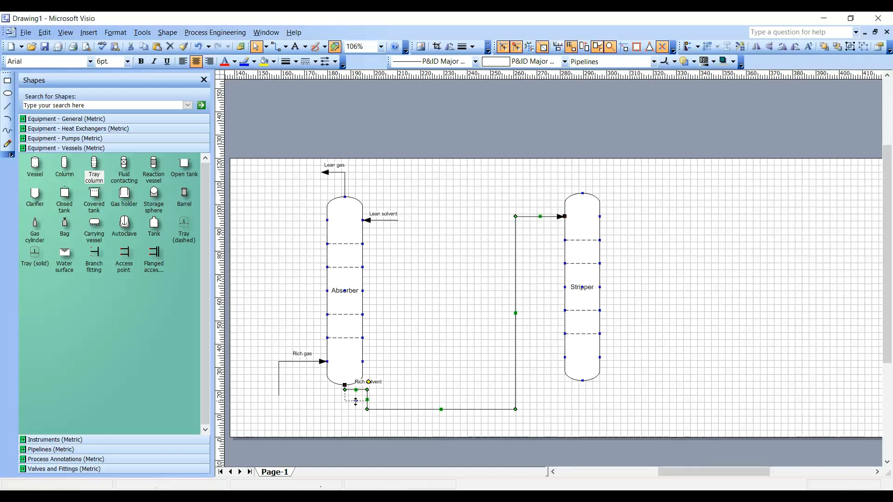
pyautogui.moveTo(355, 390); pyautogui.dragTo(354, 410)
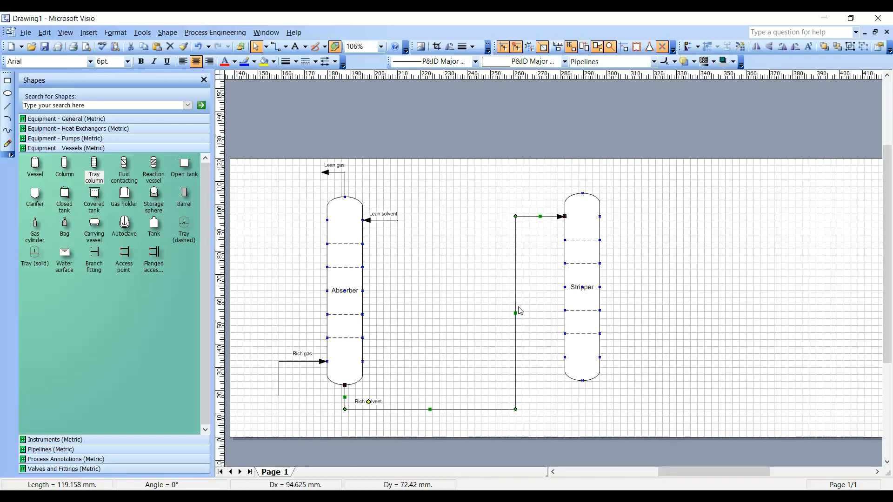
pyautogui.moveTo(514, 310); pyautogui.dragTo(474, 310)
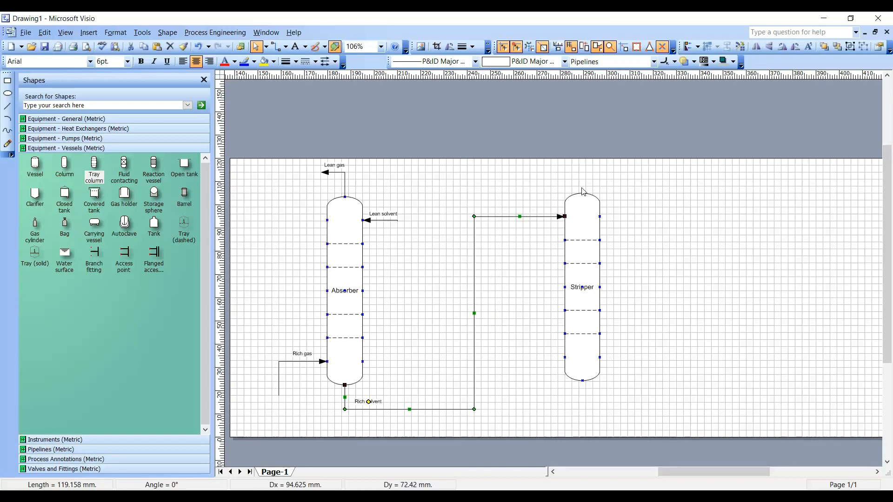
# Step: Draw a short horizontal pipeline at the Stripper's lower-right connection point and label it Hot steam
pyautogui.click(276, 46)
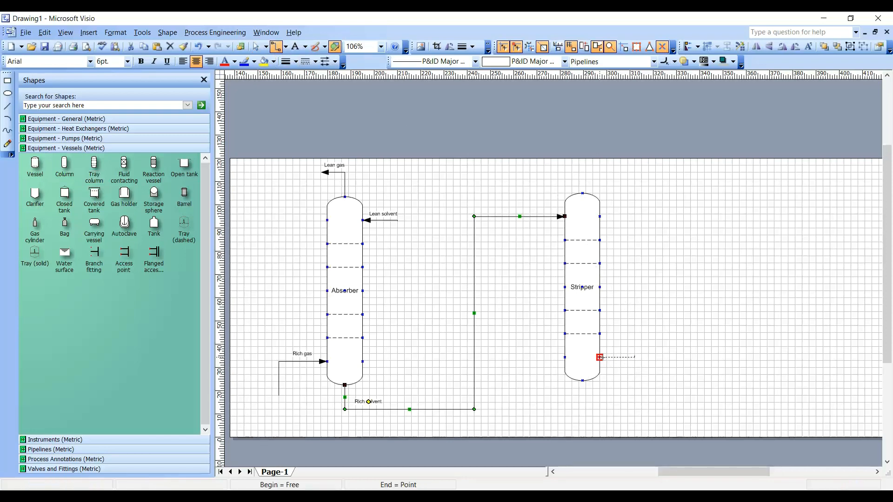
pyautogui.moveTo(599, 357)
pyautogui.mouseDown()
pyautogui.moveTo(640, 350)
pyautogui.moveTo(621, 350)
pyautogui.mouseUp()
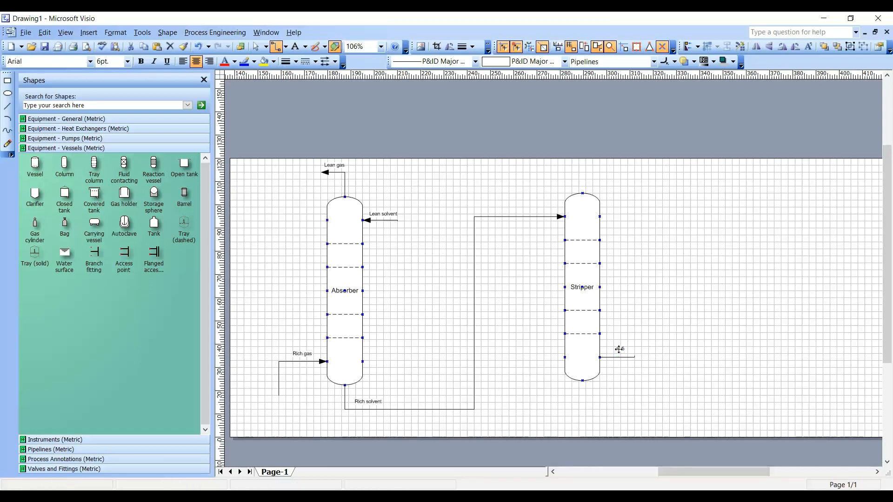
pyautogui.doubleClick(621, 351)
pyautogui.write('Hot s')
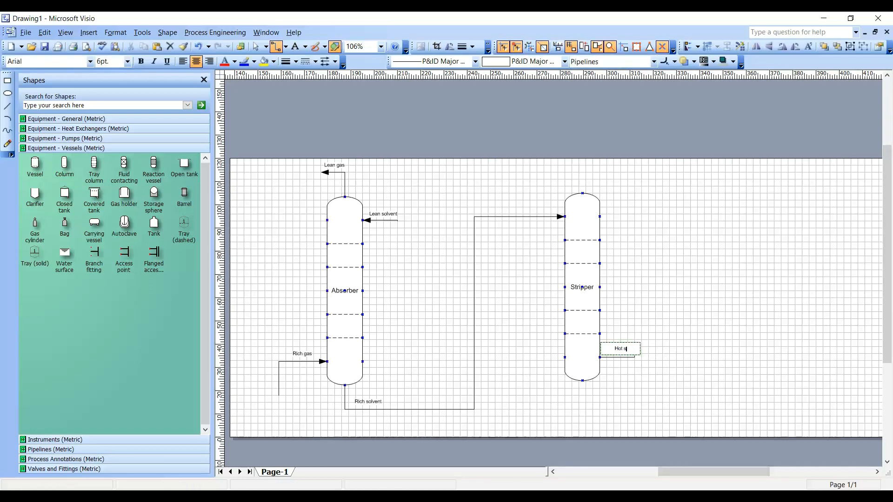
pyautogui.write('team')
# Step: Draw an elbow pipeline from the Stripper's top point up and to the right, and label it Gasoline
pyautogui.moveTo(560, 217); pyautogui.dragTo(564, 217)
pyautogui.moveTo(583, 193); pyautogui.dragTo(655, 179)
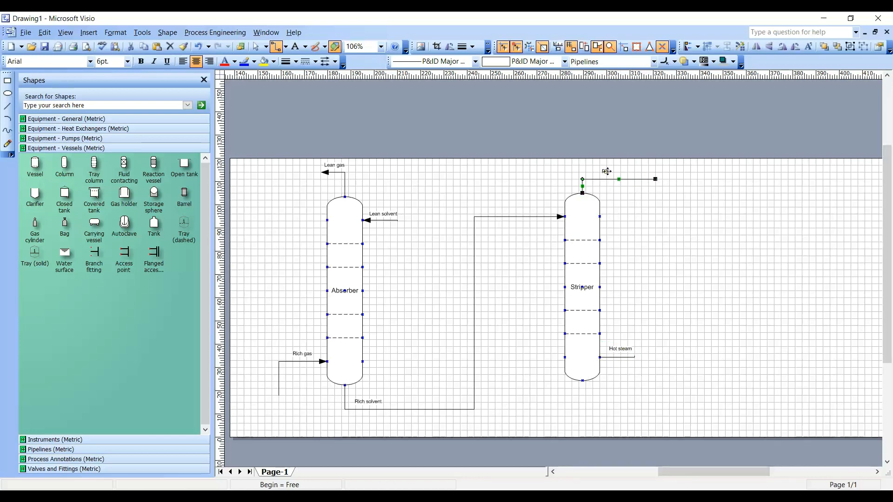
pyautogui.doubleClick(622, 179)
pyautogui.write('G')
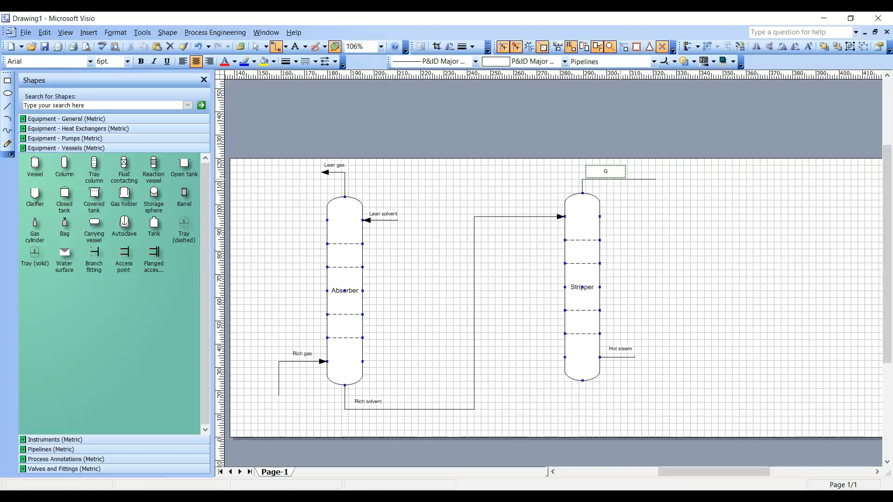
pyautogui.write('asoline')
# Step: Draw an elbow pipeline from the Stripper's bottom point down and to the left
pyautogui.moveTo(582, 382); pyautogui.dragTo(529, 409)
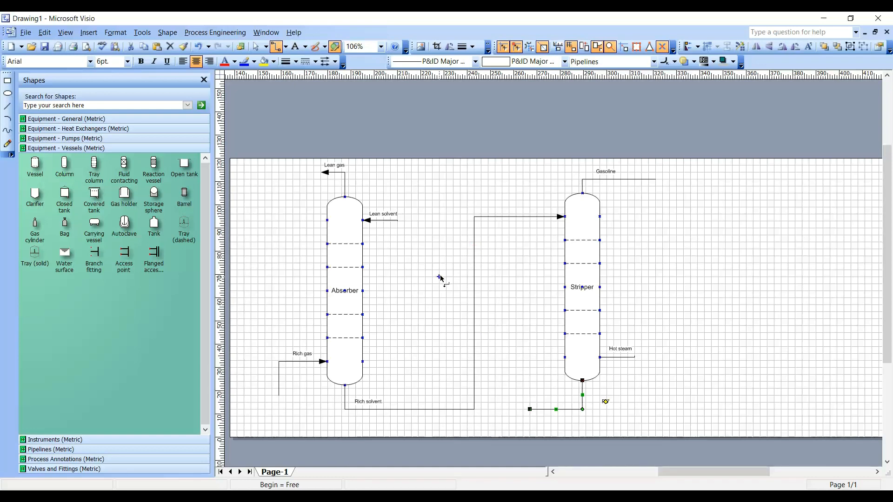
pyautogui.click(255, 47)
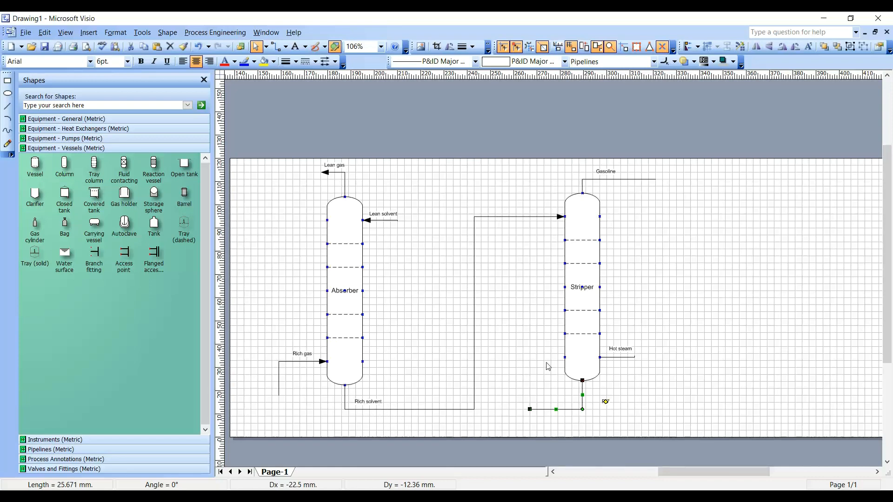
# Step: Place a Vessel from the vessels stencil below and right of the absorber, and reconnect the Rich solvent pipeline's arrow end to its upper-left point
pyautogui.moveTo(534, 435); pyautogui.dragTo(527, 465)
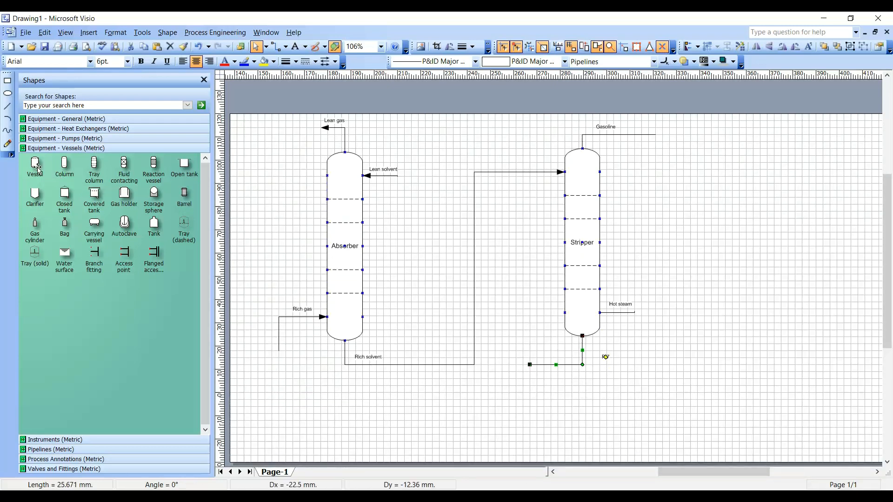
pyautogui.moveTo(38, 169); pyautogui.dragTo(416, 380)
pyautogui.click(410, 365)
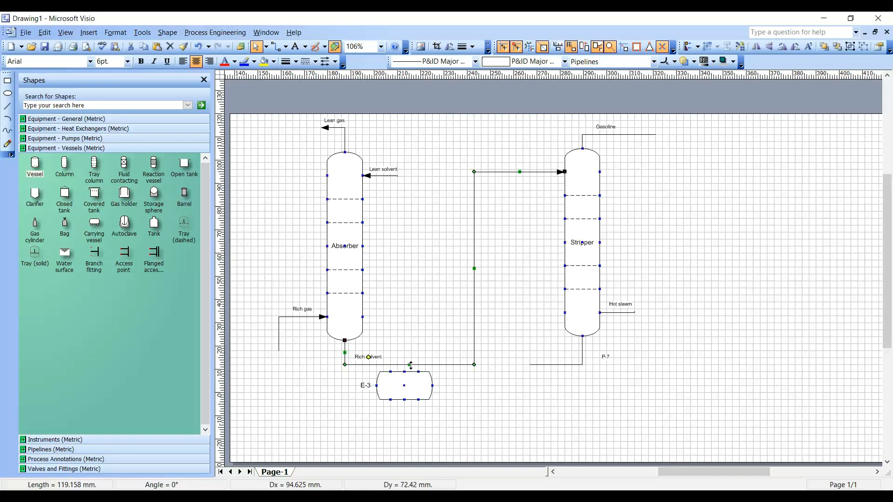
pyautogui.moveTo(564, 171); pyautogui.dragTo(412, 301)
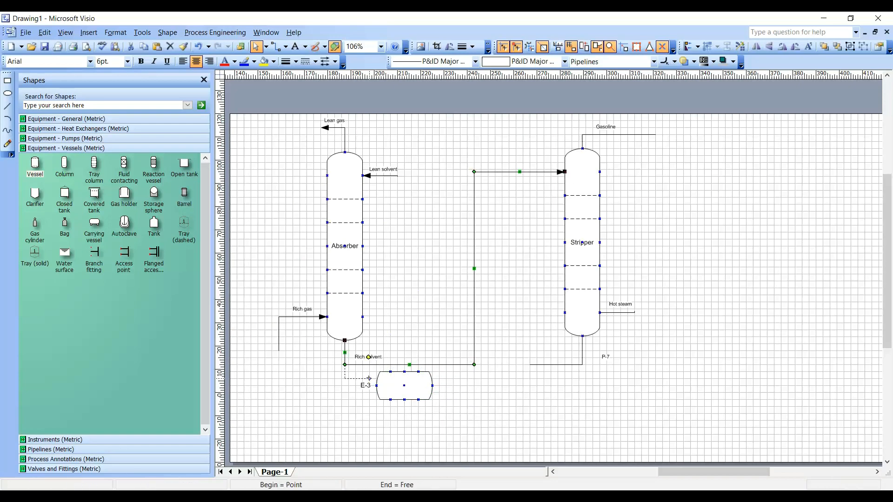
pyautogui.moveTo(368, 378); pyautogui.dragTo(393, 368)
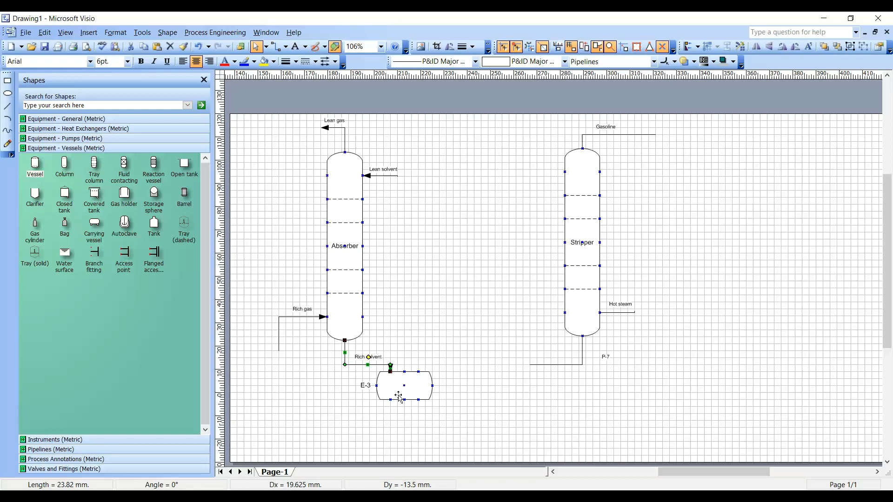
# Step: Draw an elbow pipeline from the vessel's bottom centre down and to the right, and place a Centrifugal pump at its end
pyautogui.click(276, 46)
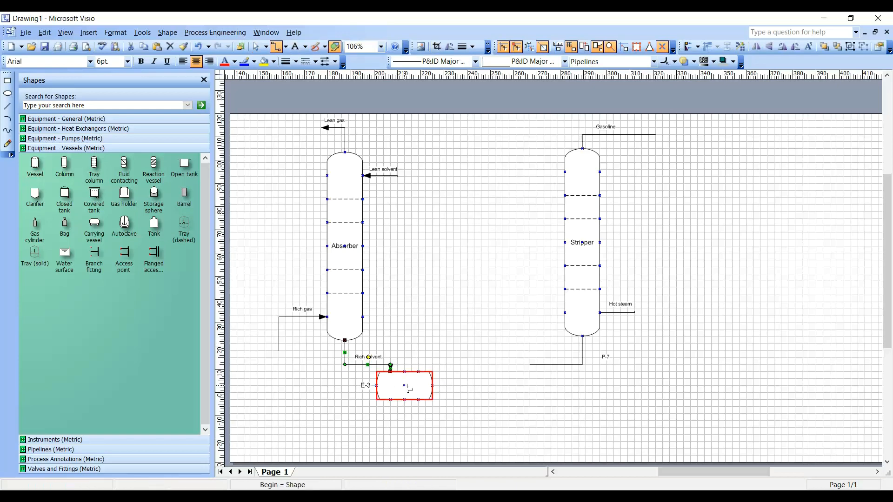
pyautogui.moveTo(404, 399); pyautogui.dragTo(432, 427)
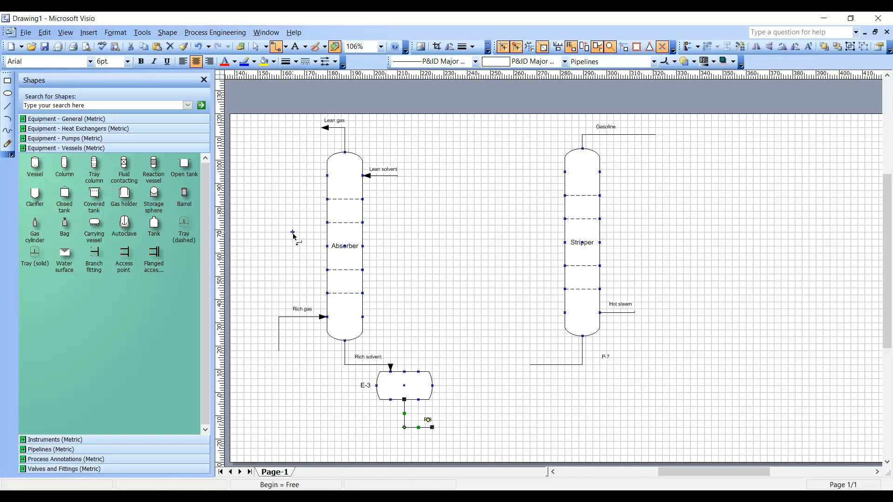
pyautogui.click(84, 138)
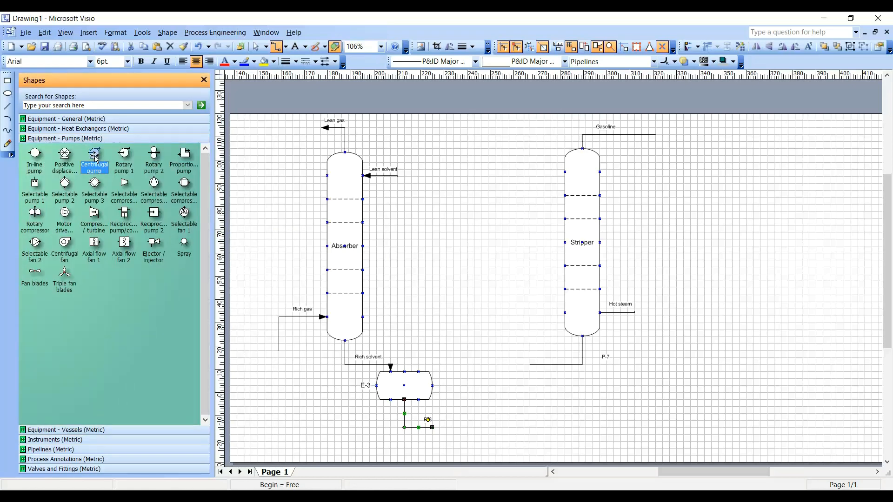
pyautogui.moveTo(94, 154); pyautogui.dragTo(453, 427)
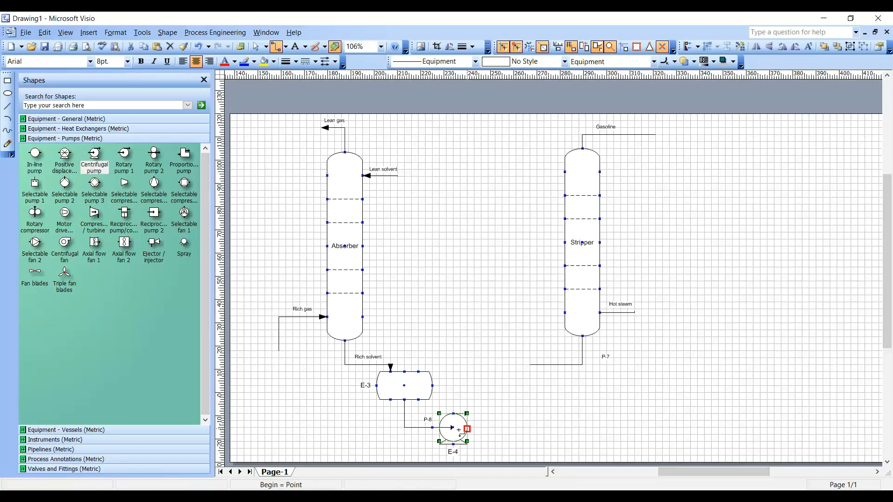
# Step: Shrink the centrifugal pump to about 6 mm by 6 mm
pyautogui.click(465, 444)
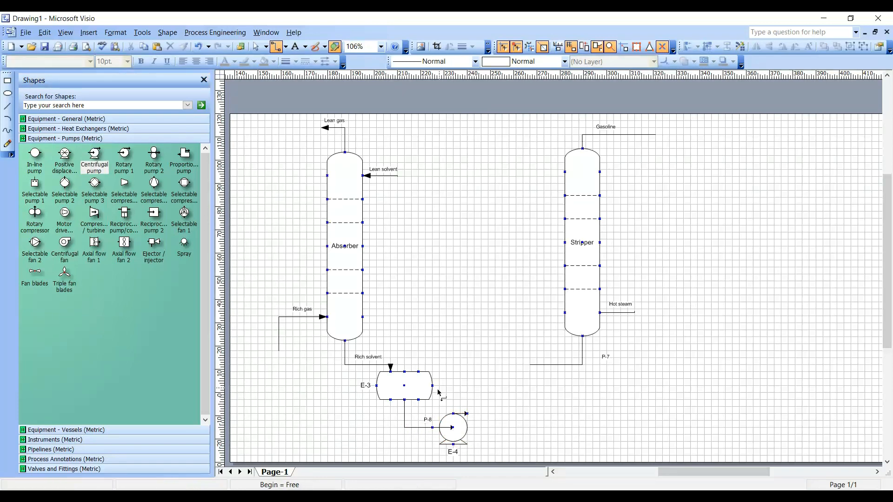
pyautogui.click(256, 47)
pyautogui.click(467, 448)
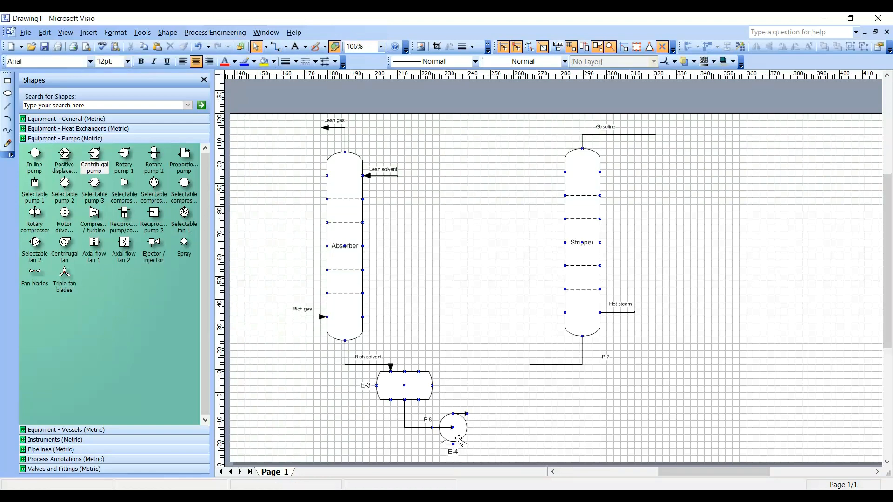
pyautogui.moveTo(468, 448); pyautogui.dragTo(455, 431)
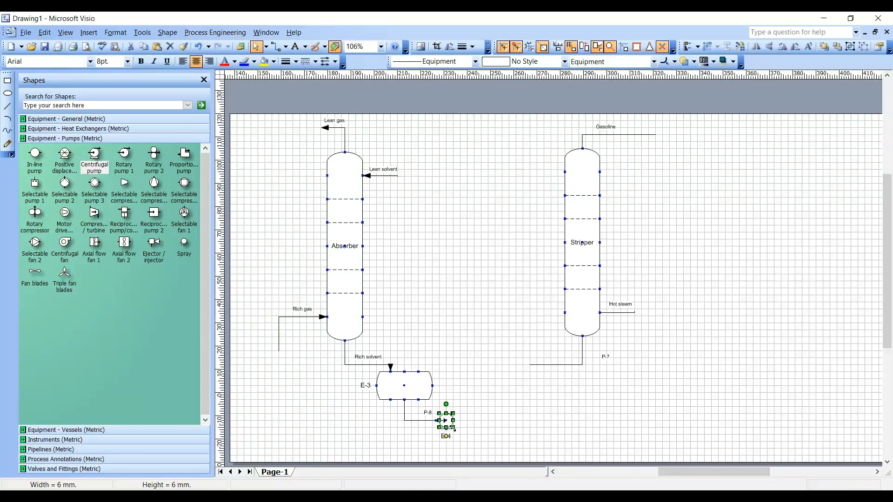
pyautogui.click(477, 425)
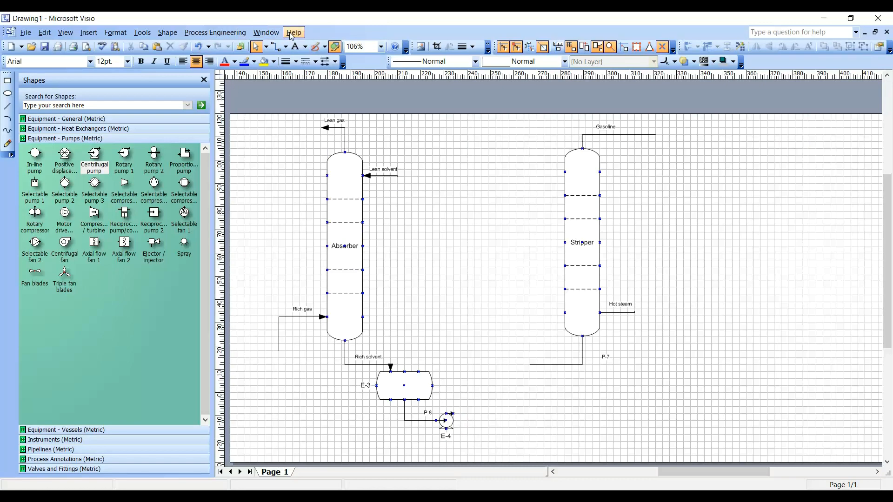
# Step: Draw a pipeline from the pump's outlet to the Stripper's upper-left point and shift its vertical run slightly to the right
pyautogui.click(277, 47)
pyautogui.moveTo(452, 413); pyautogui.dragTo(565, 172)
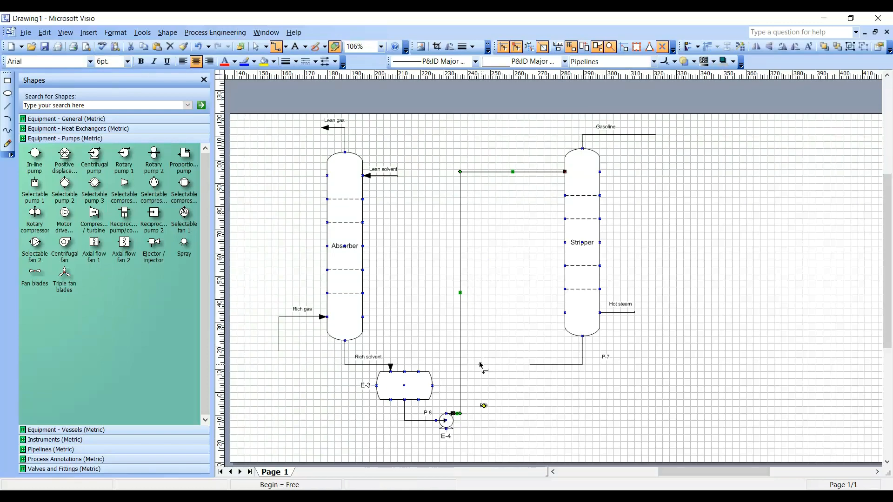
pyautogui.moveTo(459, 292); pyautogui.dragTo(480, 293)
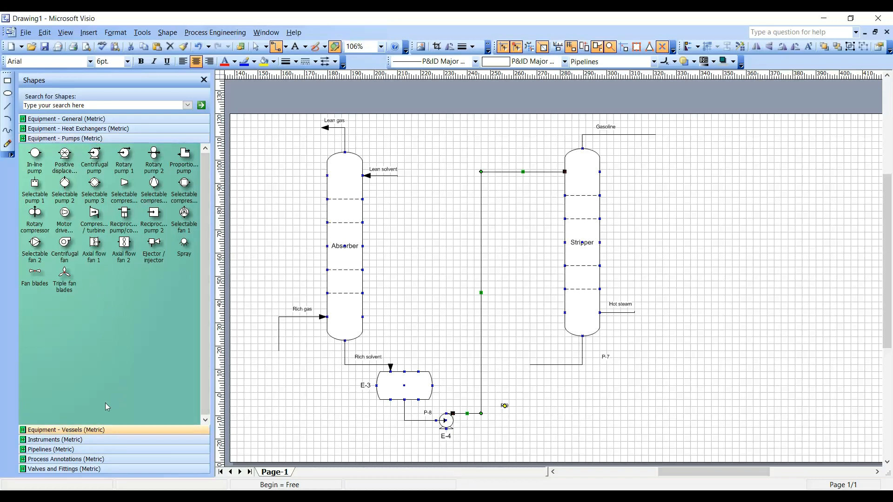
# Step: Place the zigzag Heat exchanger at the free end of the Stripper's bottom pipeline, flipped horizontally and slightly reduced in size
pyautogui.click(82, 128)
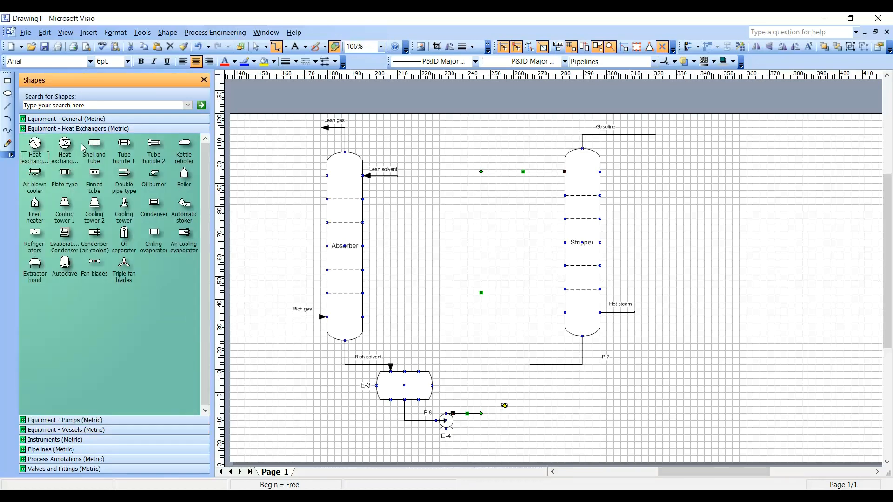
pyautogui.moveTo(64, 144); pyautogui.dragTo(518, 347)
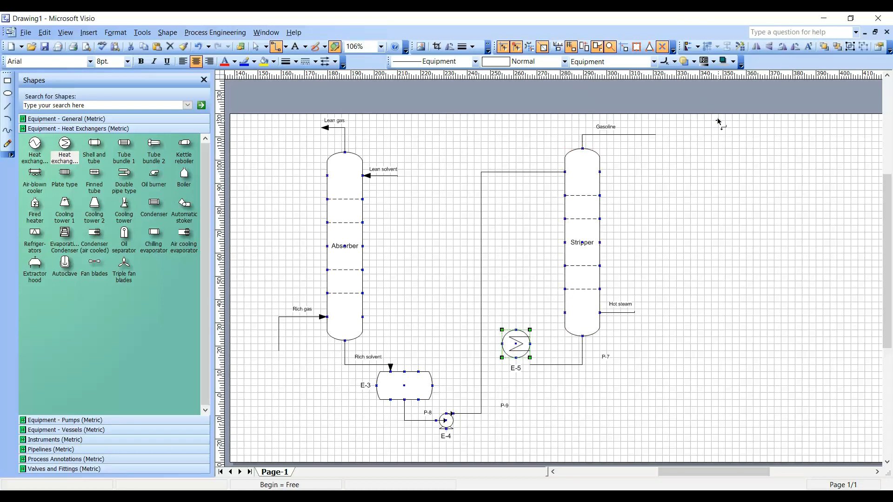
pyautogui.click(757, 46)
pyautogui.moveTo(502, 329); pyautogui.dragTo(508, 336)
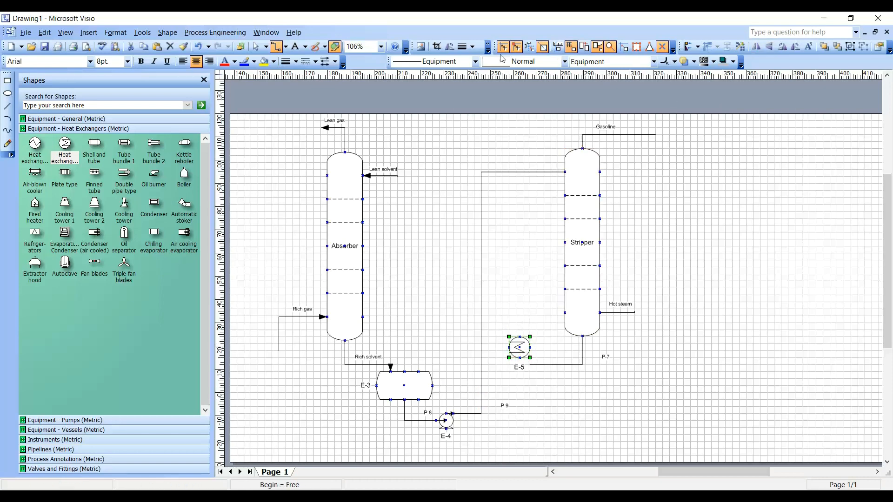
# Step: Replace the exchanger at the Stripper's bottom pipeline with the diagonal-wave Heat exchanger and place it on the vertical run of the pump-to-Stripper pipeline
pyautogui.click(256, 47)
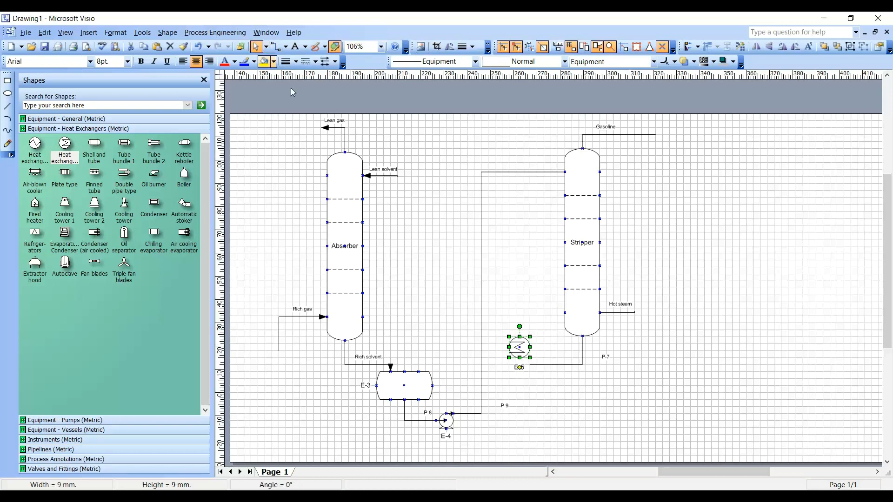
pyautogui.moveTo(523, 350)
pyautogui.mouseDown()
pyautogui.moveTo(508, 330)
pyautogui.moveTo(440, 296)
pyautogui.mouseUp()
pyautogui.press('Delete')
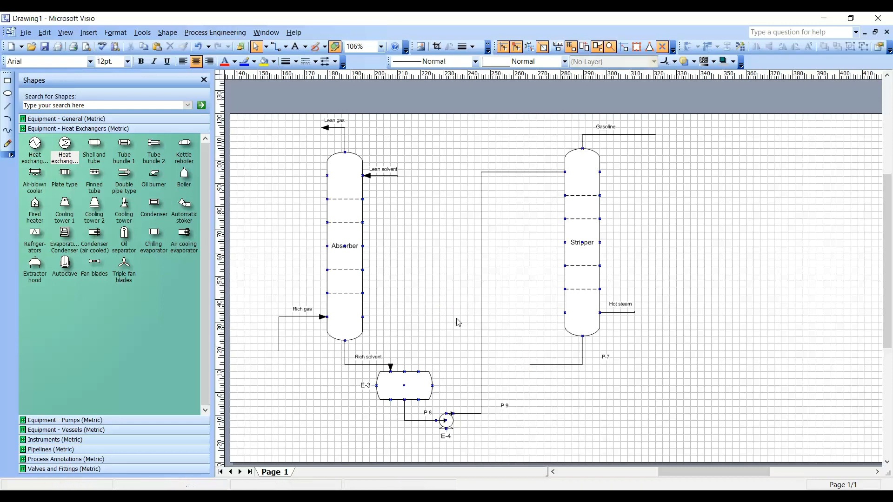
pyautogui.moveTo(38, 144); pyautogui.dragTo(504, 338)
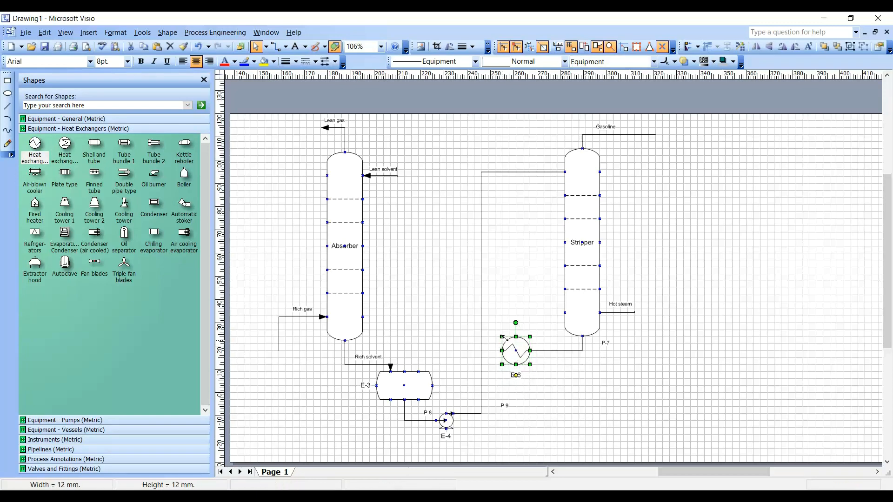
pyautogui.click(480, 359)
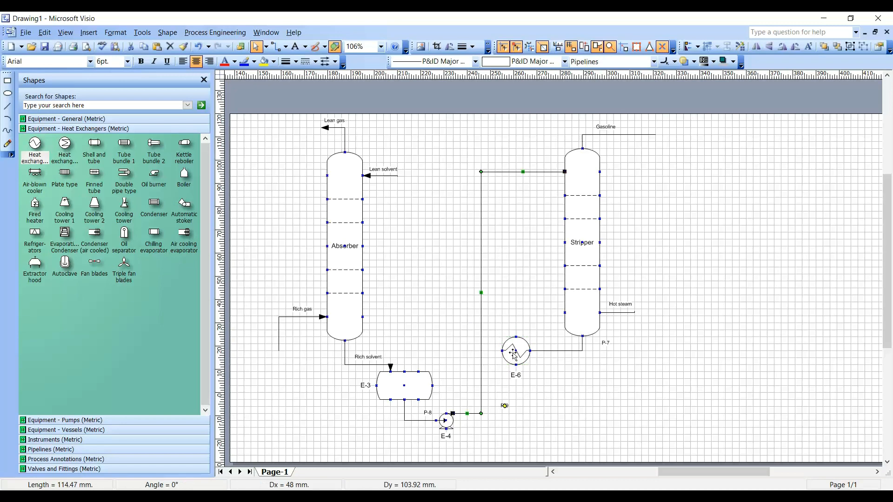
pyautogui.moveTo(513, 351); pyautogui.dragTo(482, 347)
# Step: End the pump's pipeline at the heat exchanger's bottom point and draw a pipeline from the exchanger's top to the Stripper's upper-left inlet
pyautogui.click(486, 388)
pyautogui.click(481, 385)
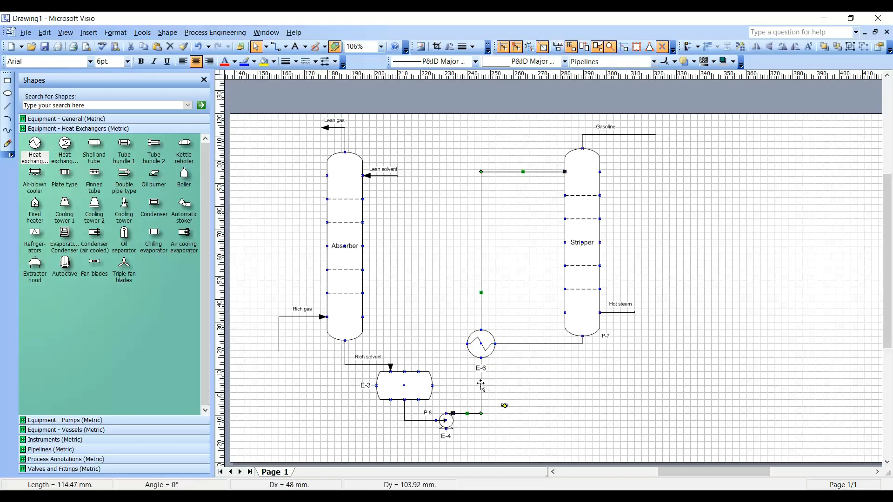
pyautogui.moveTo(481, 370); pyautogui.dragTo(502, 377)
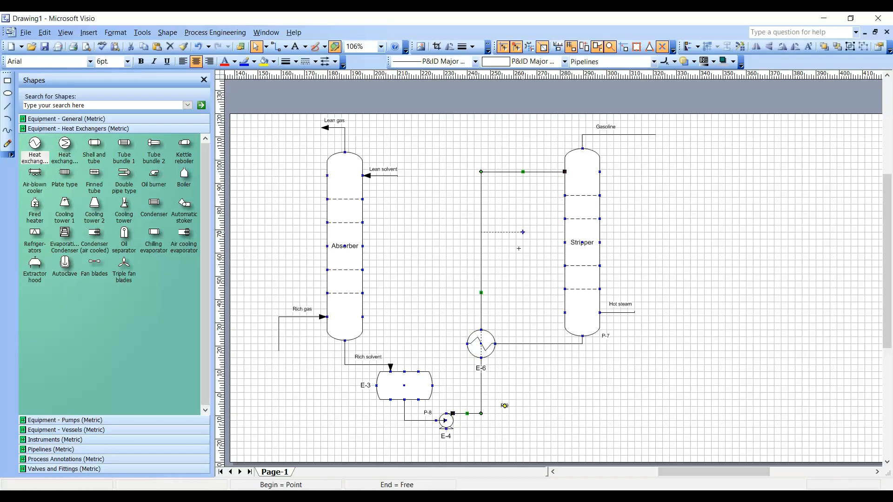
pyautogui.moveTo(481, 358); pyautogui.dragTo(564, 172)
pyautogui.click(276, 47)
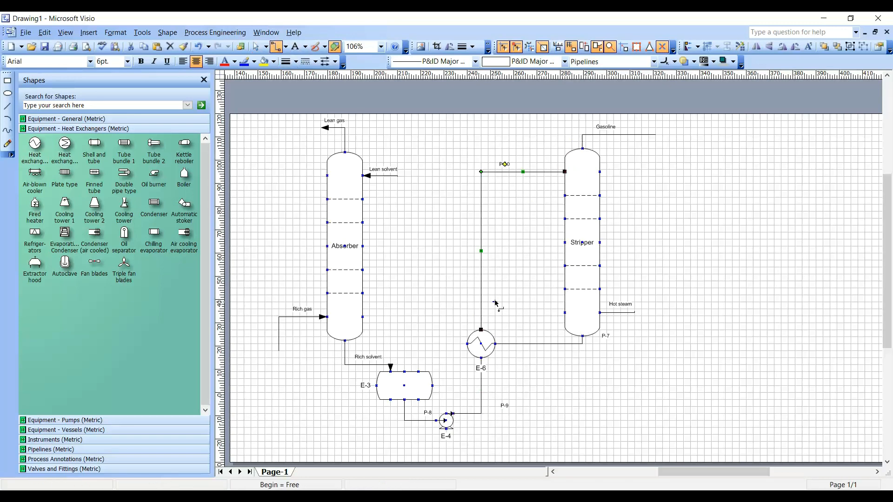
# Step: Add end arrowheads to the pipelines from pump to exchanger, from exchanger to Stripper, and from the Stripper's bottom to the exchanger
pyautogui.click(481, 401)
pyautogui.click(325, 61)
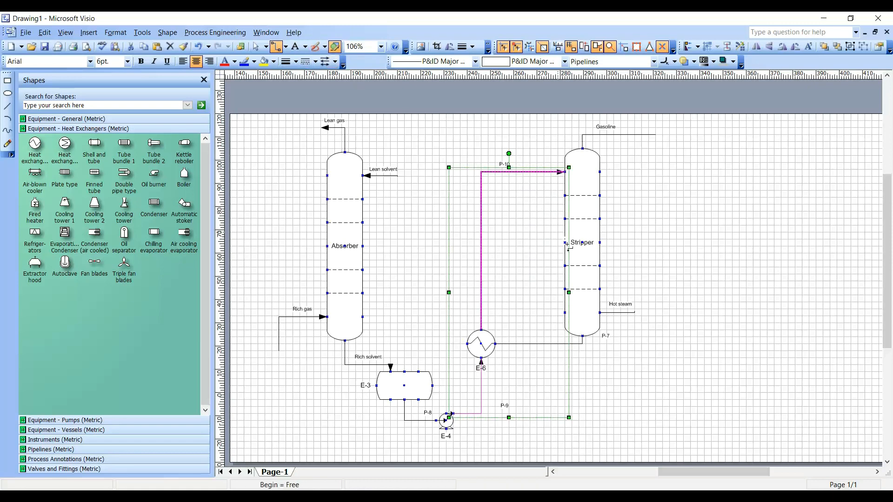
pyautogui.click(544, 347)
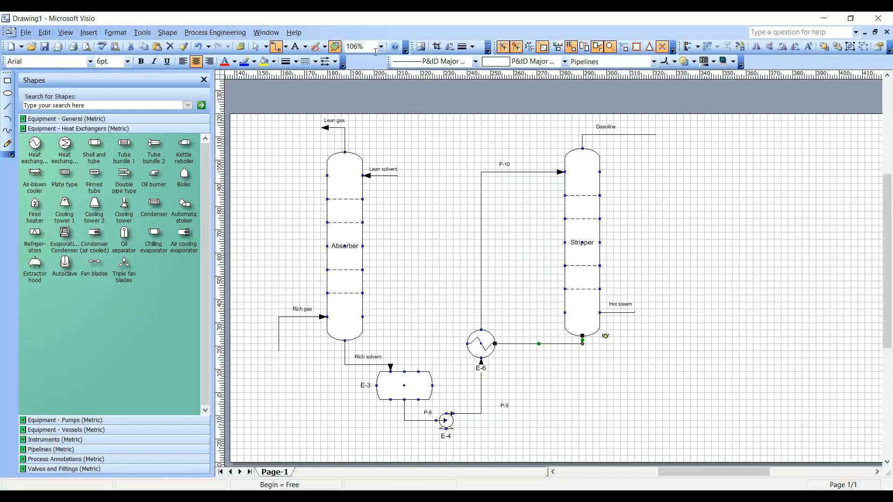
pyautogui.click(325, 62)
pyautogui.click(665, 348)
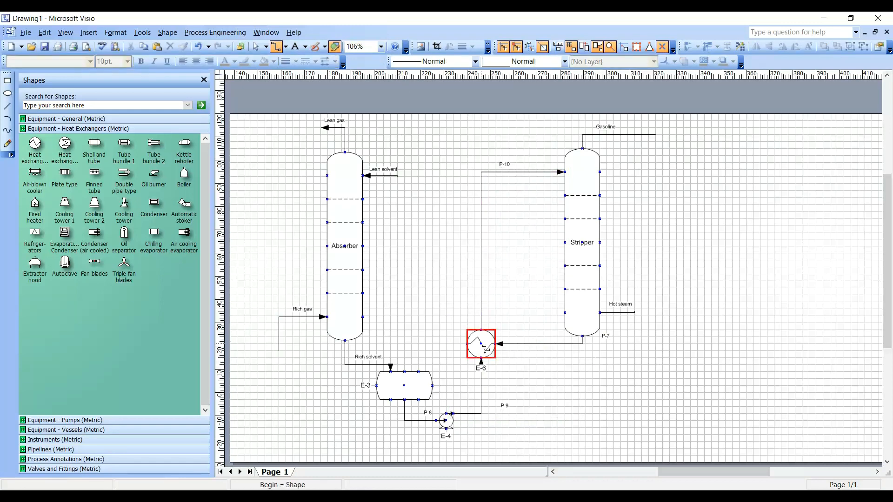
# Step: Draw an elbow pipeline from the heat exchanger's left point up beside the Absorber, and delete the short Lean solvent pipeline
pyautogui.moveTo(467, 344); pyautogui.dragTo(406, 198)
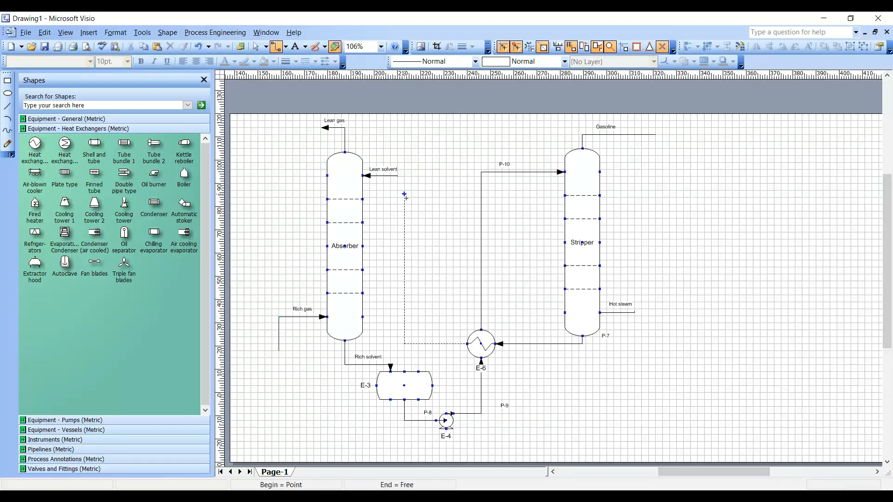
pyautogui.moveTo(406, 231); pyautogui.dragTo(412, 152)
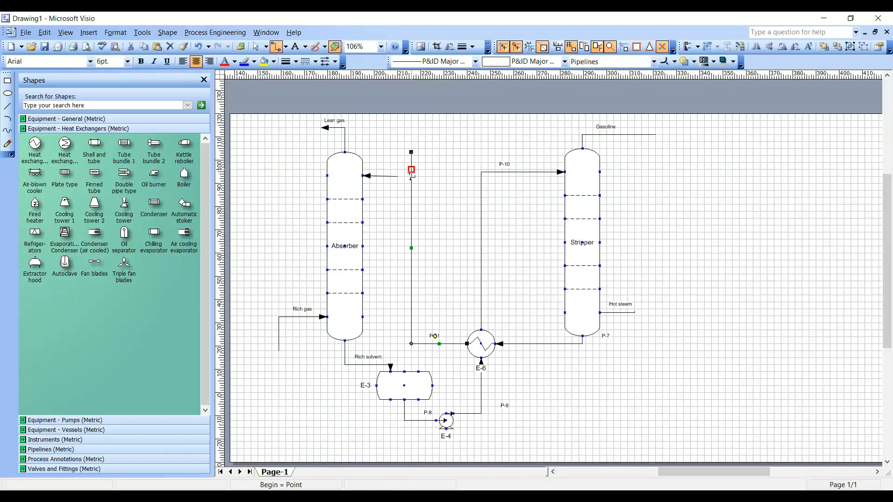
pyautogui.click(397, 176)
pyautogui.press('Delete')
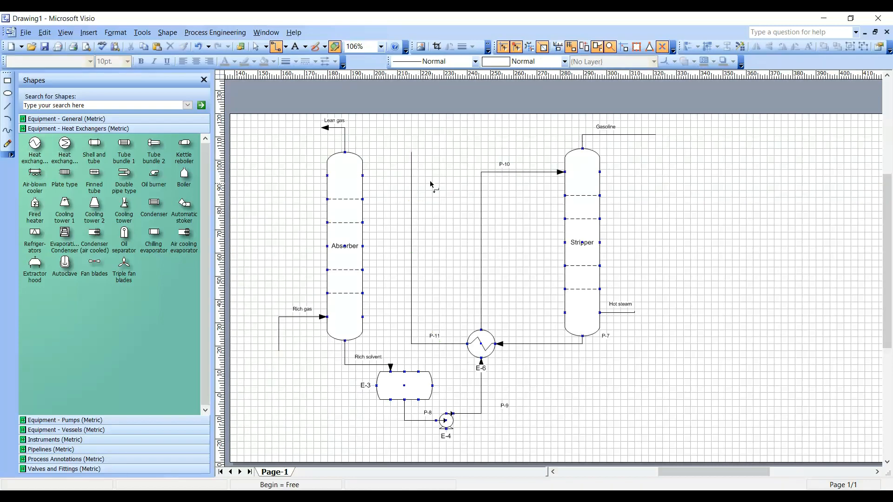
# Step: Connect the new pipeline's free end to the Absorber's upper-right point and shift its vertical run to the right
pyautogui.click(411, 151)
pyautogui.moveTo(410, 151); pyautogui.dragTo(362, 175)
pyautogui.moveTo(458, 260); pyautogui.dragTo(433, 254)
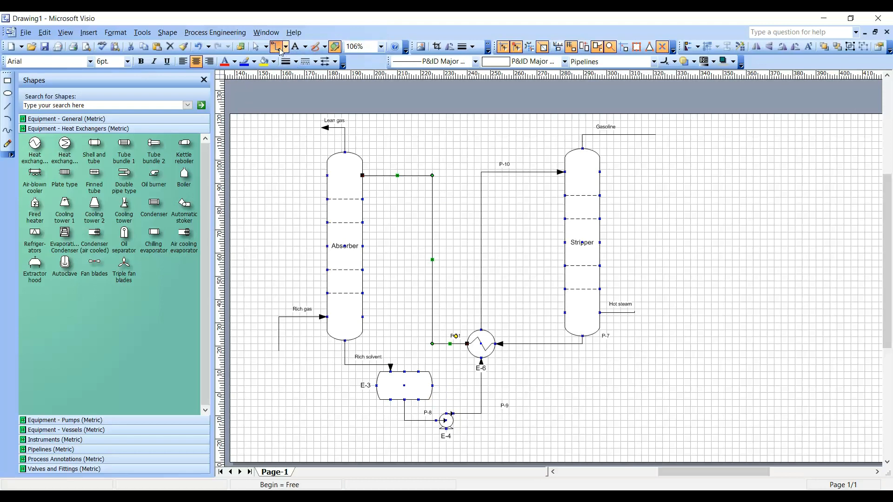
# Step: Duplicate the vessel, its pump and the pipeline between them into the area beneath the Stripper
pyautogui.click(256, 47)
pyautogui.click(445, 420)
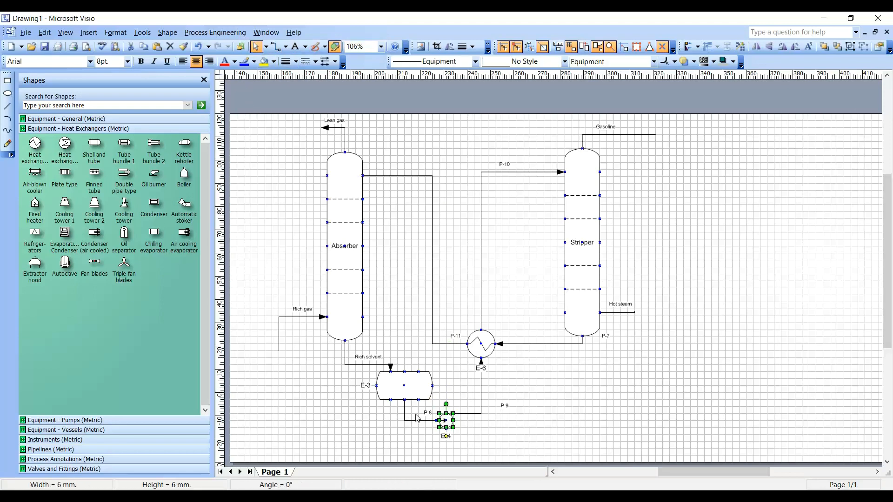
pyautogui.keyDown('shift'); pyautogui.click(412, 423); pyautogui.keyUp('shift')
pyautogui.keyDown('shift'); pyautogui.click(413, 386); pyautogui.keyUp('shift')
pyautogui.moveTo(397, 386); pyautogui.dragTo(562, 382)
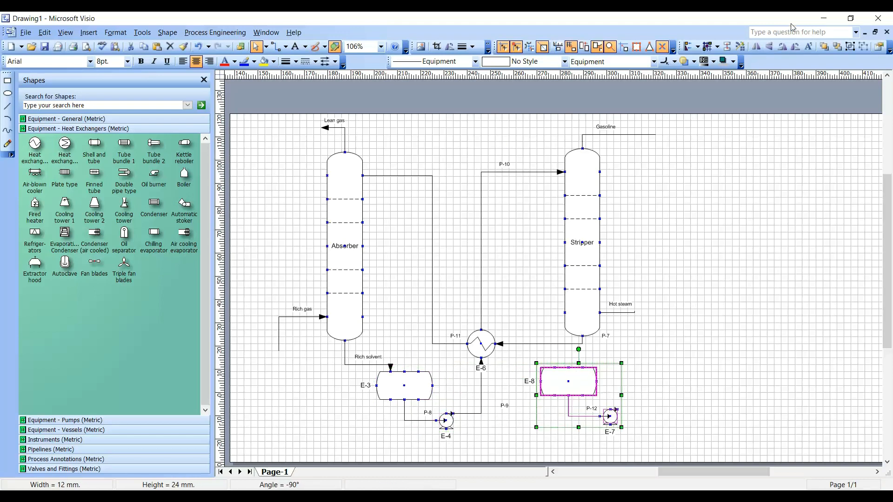
pyautogui.click(758, 48)
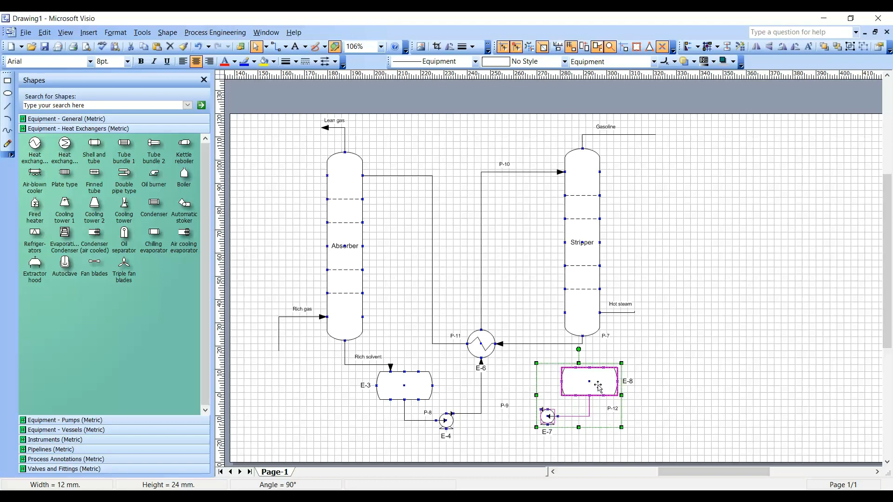
pyautogui.moveTo(598, 388); pyautogui.dragTo(549, 377)
pyautogui.hotkey('ctrl', 'z')
pyautogui.hotkey('ctrl', 'z')
pyautogui.click(717, 182)
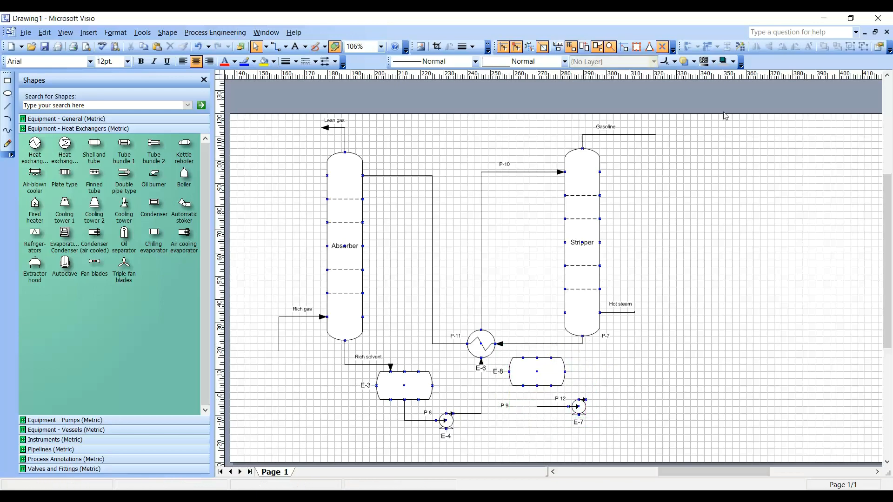
# Step: Move the Stripper with its Gasoline and Hot steam pipelines well to the right, and shift the copied vessel and pump right as well
pyautogui.moveTo(717, 124); pyautogui.dragTo(552, 357)
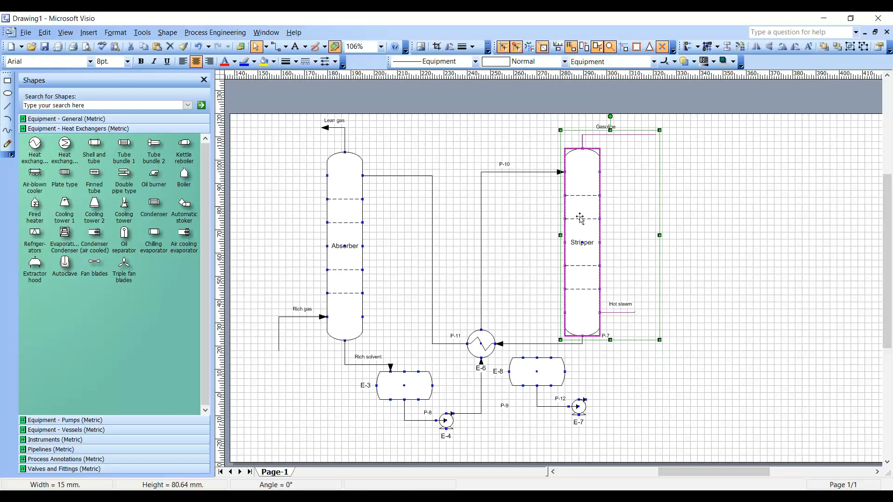
pyautogui.moveTo(582, 214); pyautogui.dragTo(683, 212)
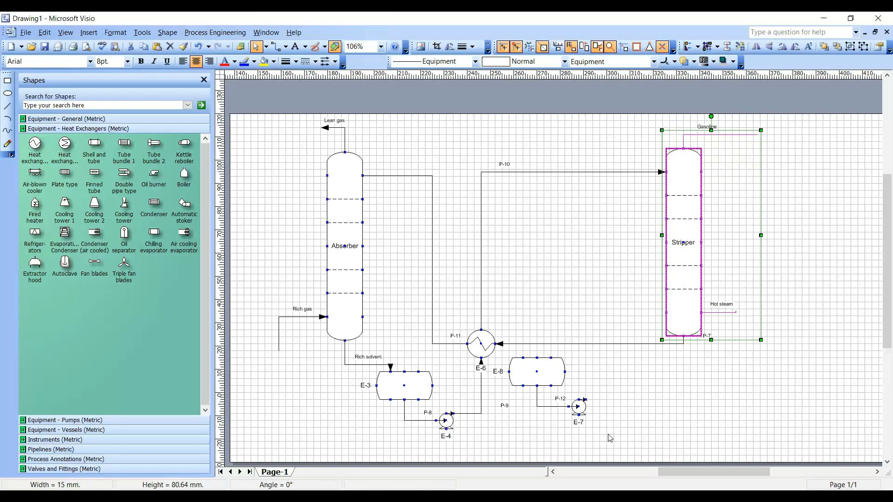
pyautogui.moveTo(609, 436); pyautogui.dragTo(491, 350)
pyautogui.moveTo(529, 379); pyautogui.dragTo(602, 372)
# Step: Detach the Stripper's bottom pipeline from the heat exchanger and connect its arrow end to the top of the copied vessel
pyautogui.click(692, 343)
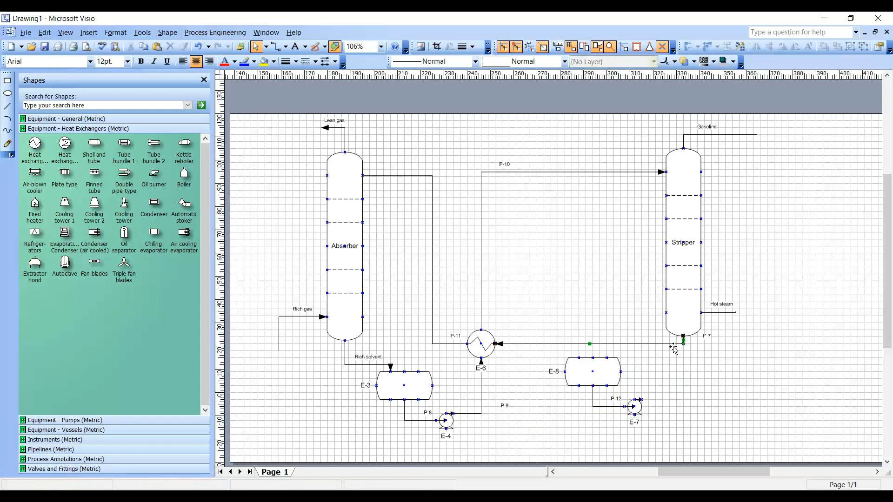
pyautogui.click(680, 344)
pyautogui.moveTo(496, 344); pyautogui.dragTo(670, 400)
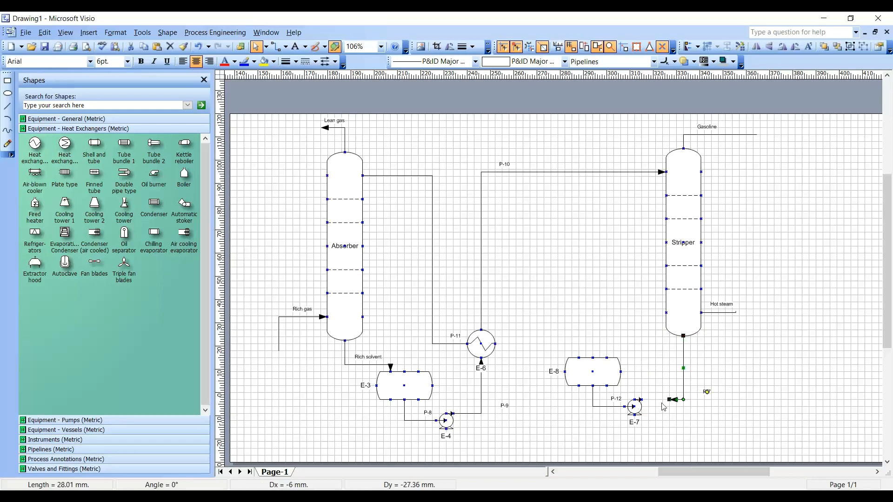
pyautogui.moveTo(670, 400); pyautogui.dragTo(688, 342)
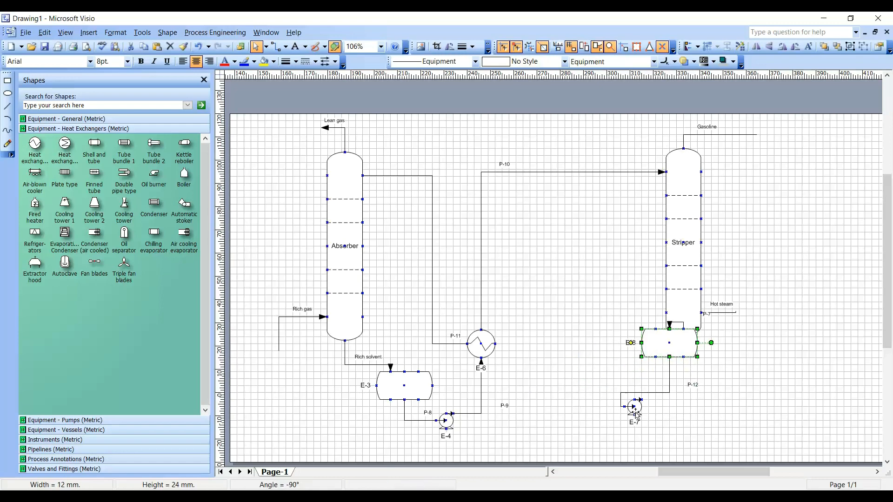
# Step: Flip the copied pump horizontally, then move the vessel below and left of the Stripper and the pump further left
pyautogui.click(635, 413)
pyautogui.click(756, 47)
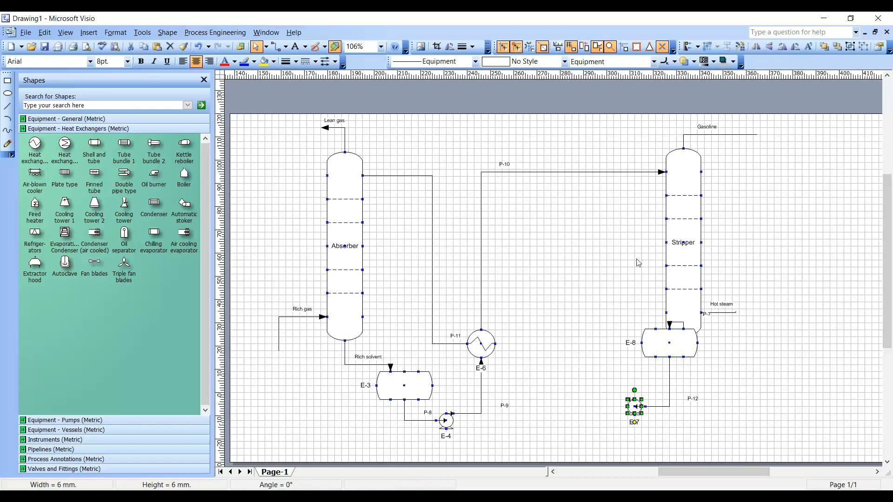
pyautogui.click(612, 406)
pyautogui.moveTo(671, 344); pyautogui.dragTo(630, 365)
pyautogui.moveTo(629, 409); pyautogui.dragTo(566, 409)
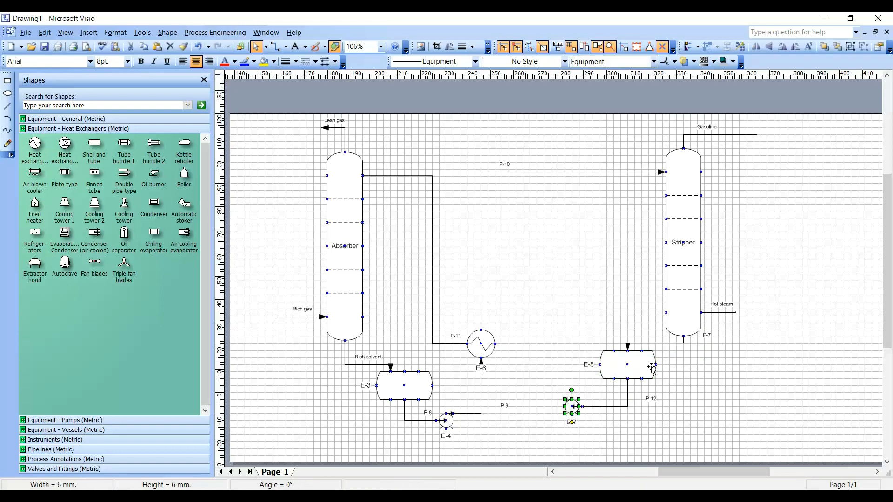
# Step: Lower the copied vessel slightly, keeping the horizontal run of its inlet pipeline close beneath the Stripper
pyautogui.moveTo(637, 367); pyautogui.dragTo(656, 344)
pyautogui.click(669, 358)
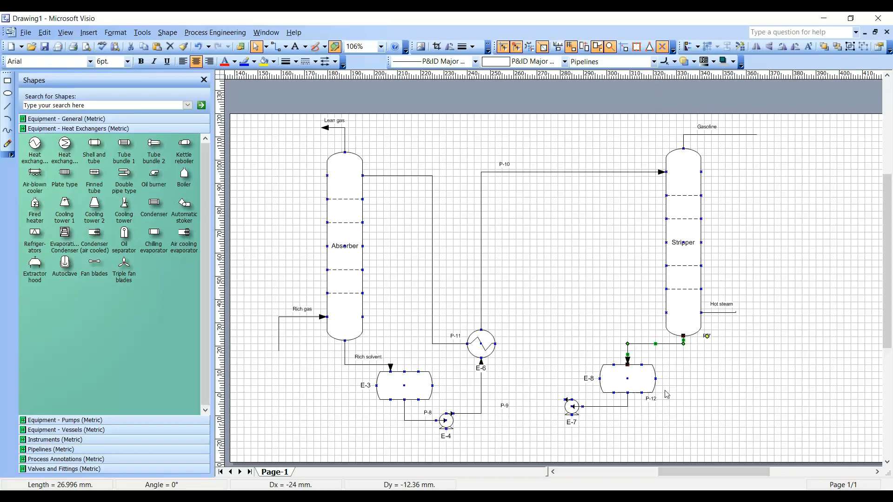
pyautogui.click(711, 369)
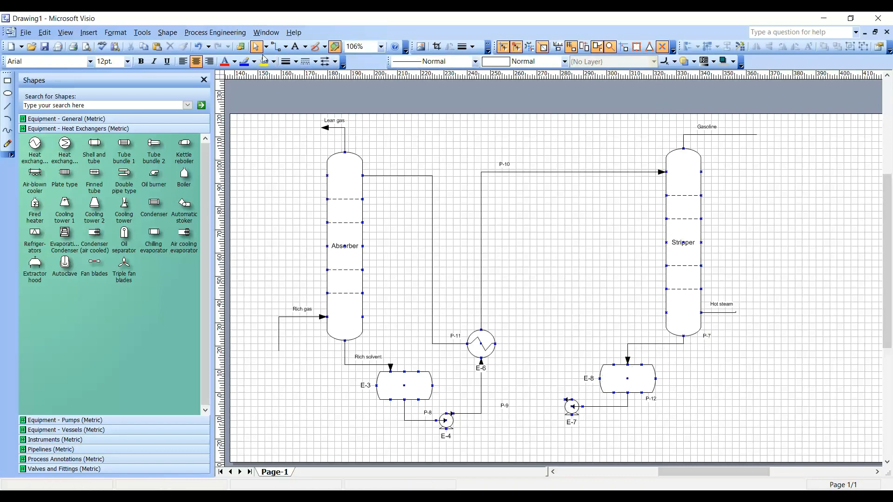
# Step: Draw a pipeline between the copied pump's outlet and the heat exchanger's right point, and clear the new pipeline's label
pyautogui.click(277, 46)
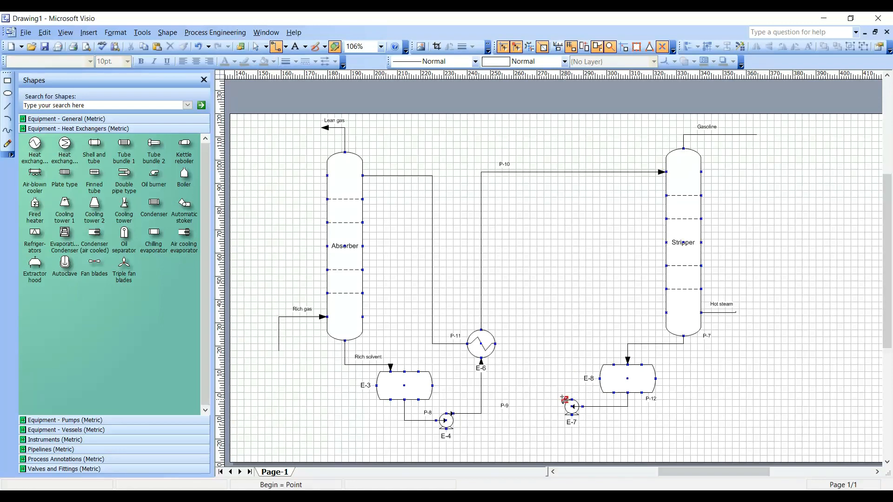
pyautogui.moveTo(495, 344); pyautogui.dragTo(573, 409)
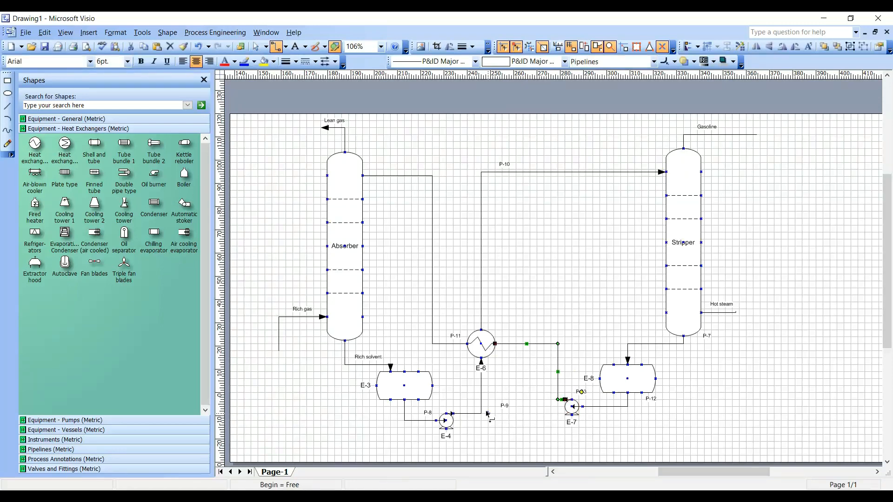
pyautogui.click(498, 329)
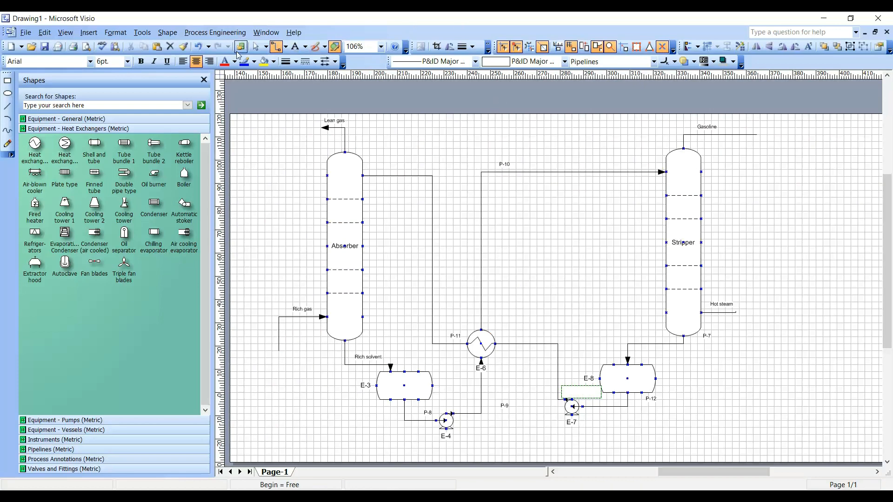
pyautogui.click(256, 46)
pyautogui.click(565, 330)
# Step: Move the heat exchanger up and to the right, and raise the horizontal run of the Rich solvent pipeline
pyautogui.moveTo(494, 343); pyautogui.dragTo(507, 296)
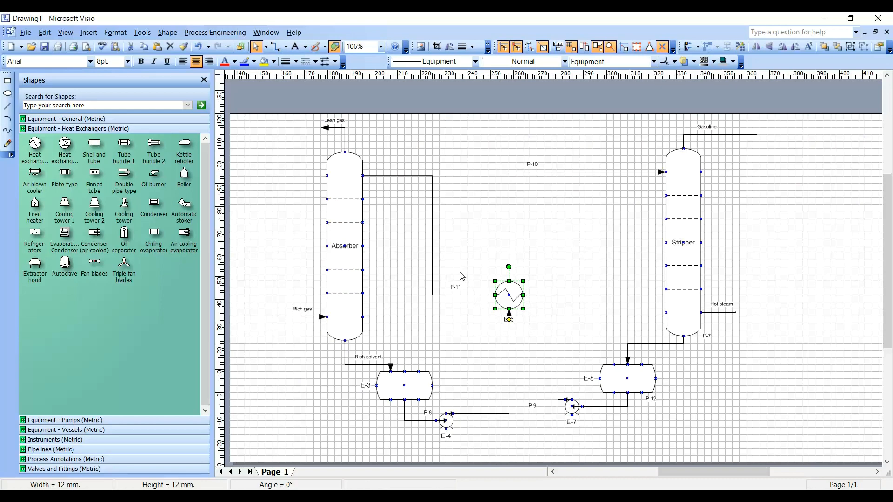
pyautogui.click(360, 364)
pyautogui.moveTo(366, 365); pyautogui.dragTo(374, 353)
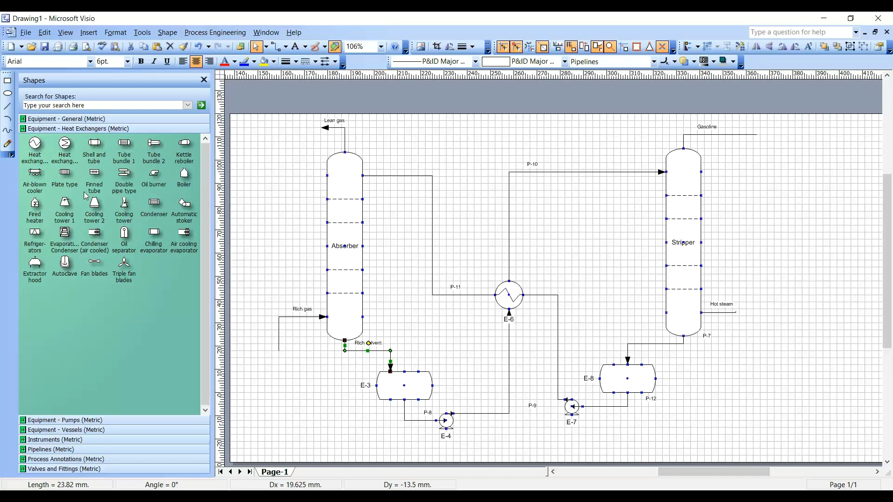
# Step: Draw a circle between the Absorber and the heat exchanger, and reattach the heat exchanger pipeline's Absorber end to the circle's bottom
pyautogui.click(7, 93)
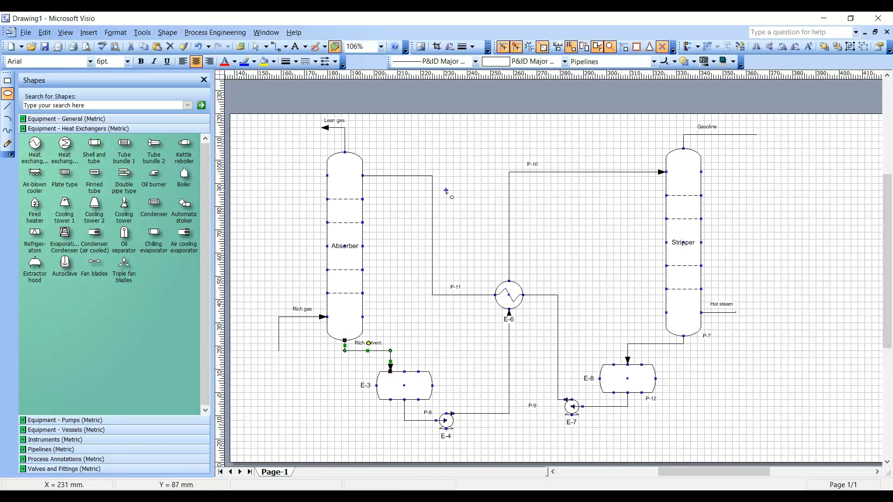
pyautogui.moveTo(425, 197)
pyautogui.mouseDown()
pyautogui.moveTo(453, 226)
pyautogui.moveTo(431, 212)
pyautogui.mouseUp()
pyautogui.click(424, 175)
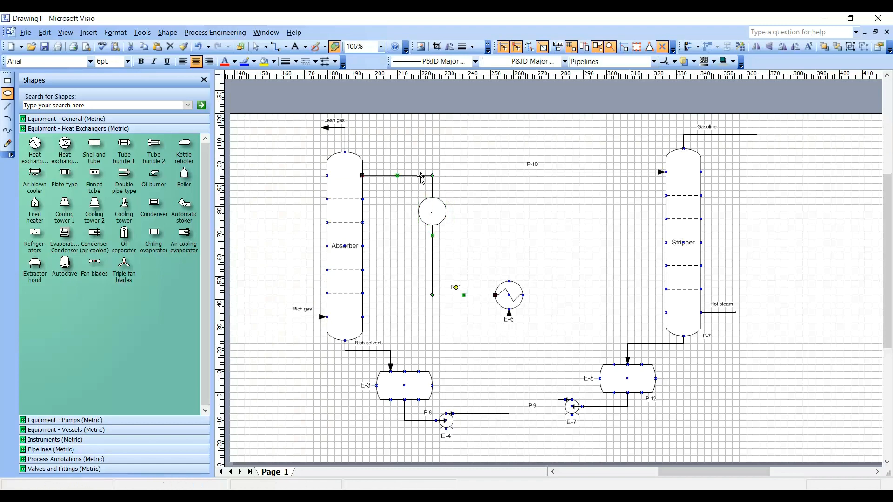
pyautogui.moveTo(362, 176); pyautogui.dragTo(425, 242)
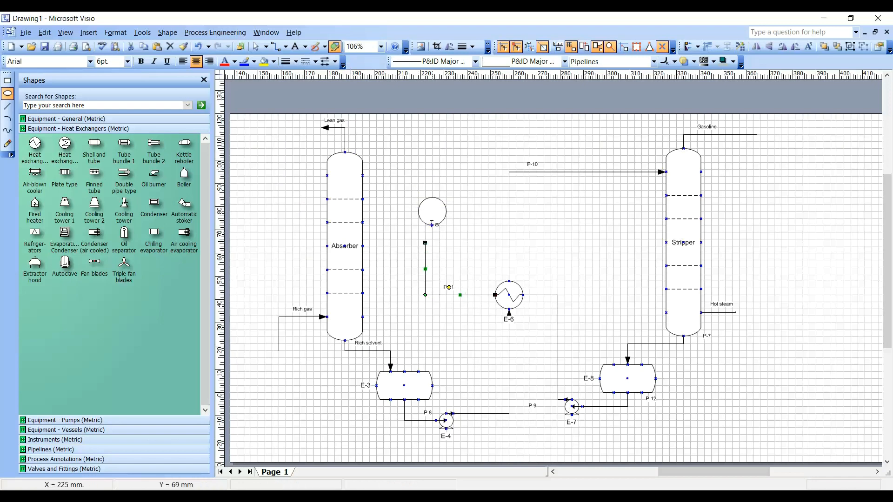
pyautogui.click(433, 220)
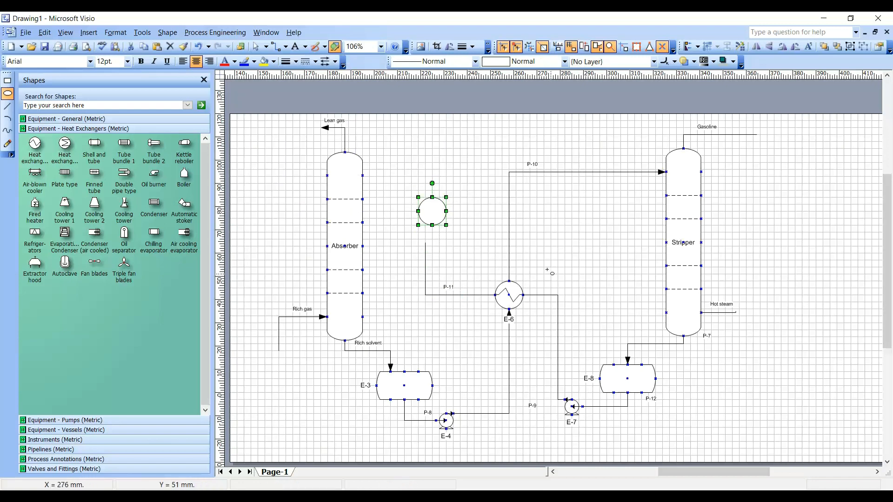
pyautogui.click(425, 247)
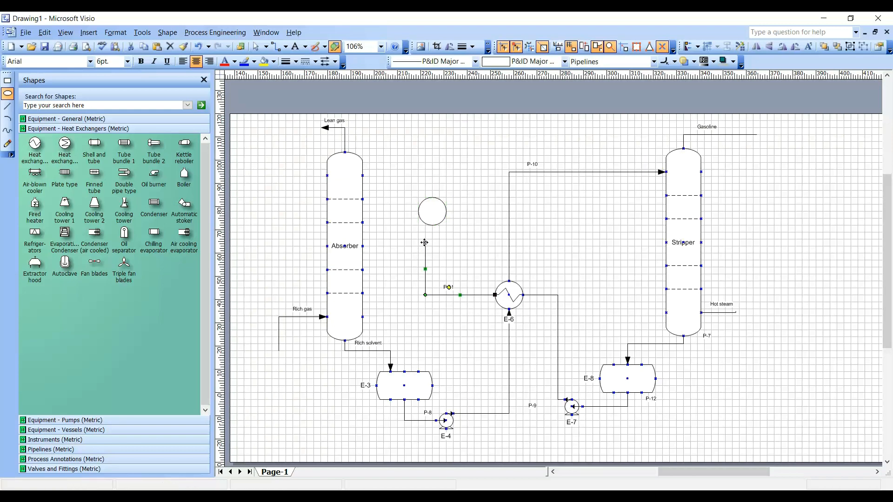
pyautogui.moveTo(425, 242)
pyautogui.mouseDown()
pyautogui.moveTo(433, 225)
pyautogui.moveTo(362, 175)
pyautogui.mouseUp()
pyautogui.press('Delete')
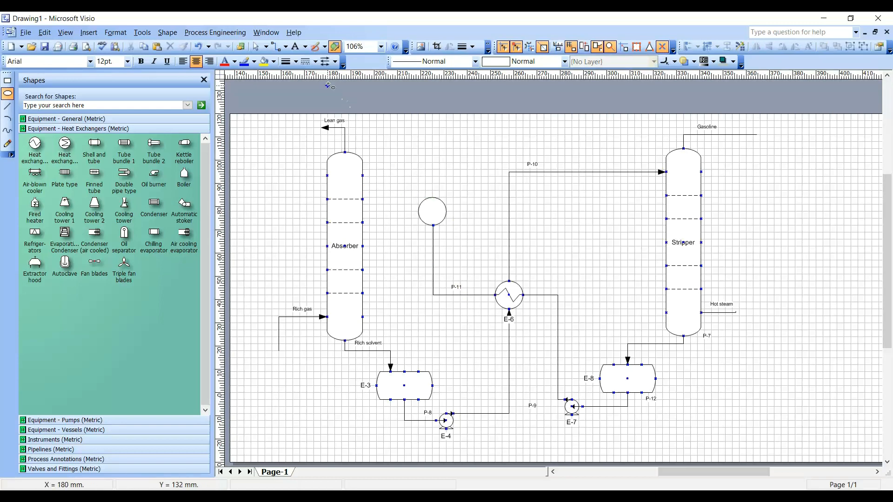
# Step: Draw a pipeline between the circle's top and the Absorber's upper side, and a rising diagonal arrow across the circle
pyautogui.click(276, 46)
pyautogui.moveTo(434, 198); pyautogui.dragTo(362, 176)
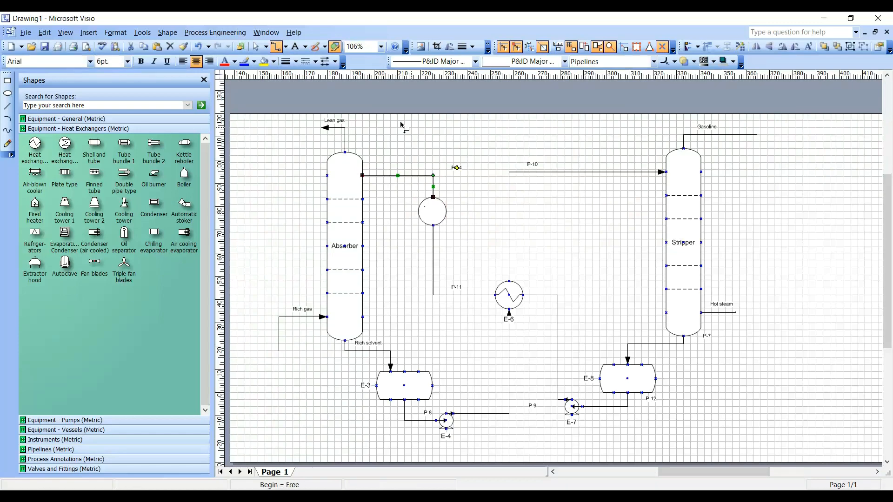
pyautogui.click(7, 106)
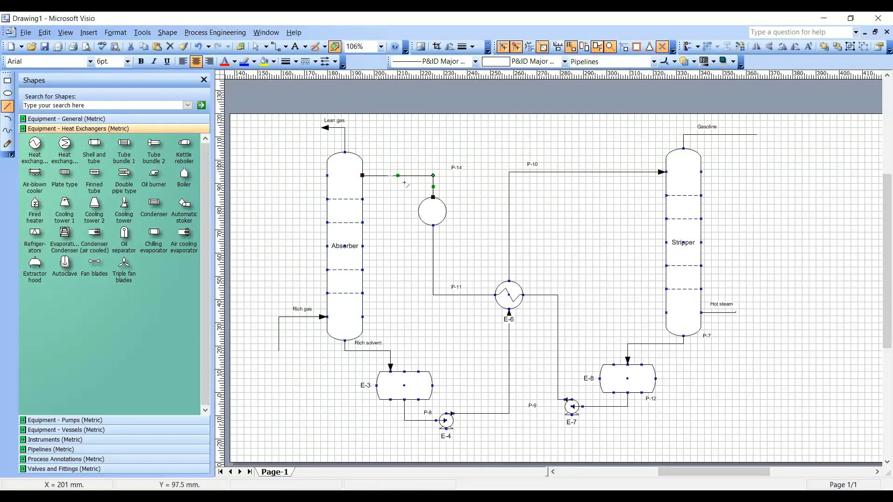
pyautogui.moveTo(419, 225); pyautogui.dragTo(450, 193)
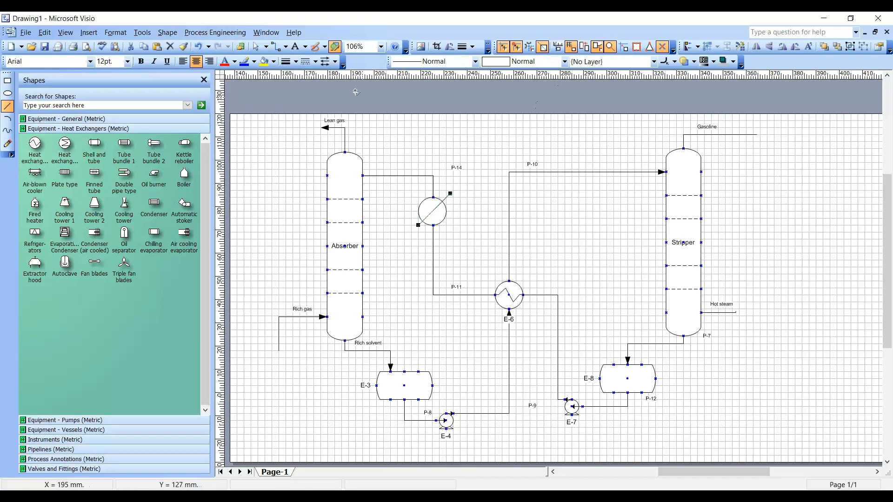
pyautogui.click(325, 61)
pyautogui.click(472, 142)
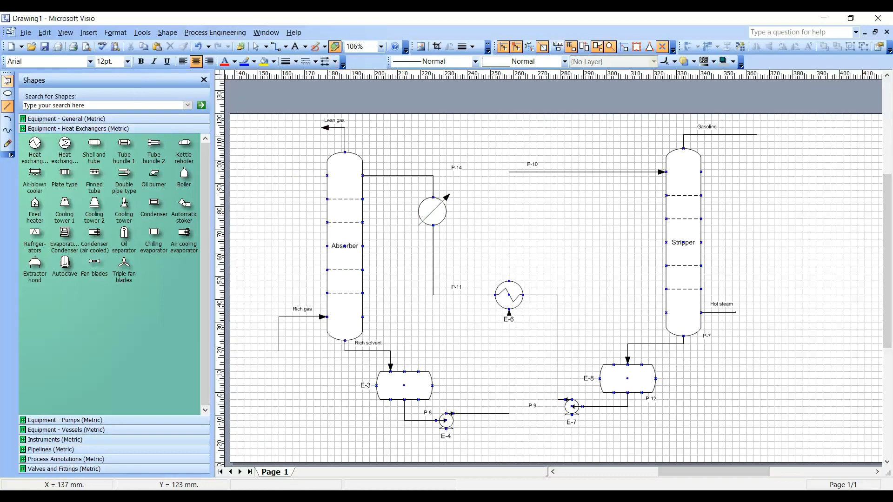
# Step: Dock the Drawing toolbar at the end of the second toolbar row and close the gaps between the toolbars
pyautogui.moveTo(7, 73)
pyautogui.mouseDown()
pyautogui.moveTo(606, 82)
pyautogui.moveTo(849, 62)
pyautogui.moveTo(824, 61)
pyautogui.mouseUp()
pyautogui.rightClick(839, 59)
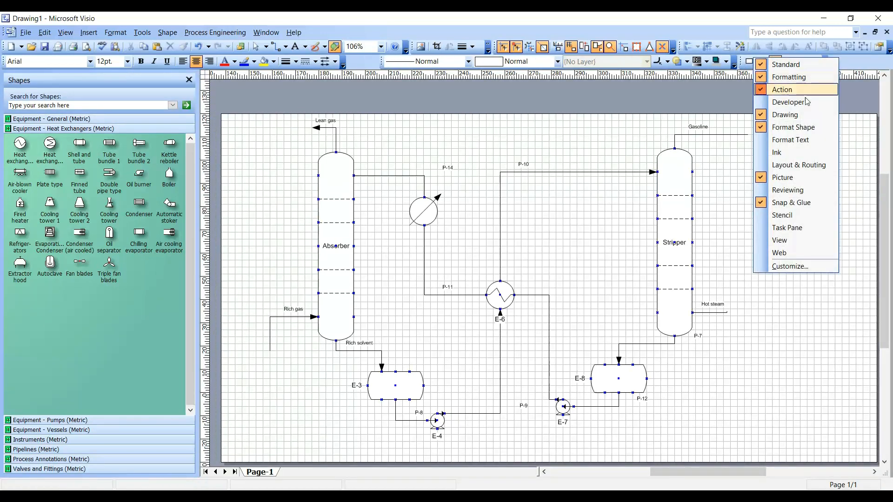
pyautogui.click(790, 117)
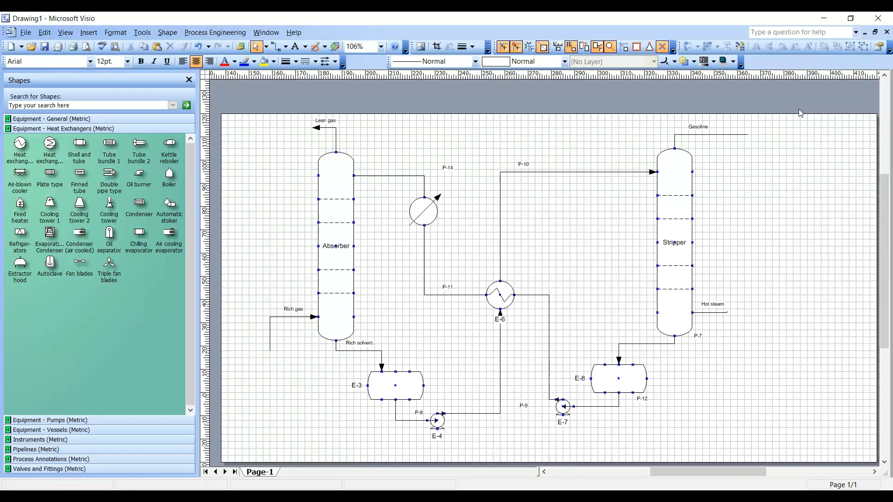
pyautogui.rightClick(811, 68)
pyautogui.click(767, 122)
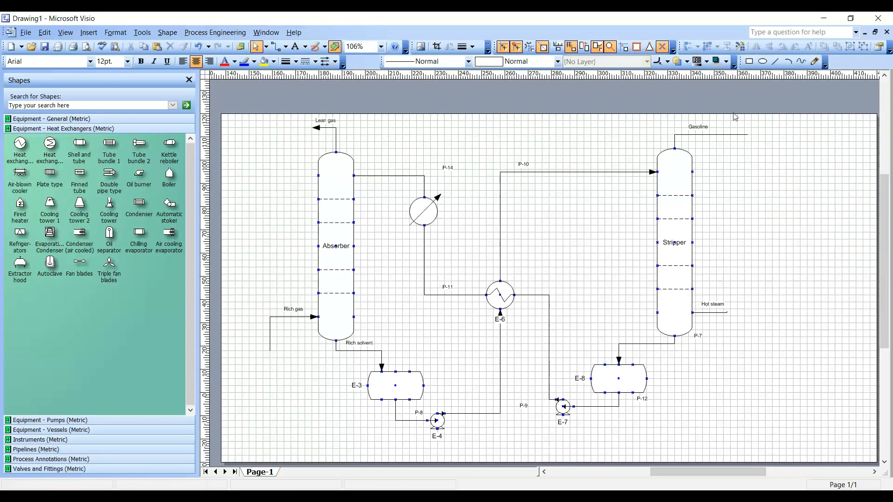
pyautogui.moveTo(382, 61); pyautogui.dragTo(351, 61)
pyautogui.moveTo(741, 61); pyautogui.dragTo(708, 61)
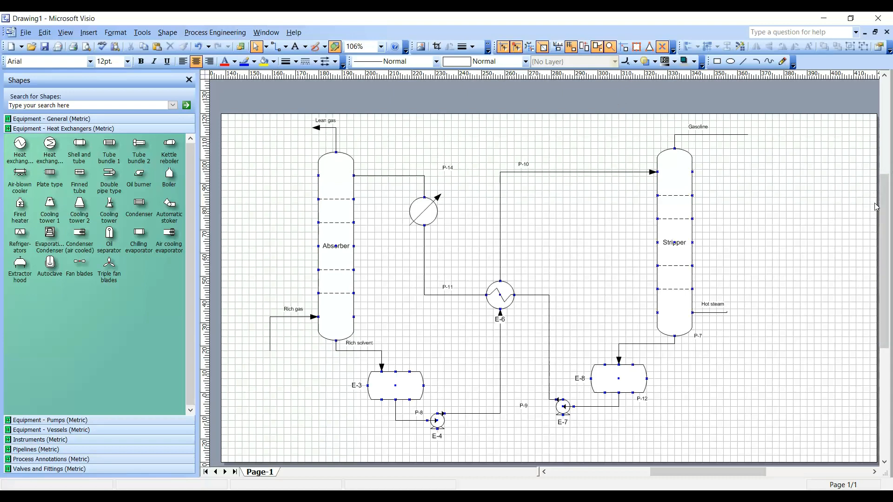
# Step: Narrow the page to just beyond the Gasoline pipeline, and clear the heat exchanger's label
pyautogui.moveTo(875, 207); pyautogui.dragTo(755, 201)
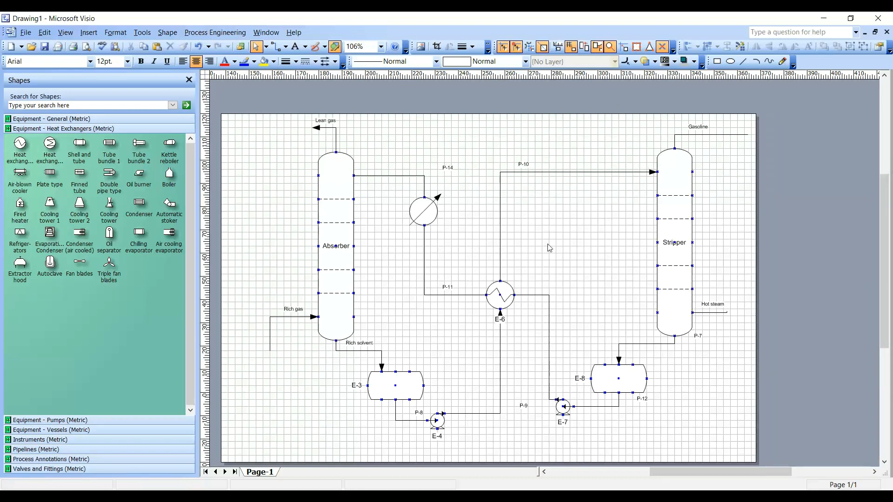
pyautogui.click(500, 320)
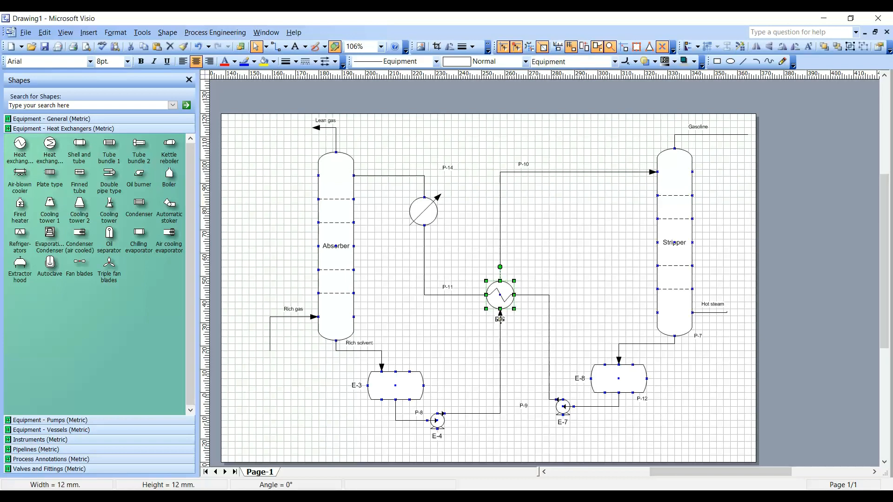
pyautogui.moveTo(500, 319); pyautogui.dragTo(528, 279)
pyautogui.doubleClick(528, 281)
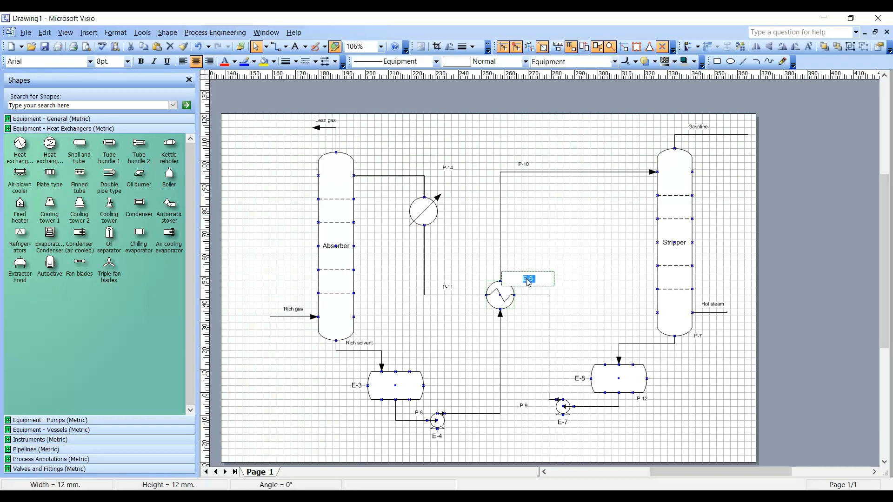
pyautogui.press('Delete')
pyautogui.press('Escape')
# Step: Clear the labels of the pipeline from the heat exchanger to the Stripper and the pipeline from the circle to the Absorber
pyautogui.doubleClick(524, 164)
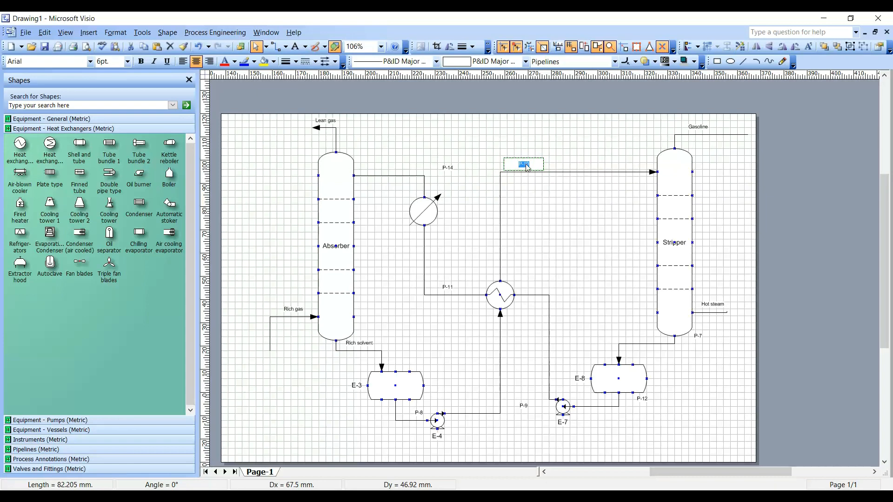
pyautogui.press('Delete')
pyautogui.doubleClick(448, 168)
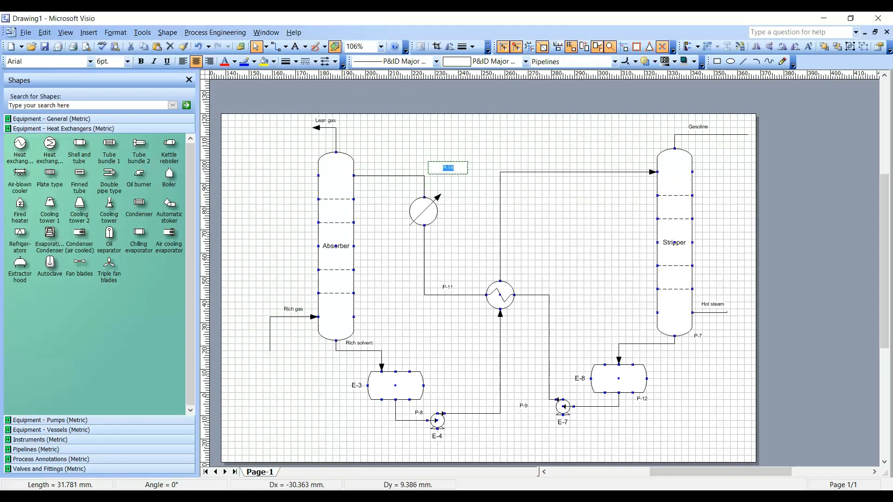
pyautogui.press('Delete')
# Step: Add an arrowhead at the Absorber end of the circle's upper pipeline, and label its horizontal run "Lean solvent"
pyautogui.click(376, 179)
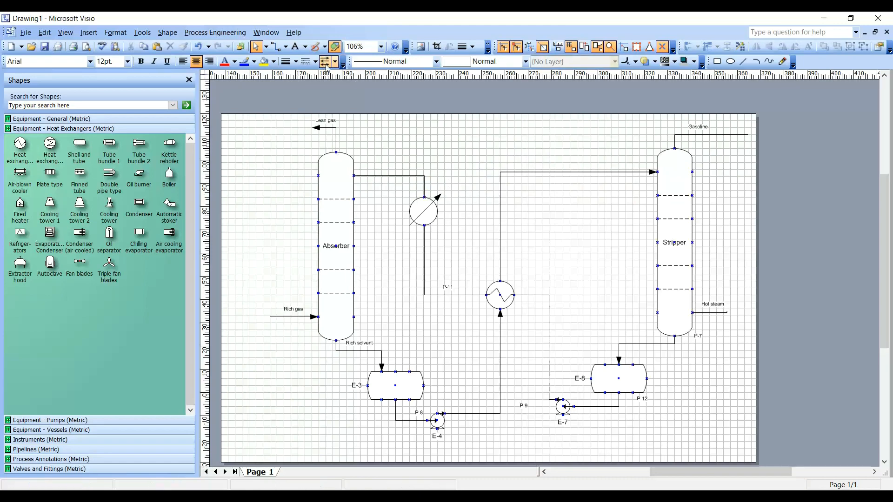
pyautogui.click(377, 176)
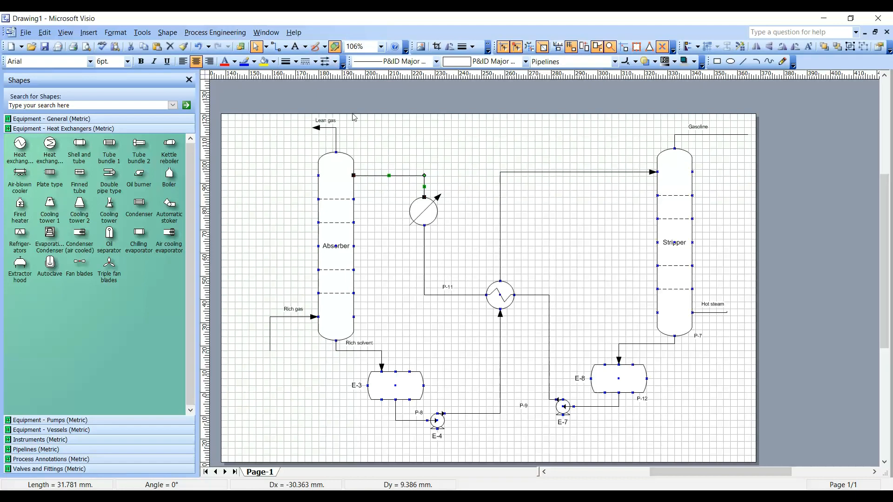
pyautogui.doubleClick(403, 177)
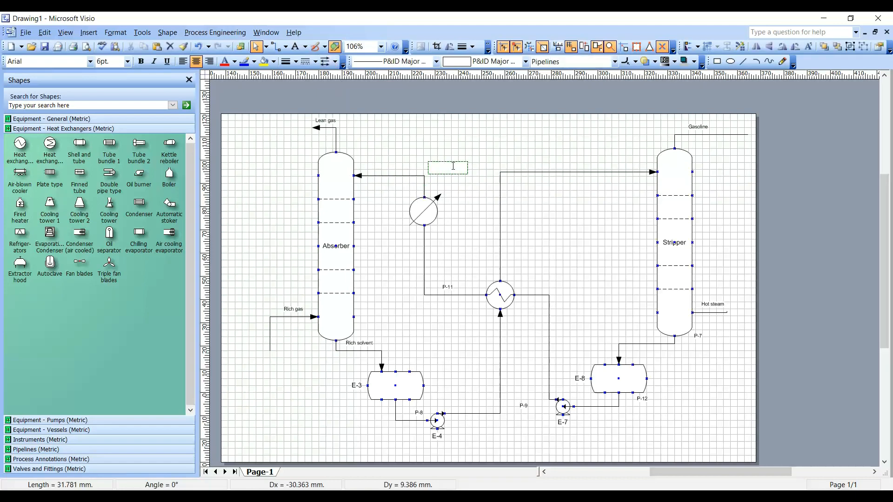
pyautogui.write('Lean solvent')
pyautogui.press('Escape')
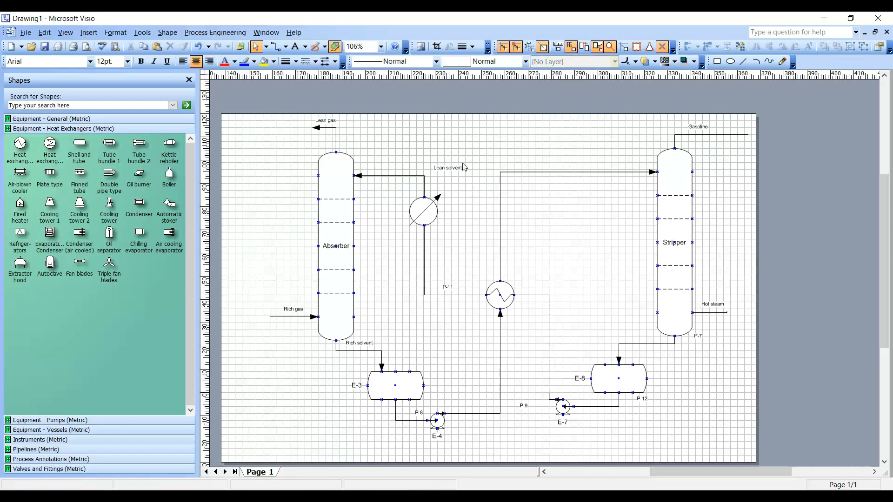
pyautogui.moveTo(449, 167); pyautogui.dragTo(448, 168)
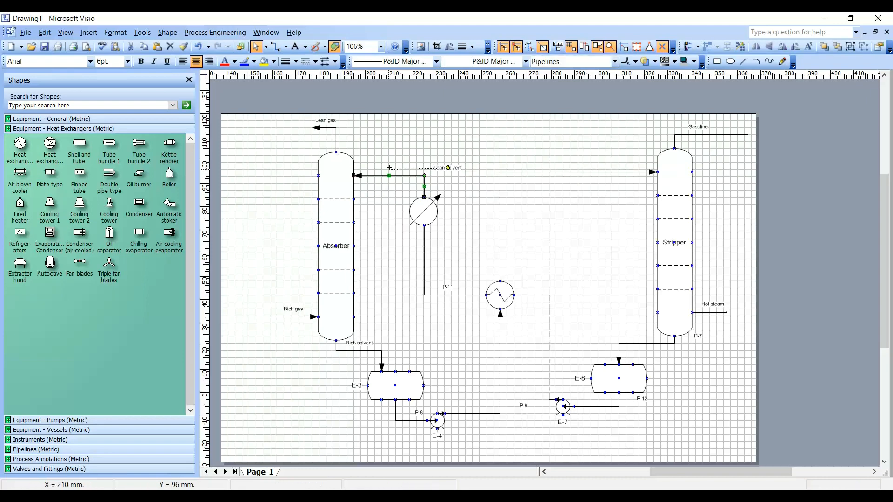
pyautogui.moveTo(390, 167); pyautogui.dragTo(401, 171)
# Step: Set the text of the whole diagram to a font size of 8 pt
pyautogui.hotkey('ctrl', 'a')
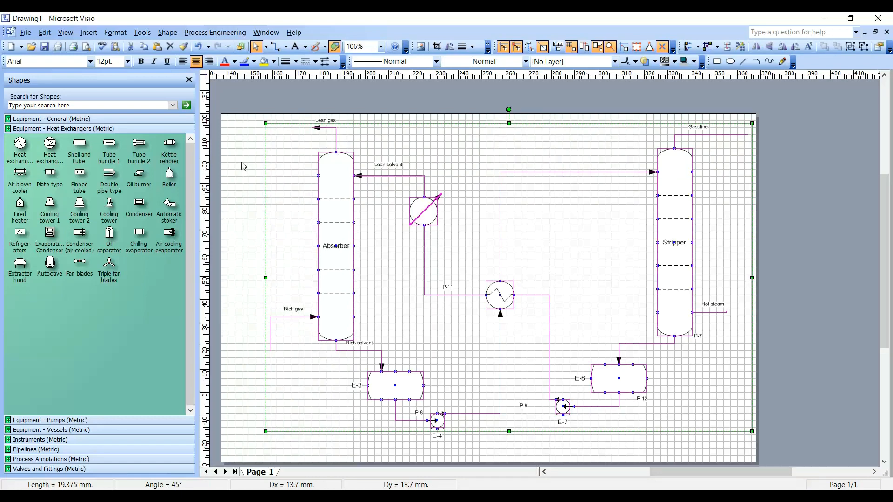
pyautogui.click(127, 62)
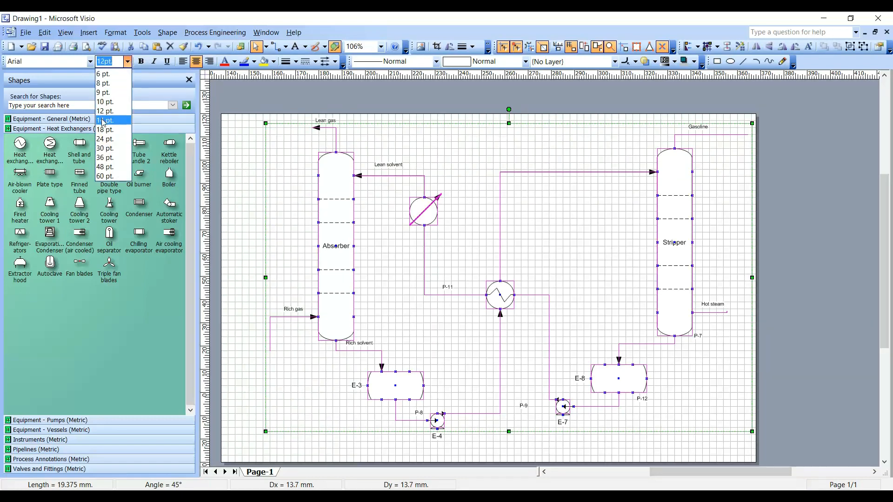
pyautogui.click(102, 115)
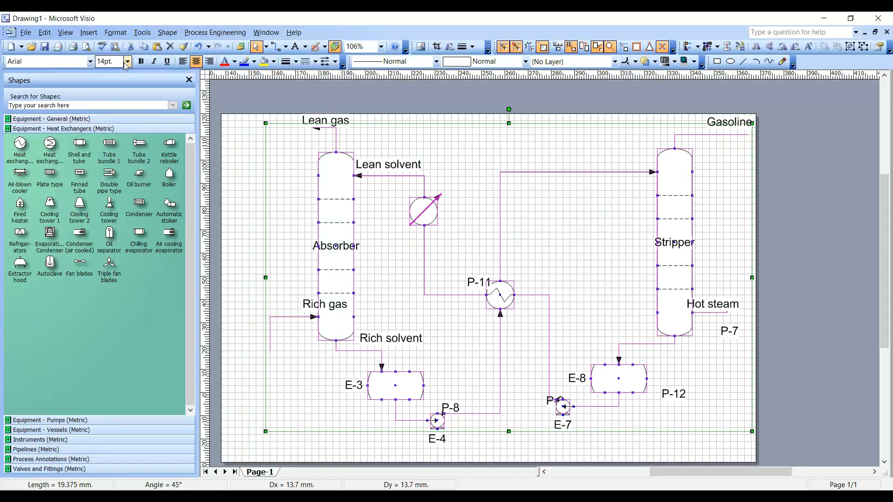
pyautogui.click(127, 61)
pyautogui.click(107, 110)
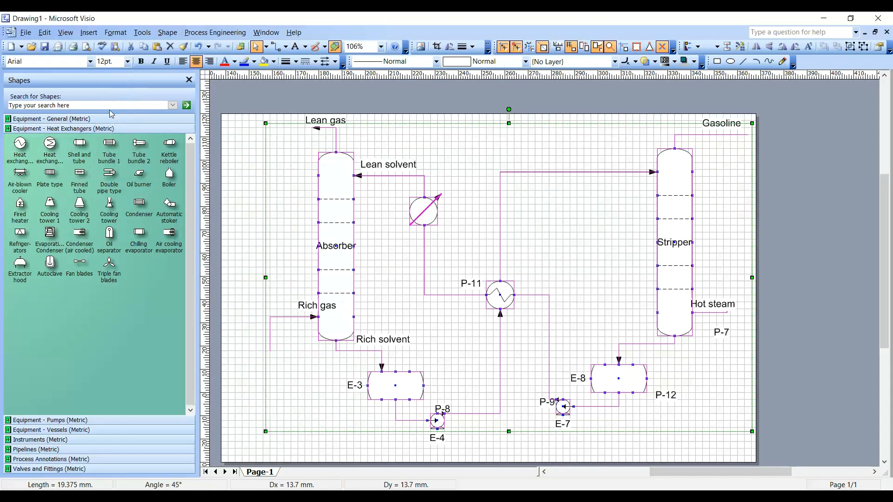
pyautogui.click(128, 62)
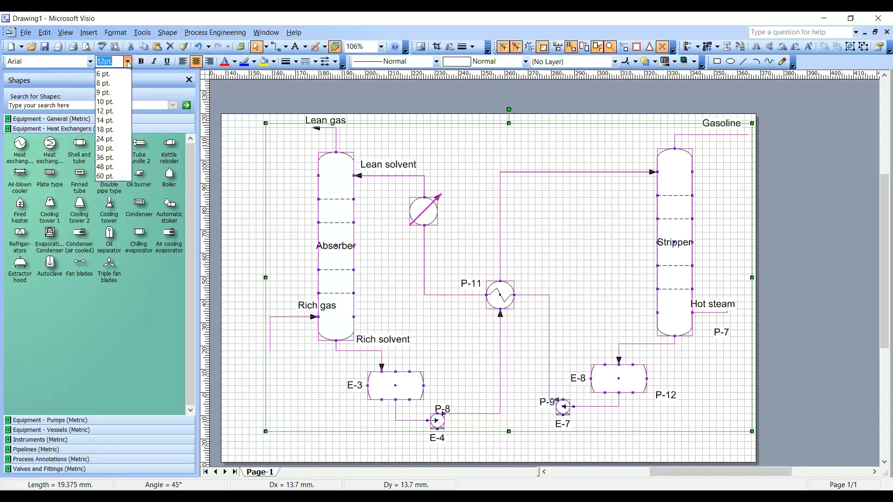
pyautogui.click(119, 93)
pyautogui.click(248, 208)
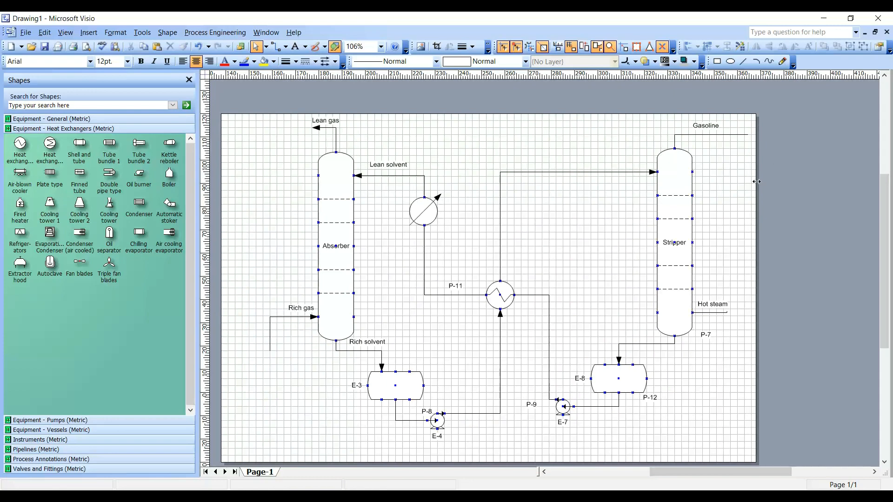
# Step: Widen the page beyond the Stripper, and clear the label of the pipeline between the Stripper's bottom and its vessel
pyautogui.moveTo(757, 181); pyautogui.dragTo(808, 182)
pyautogui.click(735, 135)
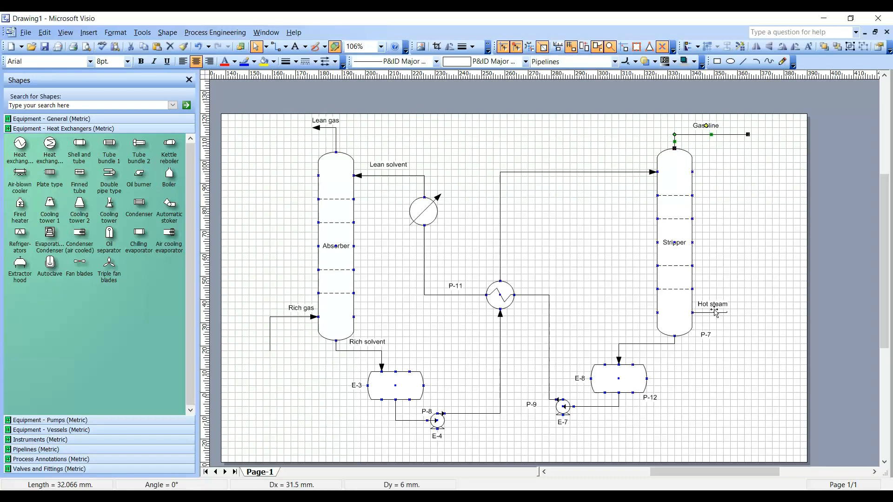
pyautogui.doubleClick(706, 336)
pyautogui.press('Delete')
pyautogui.click(739, 201)
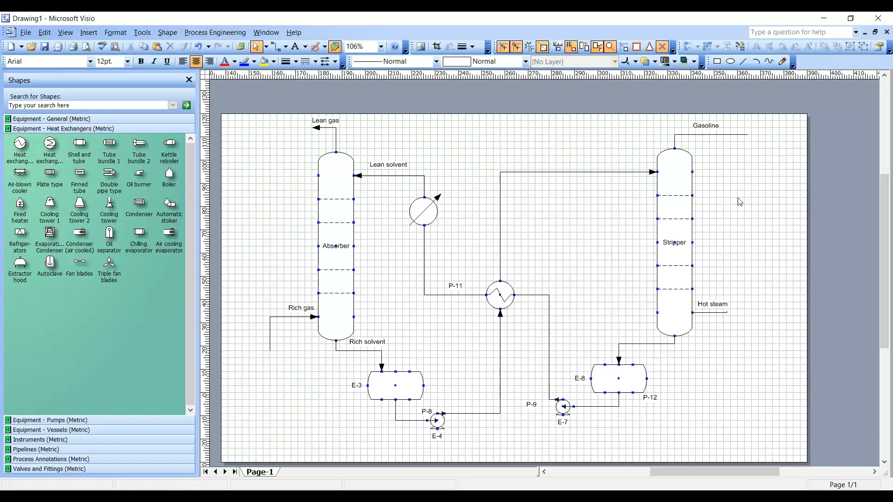
# Step: Place a copy of vessel E-8 to the right of the Stripper beneath the Gasoline pipeline, and clear the copy's label
pyautogui.click(733, 135)
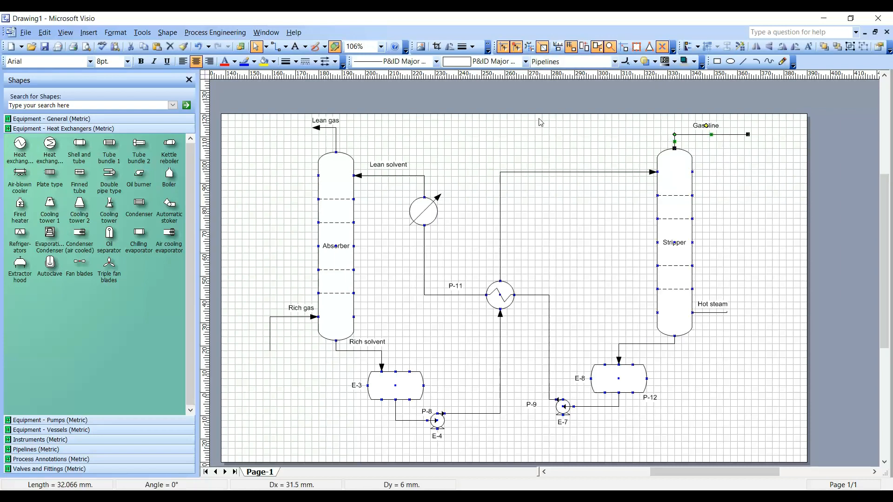
pyautogui.moveTo(603, 374); pyautogui.dragTo(747, 167)
pyautogui.doubleClick(723, 170)
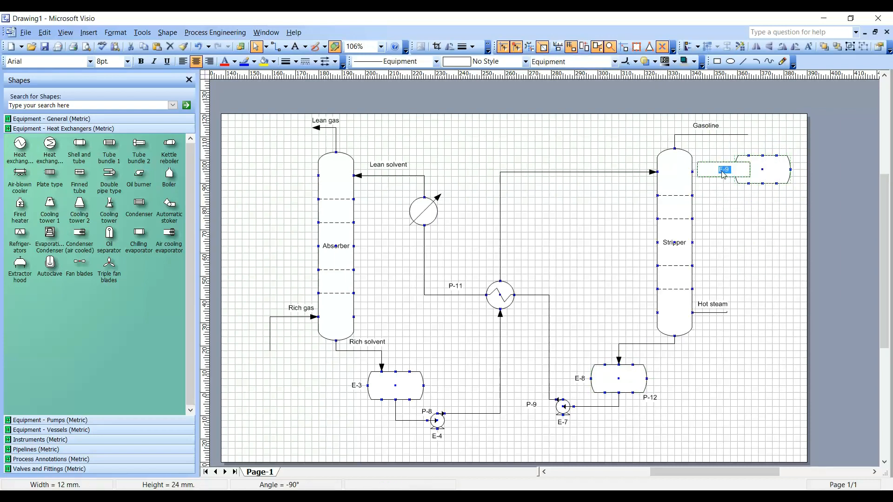
pyautogui.press('Delete')
# Step: Connect the free end of the Gasoline pipeline to the top of the new vessel, and raise the pipeline's horizontal run
pyautogui.click(757, 133)
pyautogui.click(746, 134)
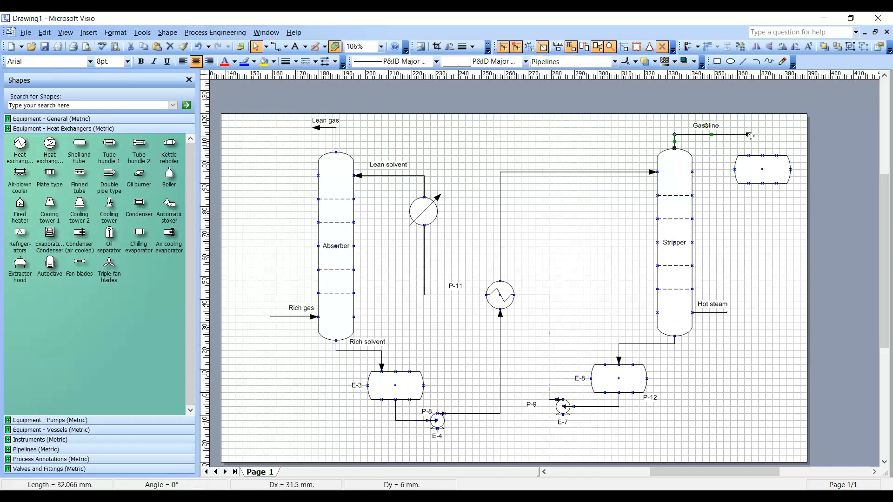
pyautogui.moveTo(747, 134); pyautogui.dragTo(763, 156)
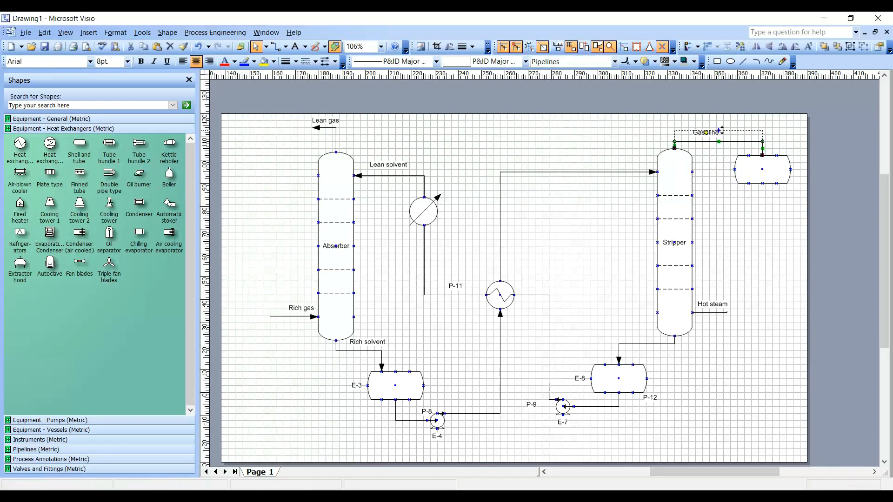
pyautogui.moveTo(723, 130); pyautogui.dragTo(722, 117)
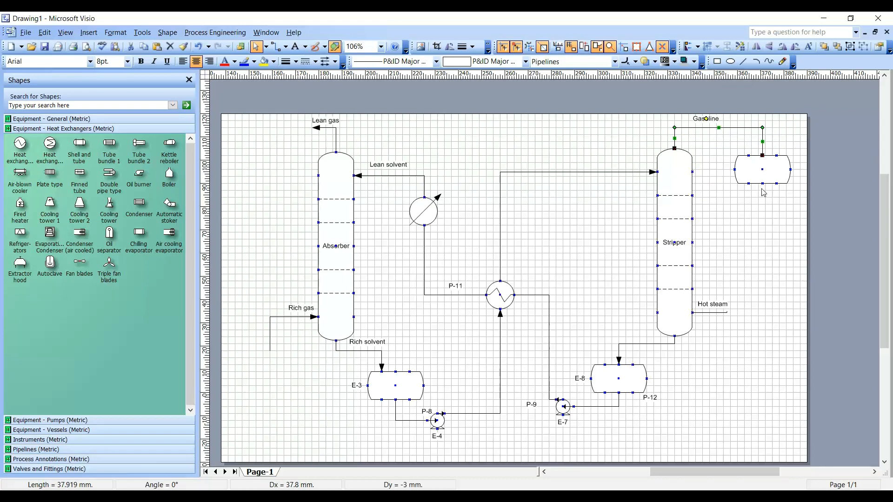
# Step: Lower the new vessel to fit a copy of the solvent cooler above it, and end the Gasoline pipeline at the copy's top
pyautogui.moveTo(766, 170); pyautogui.dragTo(768, 205)
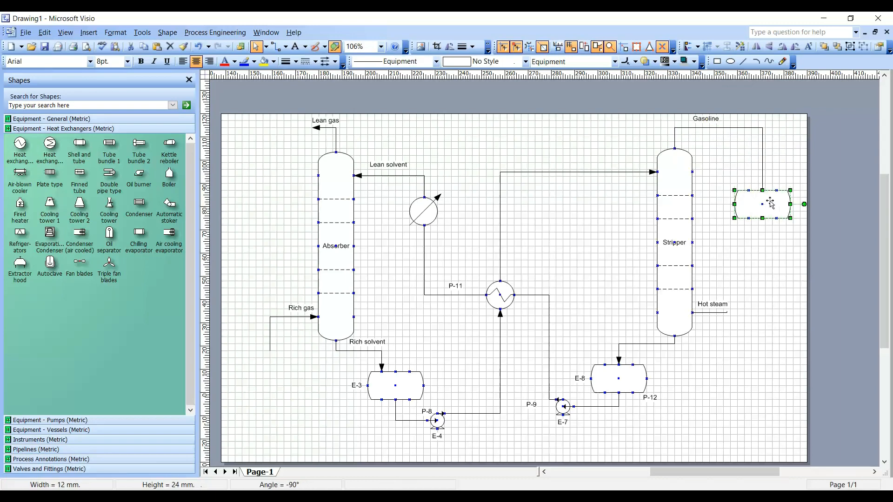
pyautogui.click(762, 152)
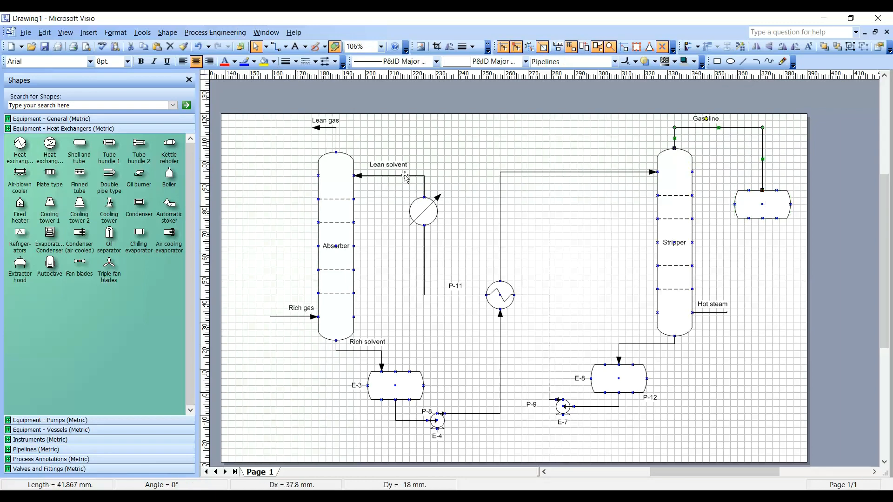
pyautogui.moveTo(466, 178); pyautogui.dragTo(768, 158)
pyautogui.click(763, 177)
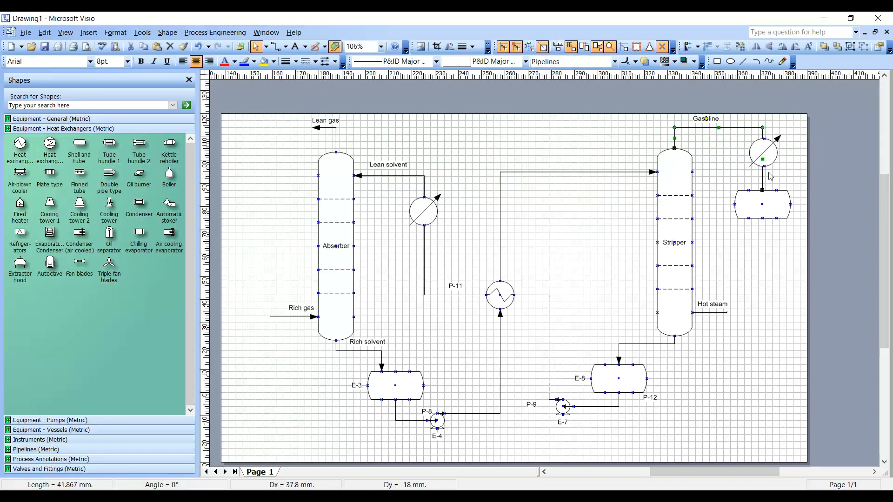
pyautogui.moveTo(762, 188); pyautogui.dragTo(724, 127)
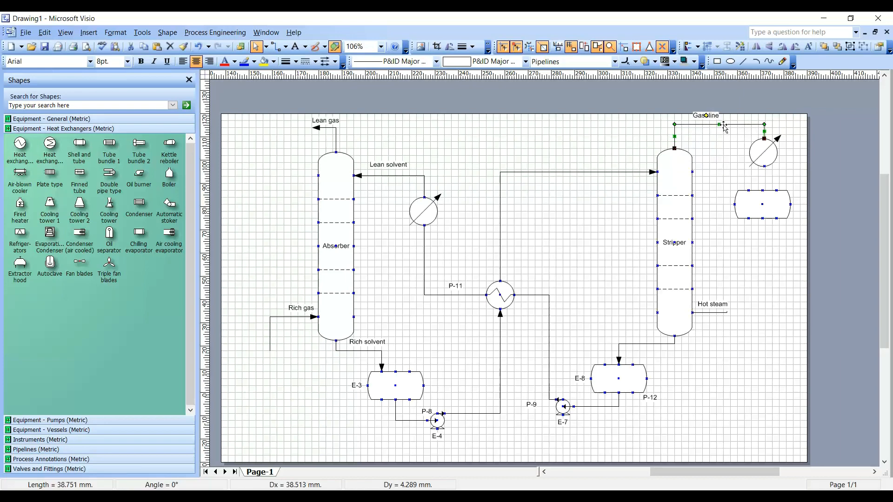
# Step: Draw pipelines from the copied cooler's bottom to the vessel's top and from the vessel's bottom outward to the page's right edge
pyautogui.click(276, 47)
pyautogui.moveTo(763, 166)
pyautogui.mouseDown()
pyautogui.moveTo(763, 191)
pyautogui.moveTo(803, 240)
pyautogui.mouseUp()
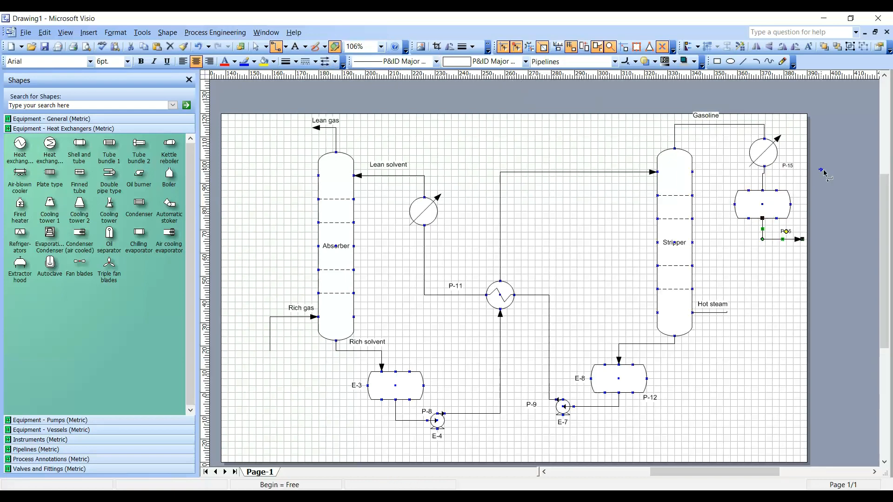
pyautogui.click(768, 148)
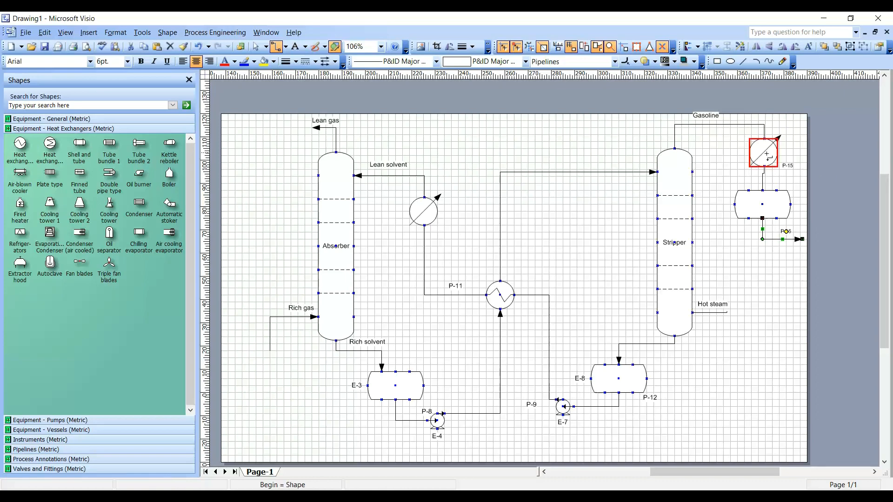
# Step: Nudge the copied cooler circle and its arrow sideways together until the pipeline down to the vessel runs straight
pyautogui.click(256, 46)
pyautogui.moveTo(807, 128); pyautogui.dragTo(736, 172)
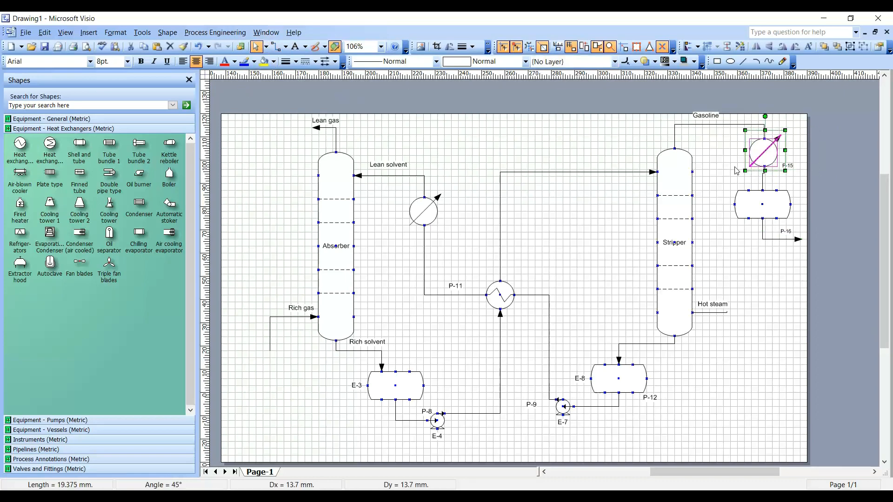
pyautogui.hotkey('shift', 'Right')
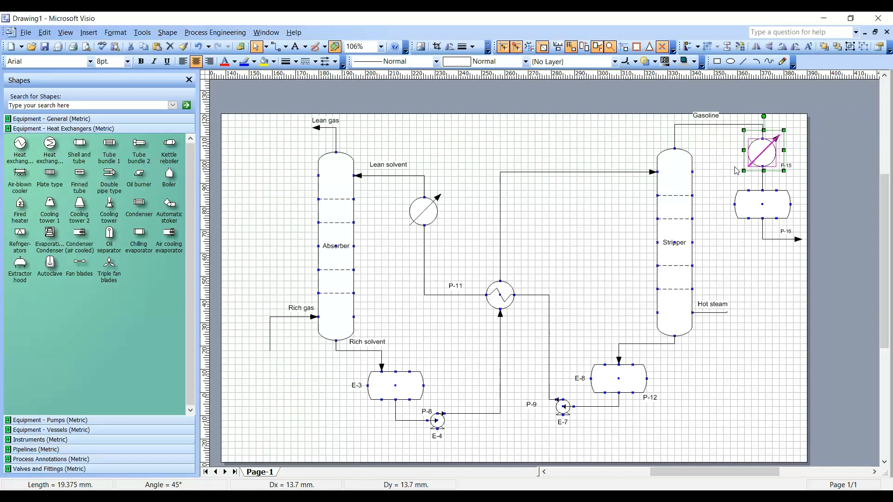
pyautogui.click(736, 170)
# Step: Label the outlet pipeline of the vessel beneath the copied cooler "Final Product"
pyautogui.doubleClick(787, 233)
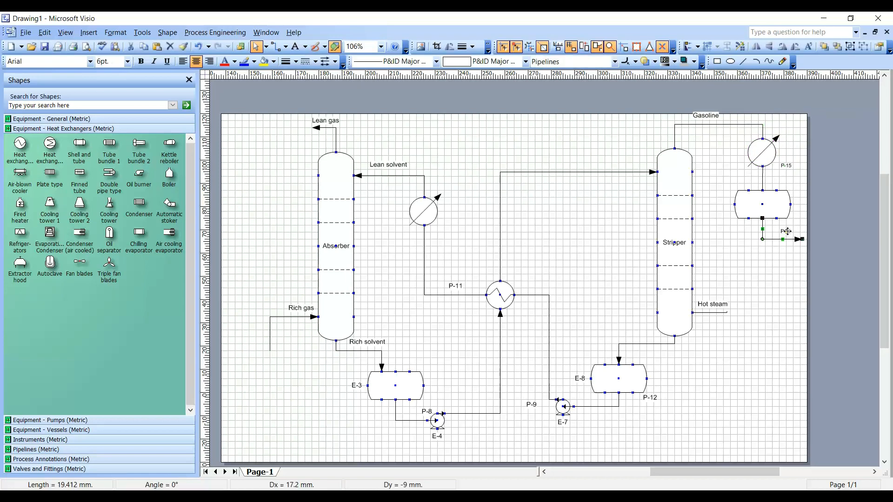
pyautogui.write('Pina')
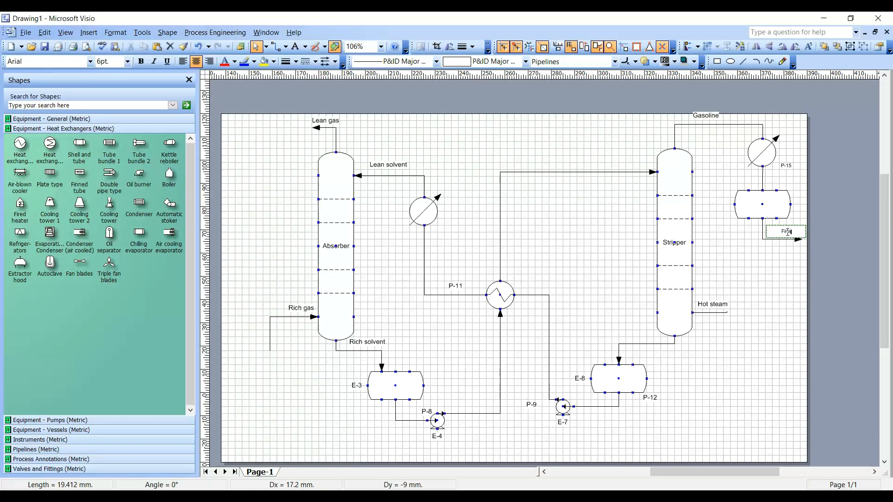
pyautogui.write('l')
pyautogui.press('Return')
# Step: Clear the label of the short pipeline between the copied cooler and the vessel below it
pyautogui.scroll(1, 787, 232)
pyautogui.click(825, 204)
pyautogui.doubleClick(792, 198)
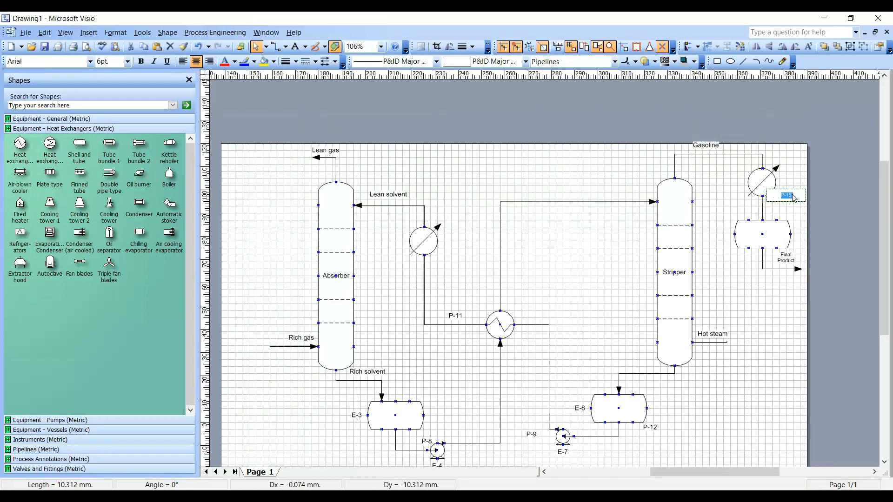
pyautogui.press('BackSpace')
pyautogui.click(811, 170)
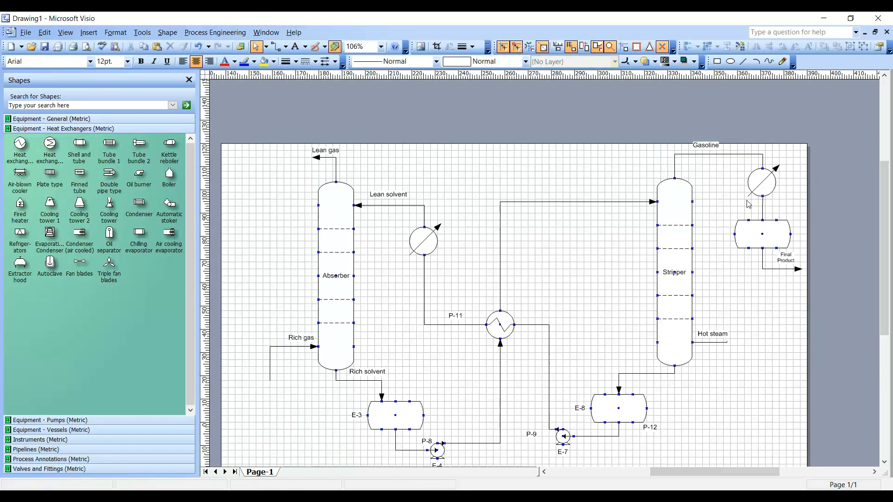
# Step: Move the whole diagram left and down so that all its labels lie within the page
pyautogui.scroll(-1, 749, 205)
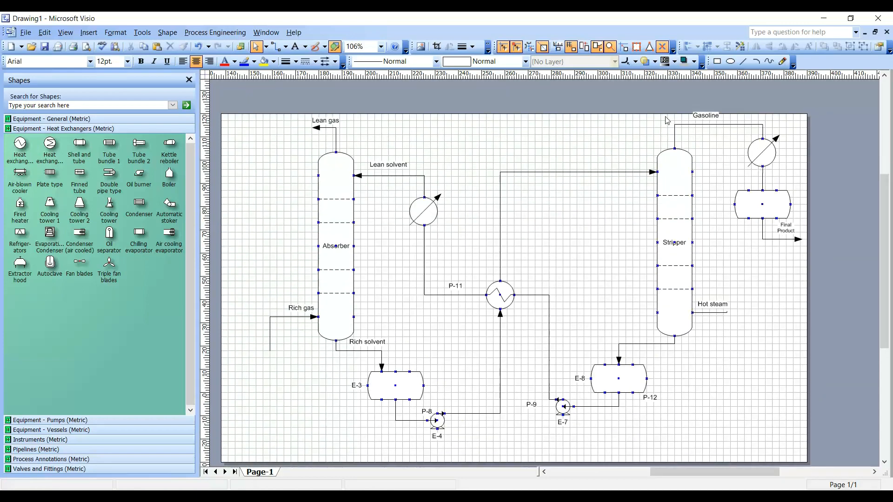
pyautogui.hotkey('ctrl', 'a')
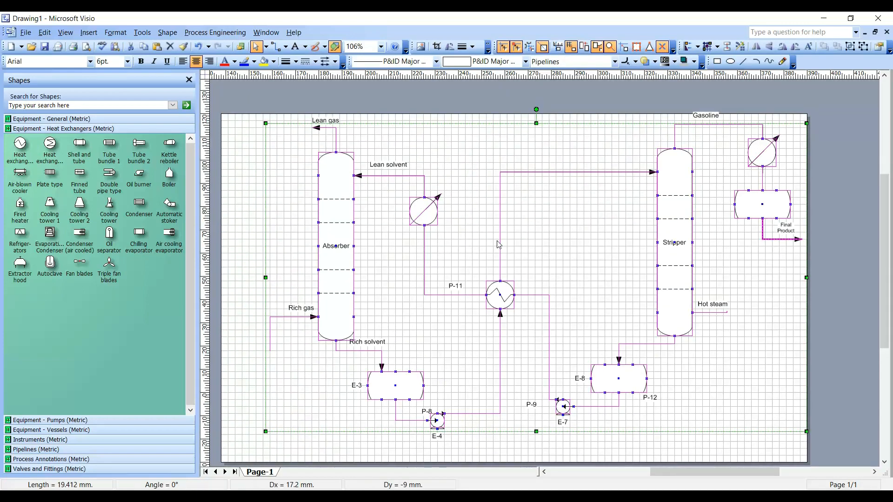
pyautogui.moveTo(500, 238)
pyautogui.mouseDown()
pyautogui.moveTo(501, 259)
pyautogui.moveTo(476, 252)
pyautogui.mouseUp()
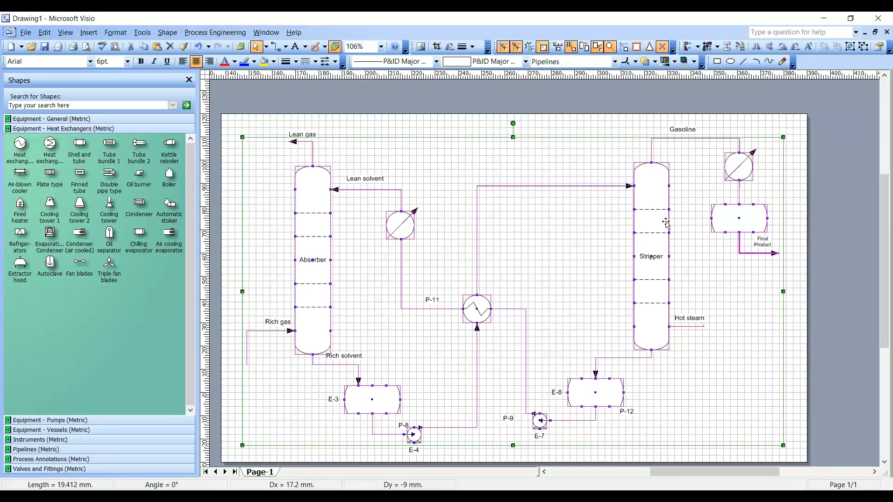
pyautogui.click(819, 200)
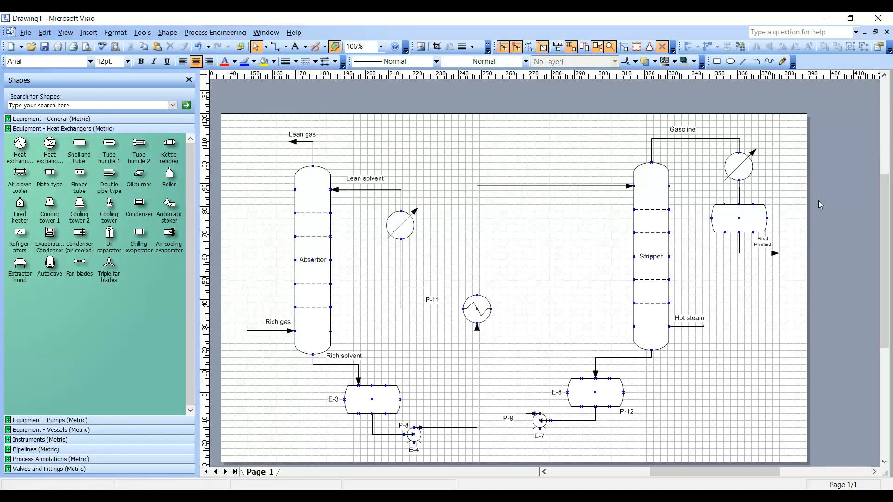
# Step: Start saving the drawing under a new file name, "Absorber and stripper"
pyautogui.click(26, 32)
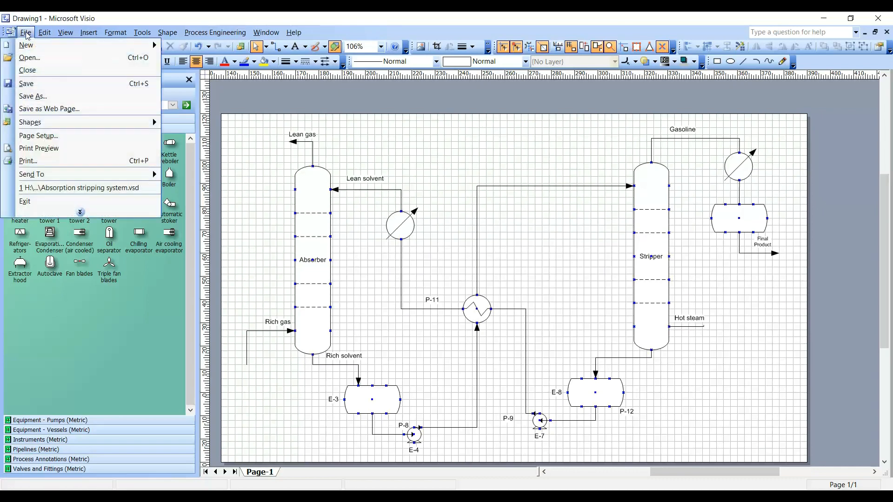
pyautogui.click(52, 96)
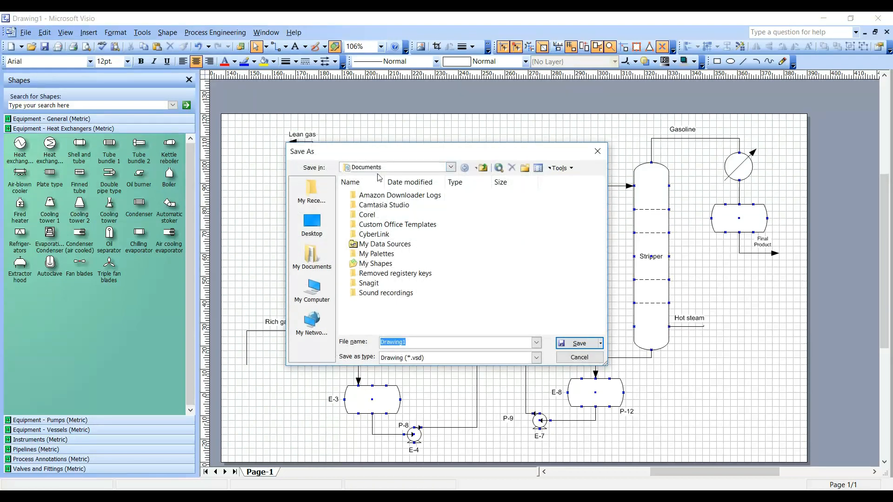
pyautogui.click(537, 343)
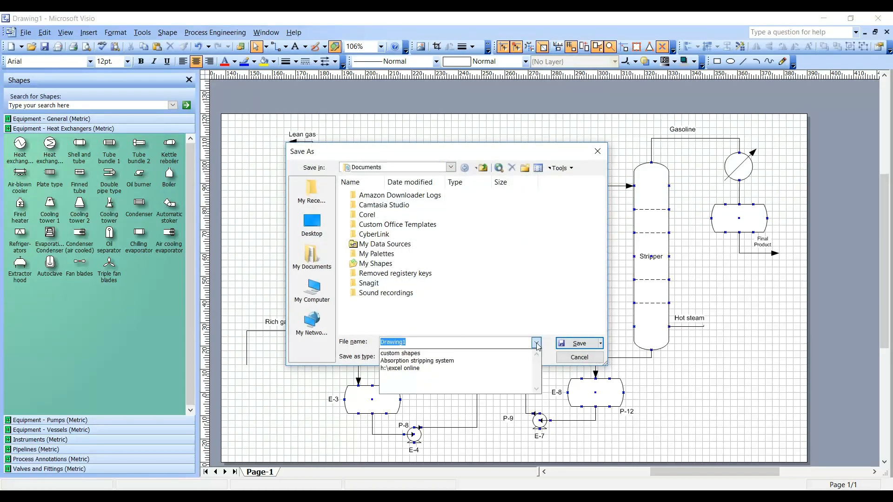
pyautogui.click(508, 344)
pyautogui.moveTo(505, 345); pyautogui.dragTo(346, 367)
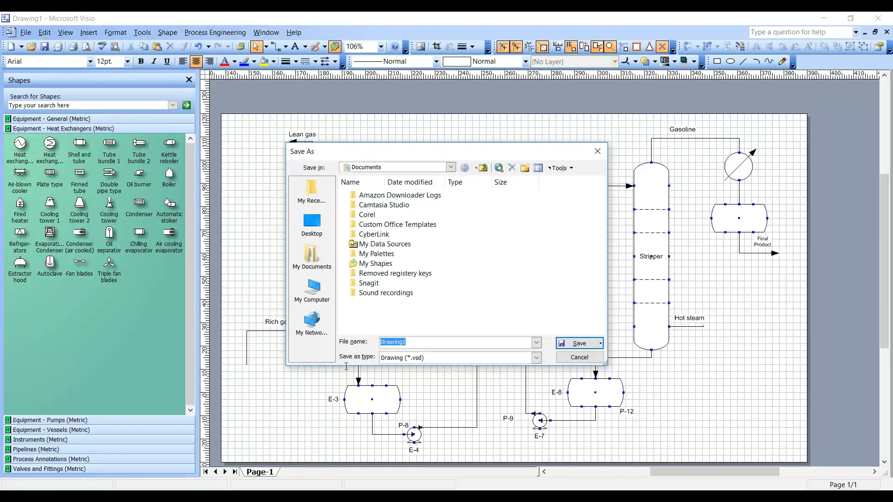
pyautogui.write('Ba')
pyautogui.press('BackSpace')
pyautogui.write('Absorber and stripper')
# Step: Choose JPEG File Interchange Format (*.jpg) as the file type and save the file in the Documents folder
pyautogui.press('Tab')
pyautogui.press('j')
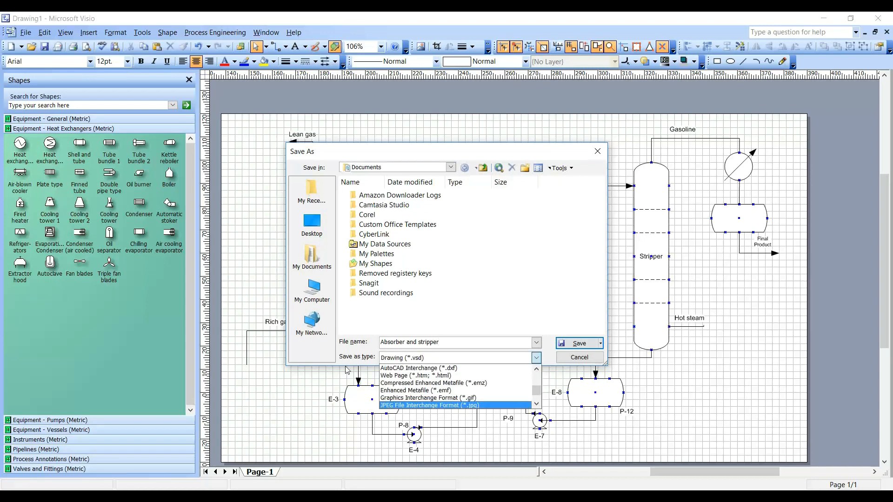
pyautogui.click(401, 406)
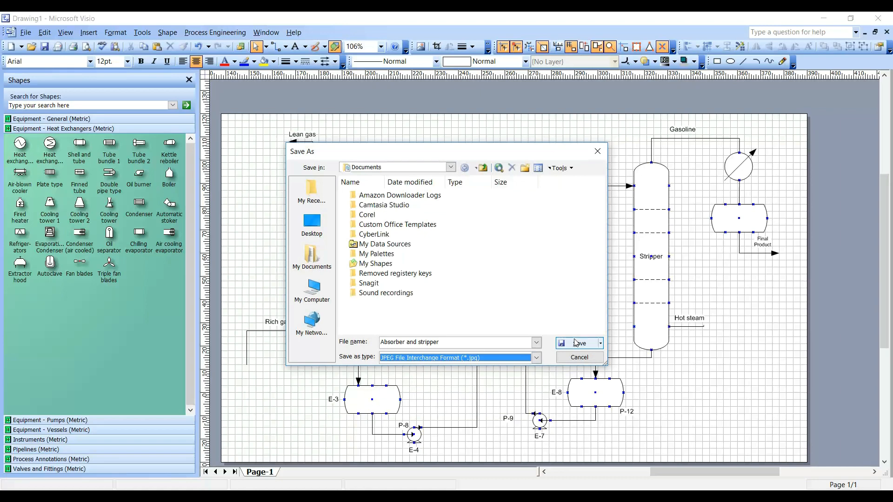
pyautogui.click(311, 224)
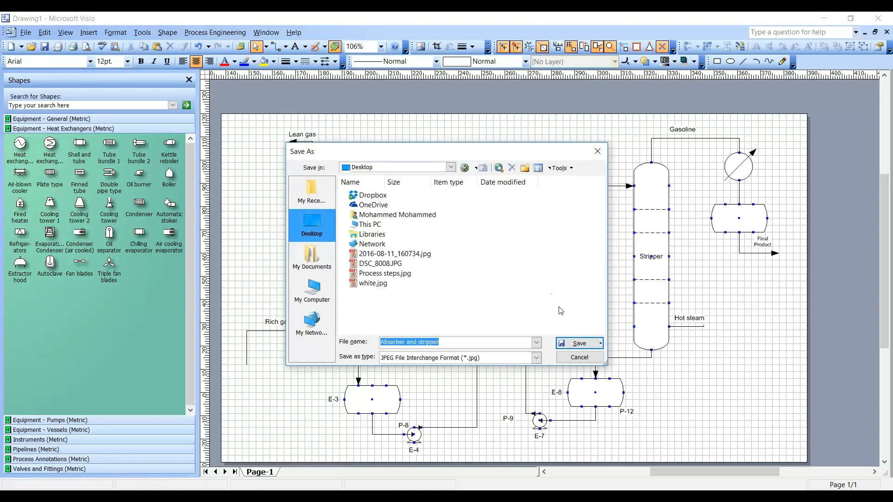
pyautogui.click(312, 259)
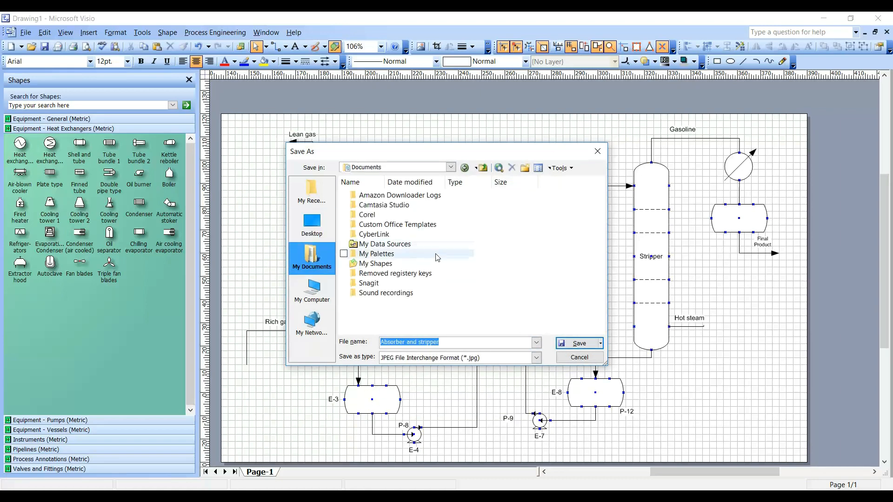
pyautogui.click(568, 340)
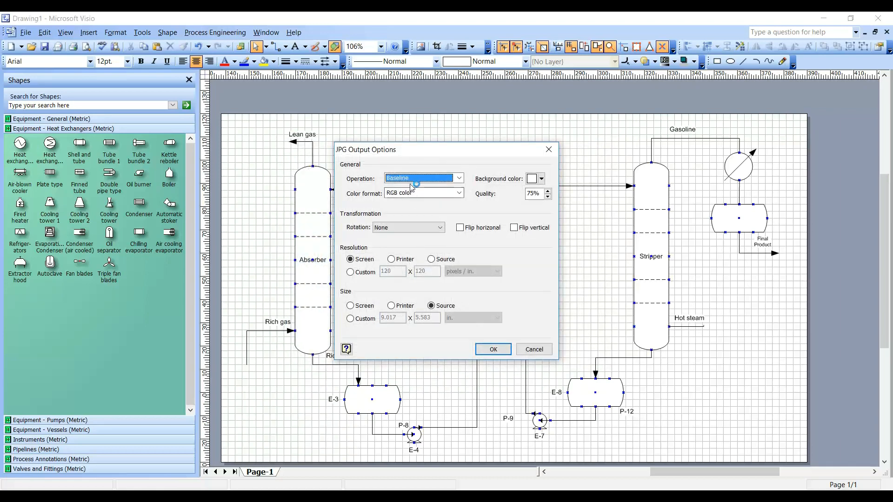
pyautogui.click(428, 192)
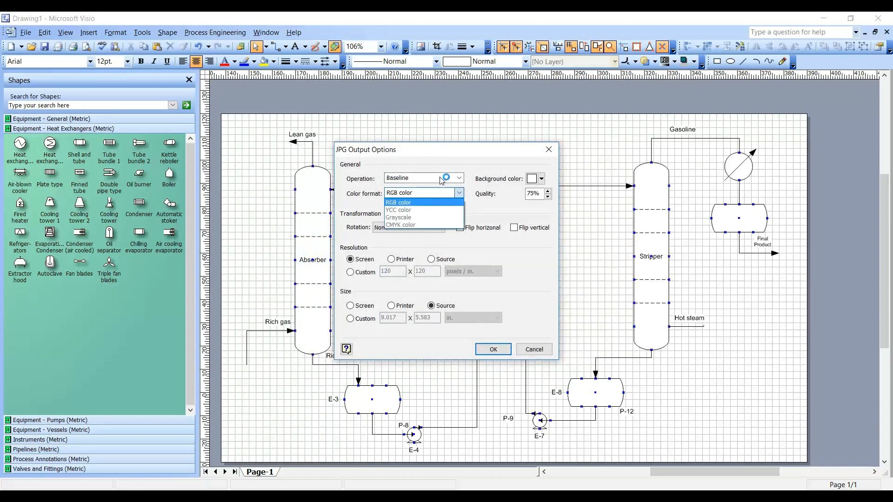
pyautogui.click(443, 179)
pyautogui.click(442, 178)
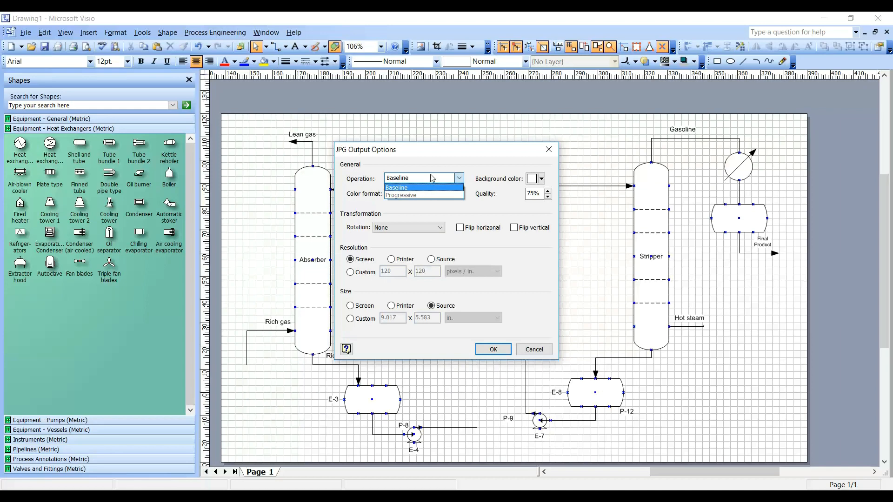
pyautogui.click(427, 188)
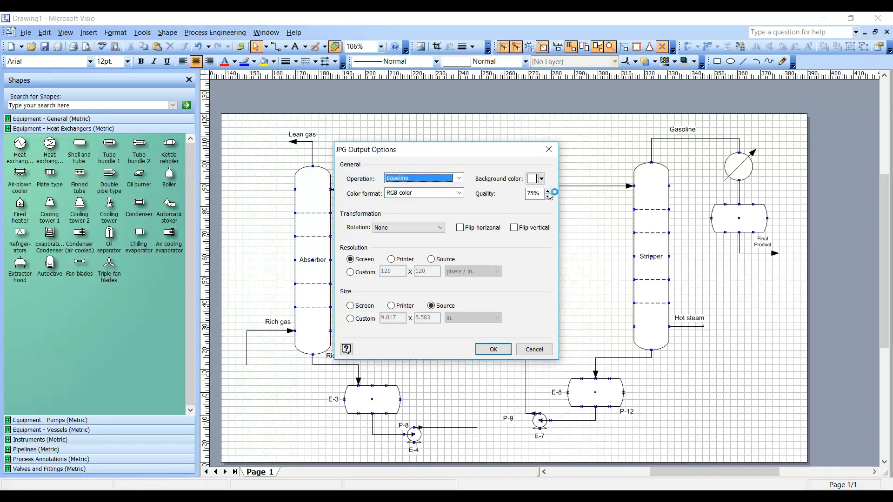
pyautogui.click(438, 228)
pyautogui.click(438, 231)
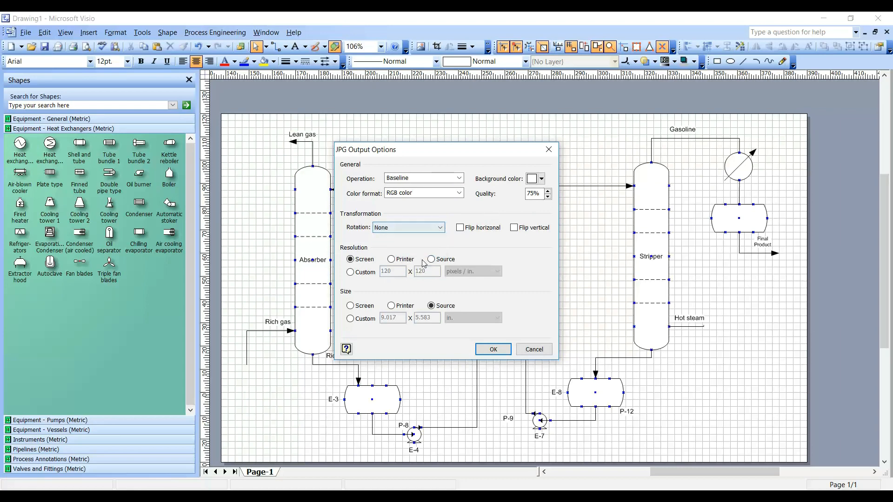
# Step: Set a custom resolution of 300 pixels/in. for the JPG output and complete the export
pyautogui.click(362, 273)
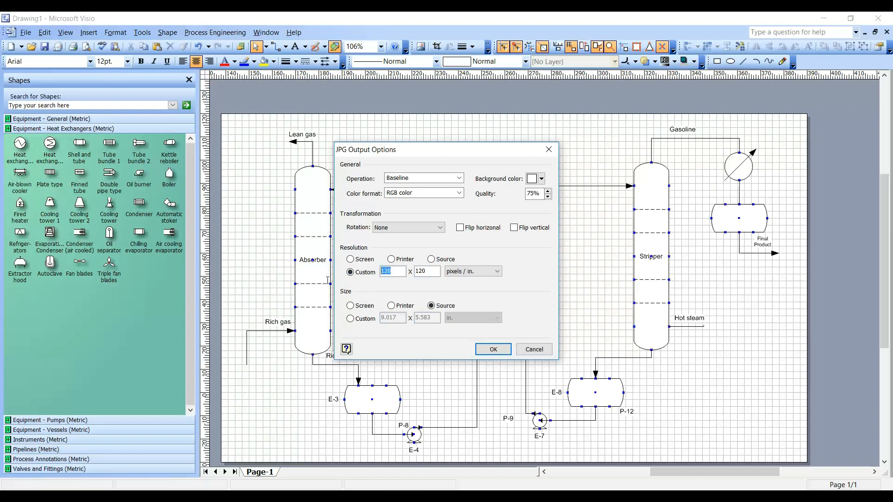
pyautogui.write('300')
pyautogui.press('Tab')
pyautogui.write('3')
pyautogui.click(490, 350)
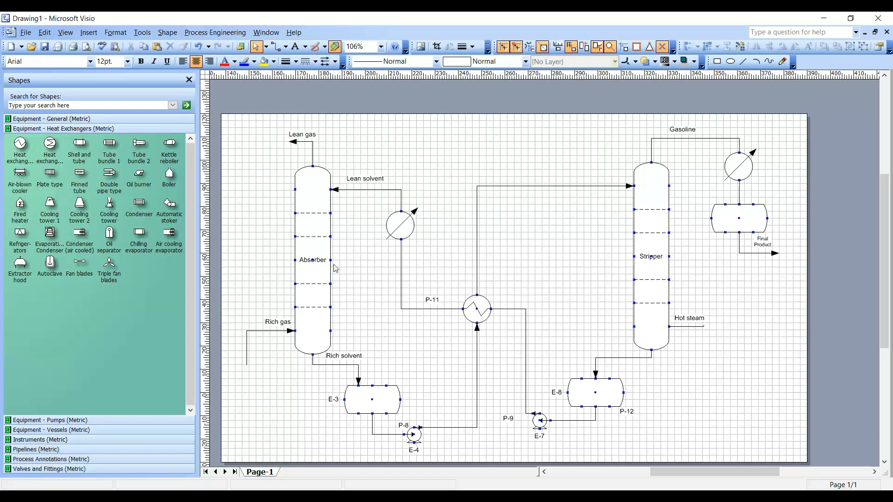
# Step: Look for the exported JPEG in the Documents, Downloads, Desktop and Pictures folders in File Explorer, and return to the Visio drawing
pyautogui.press('super+e')
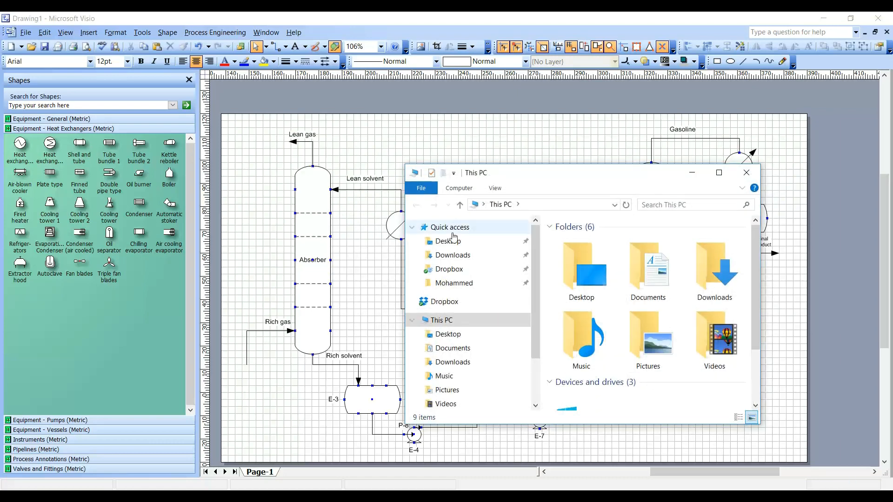
pyautogui.click(465, 348)
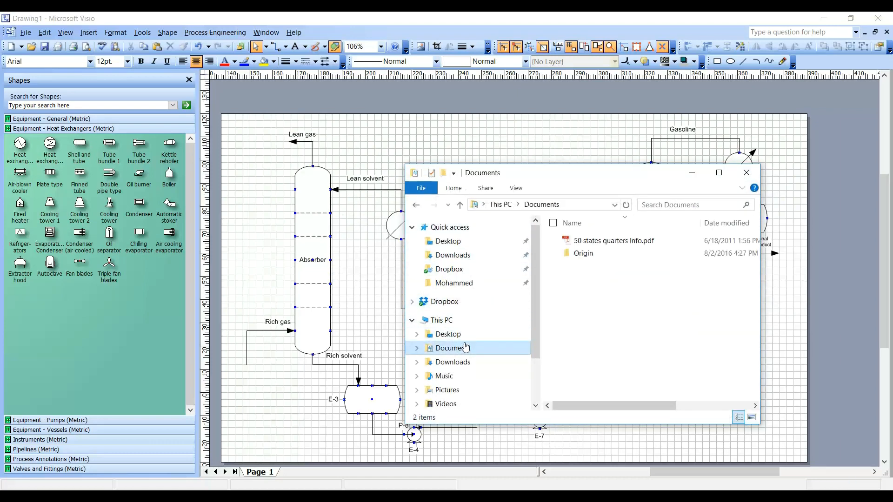
pyautogui.click(465, 362)
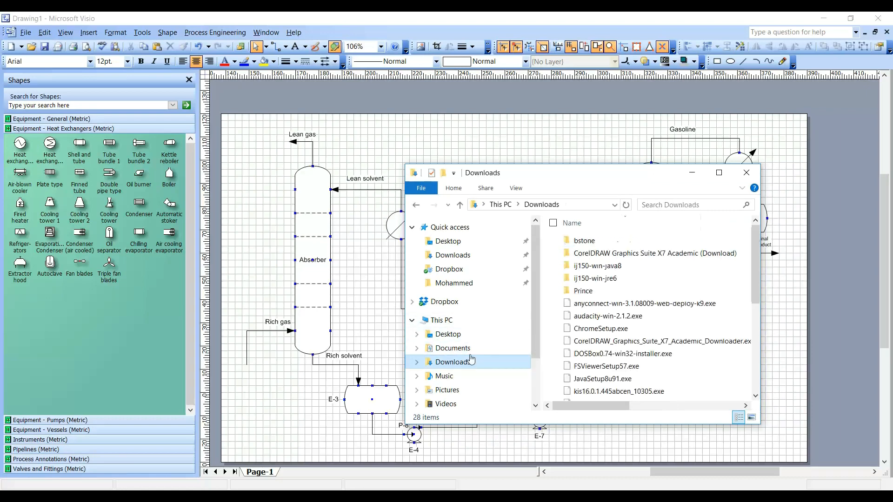
pyautogui.click(454, 335)
pyautogui.click(444, 320)
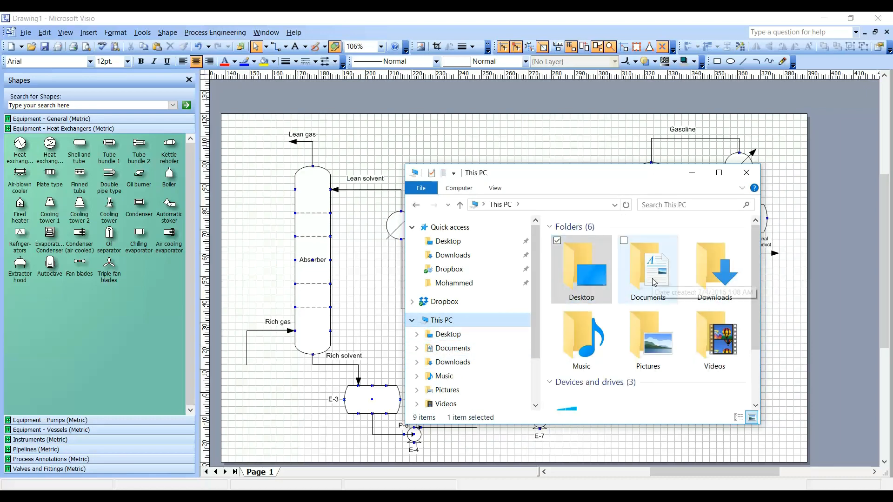
pyautogui.doubleClick(659, 332)
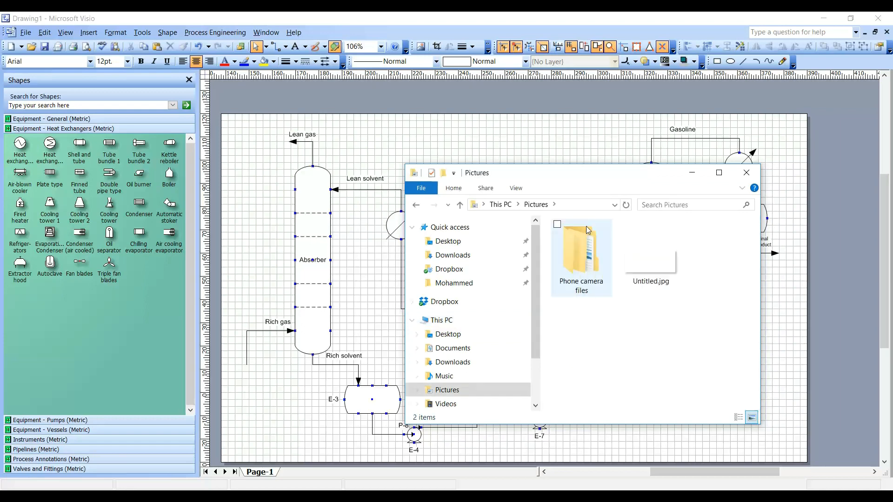
pyautogui.click(506, 205)
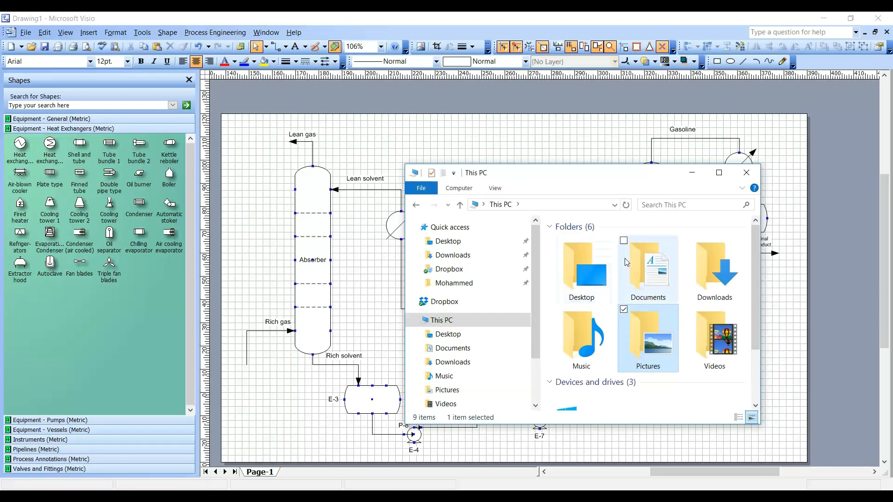
pyautogui.doubleClick(631, 261)
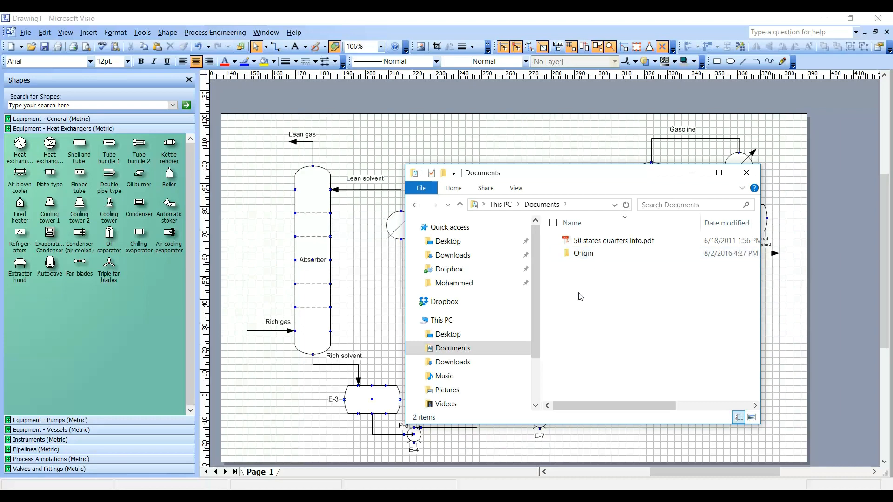
pyautogui.click(478, 113)
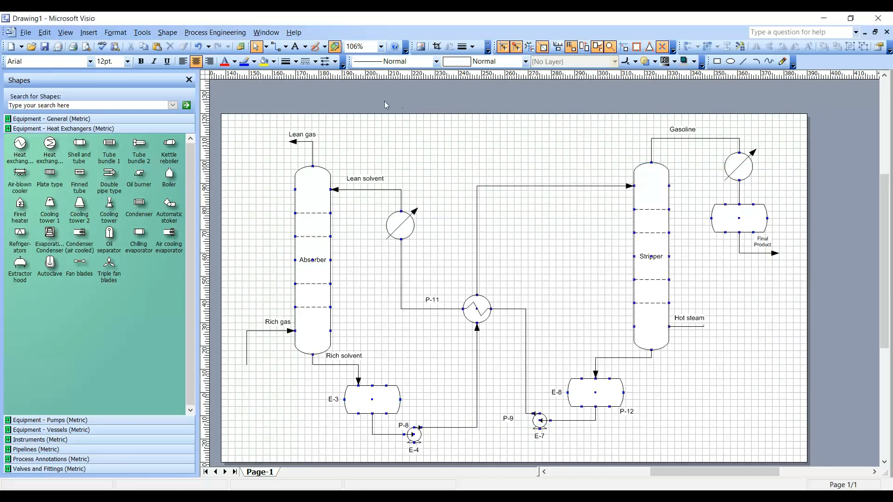
# Step: Start saving the drawing again, choosing JPEG File Interchange Format (*.jpg) as the file type
pyautogui.hotkey('ctrl', 's')
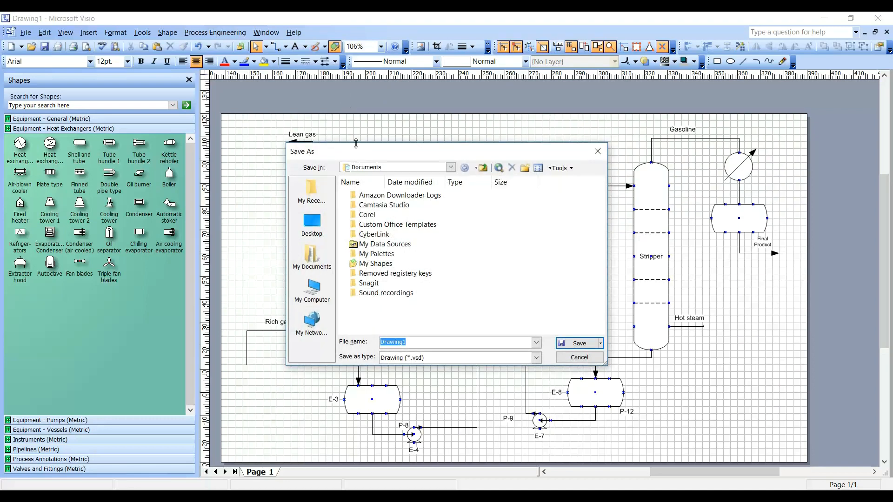
pyautogui.click(422, 357)
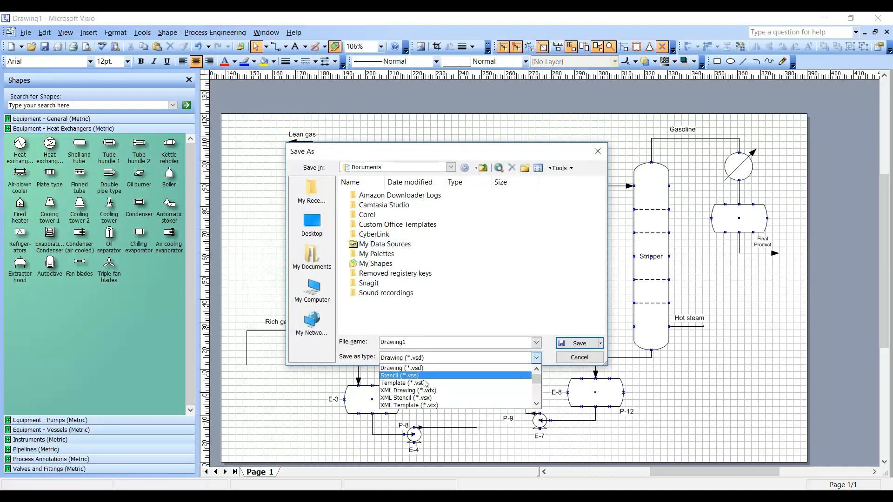
pyautogui.scroll(-2, 442, 397)
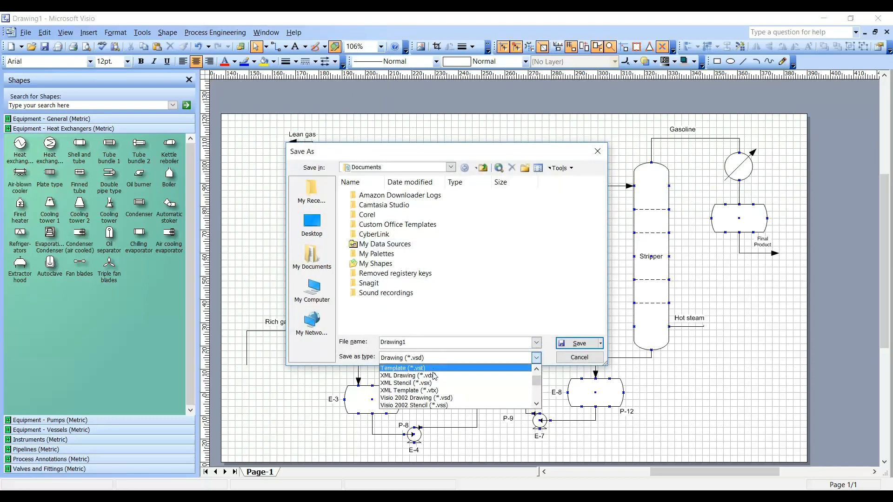
pyautogui.scroll(-1, 447, 400)
pyautogui.scroll(3, 439, 400)
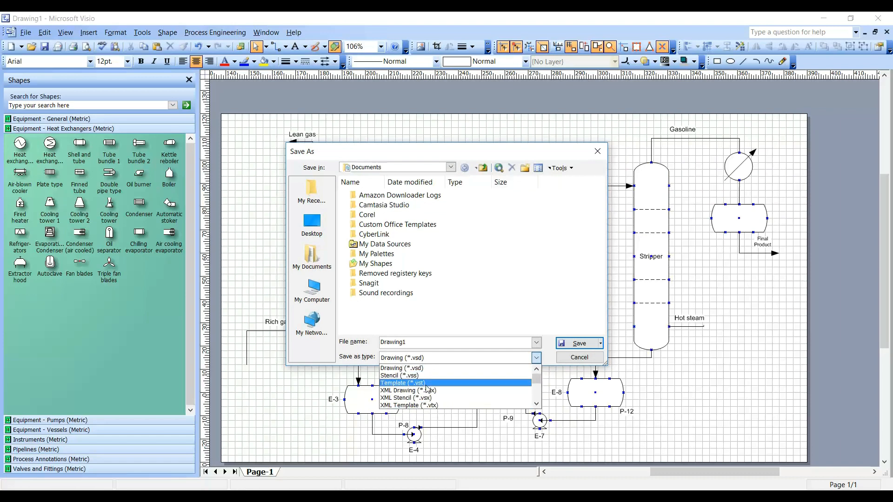
pyautogui.scroll(-4, 427, 391)
pyautogui.click(406, 404)
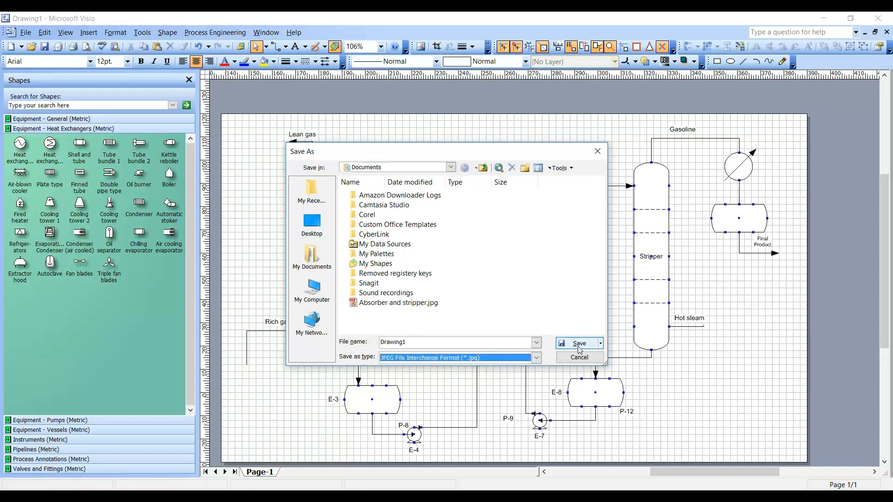
# Step: Save the image as "Absrober and stripper" in the Documents folder under This PC, accepting the custom 300 x 300 pixels/in. JPG output options
pyautogui.click(425, 168)
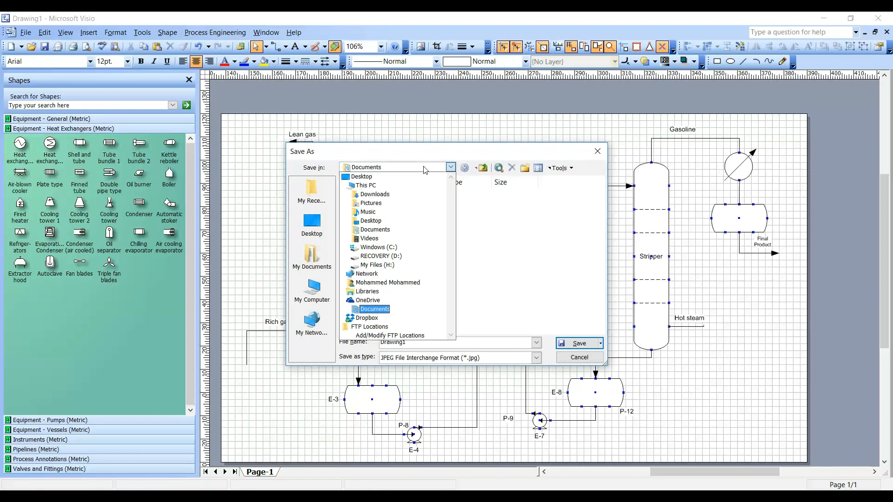
pyautogui.click(374, 229)
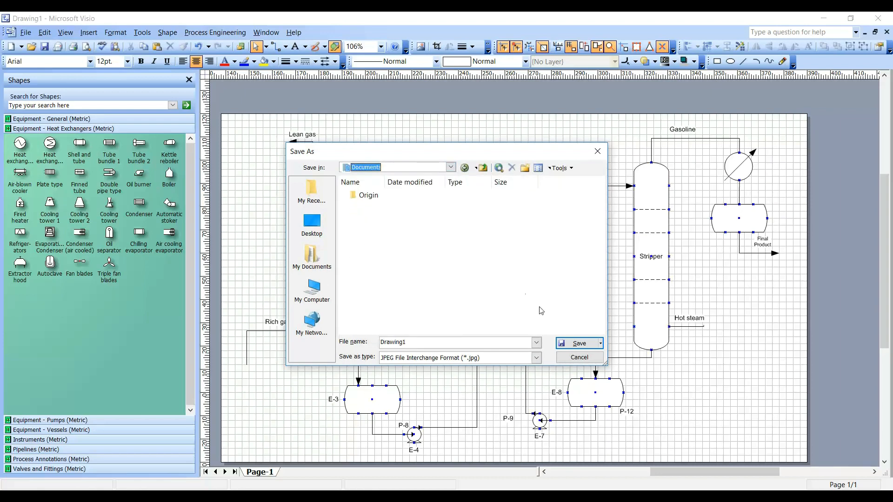
pyautogui.click(531, 340)
pyautogui.write('Absrober and stripper')
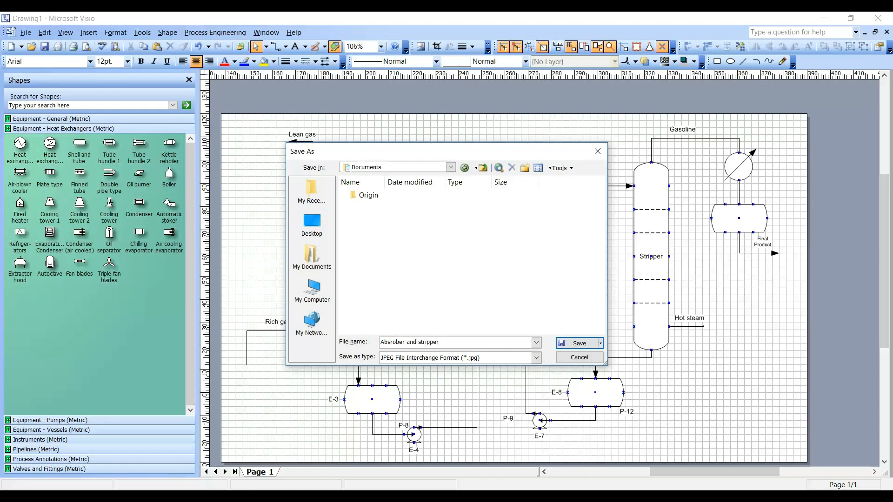
pyautogui.press('Return')
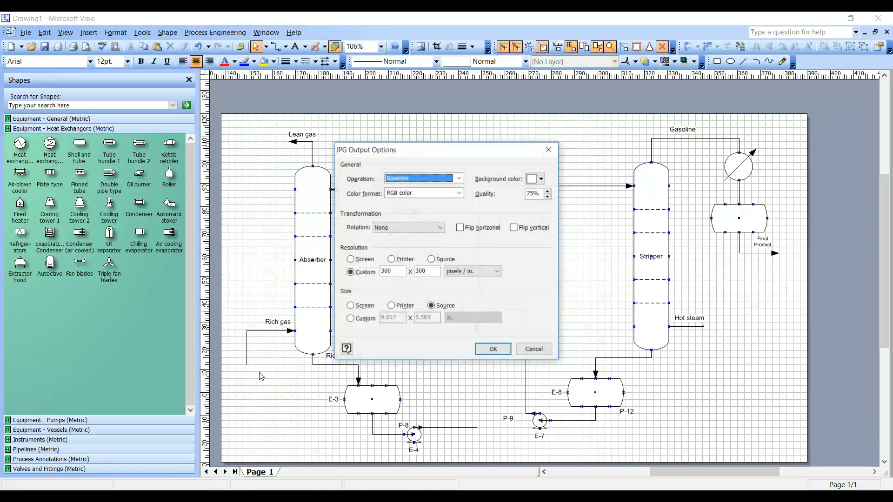
pyautogui.click(498, 348)
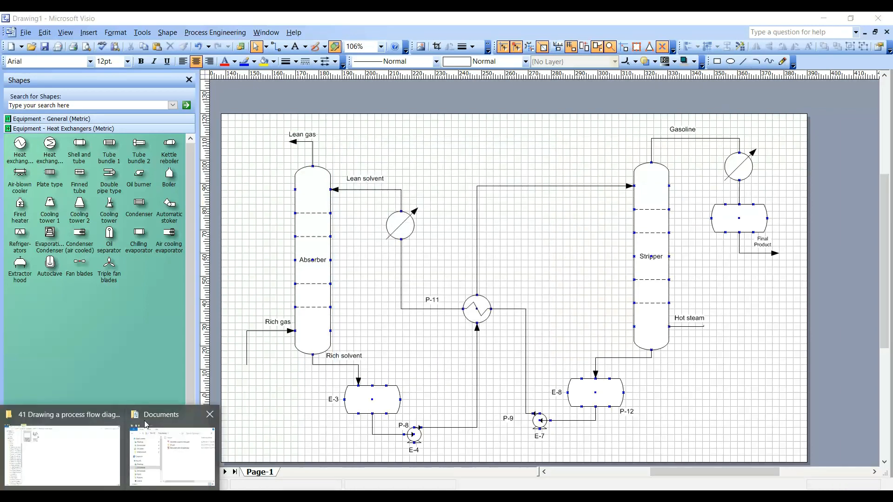
# Step: Open "Absrober and stripper.jpg" from the Documents folder to examine the exported diagram, close the image viewer and return to the Visio drawing
pyautogui.click(147, 447)
pyautogui.doubleClick(637, 267)
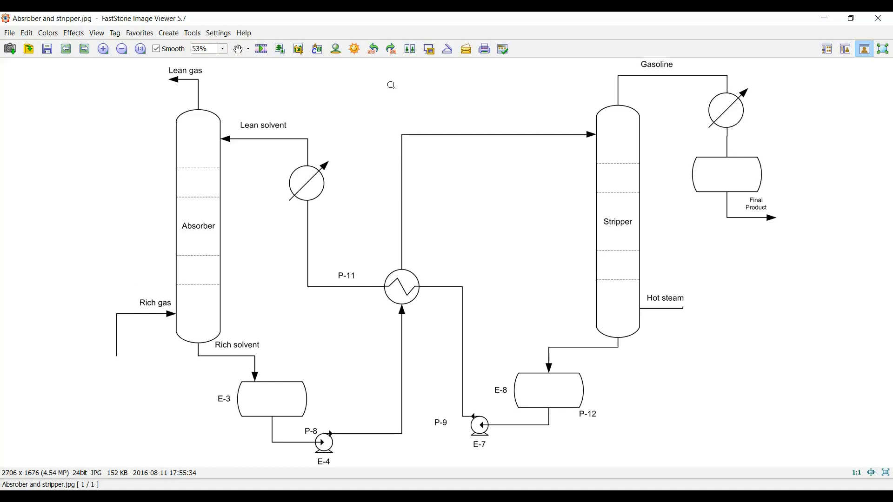
pyautogui.click(879, 19)
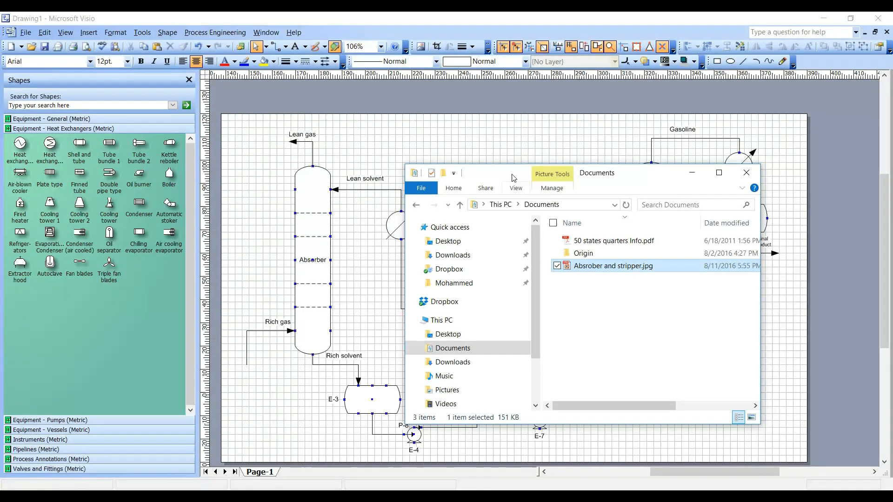
pyautogui.click(595, 122)
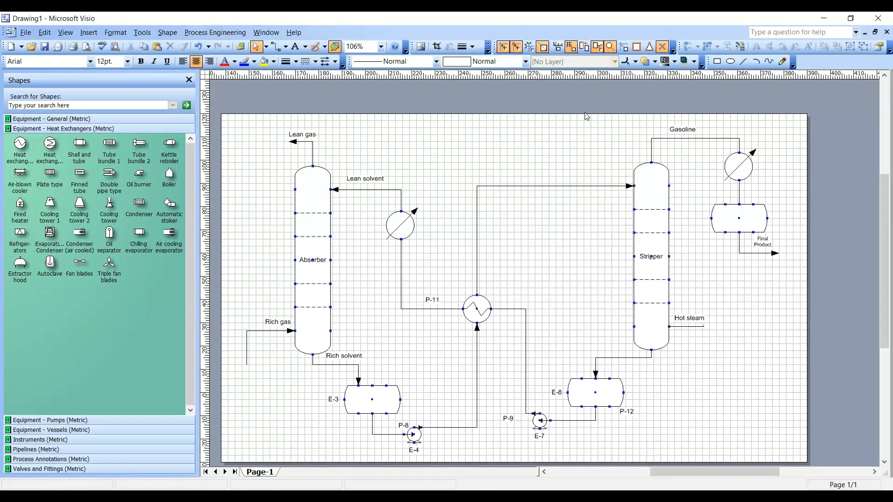